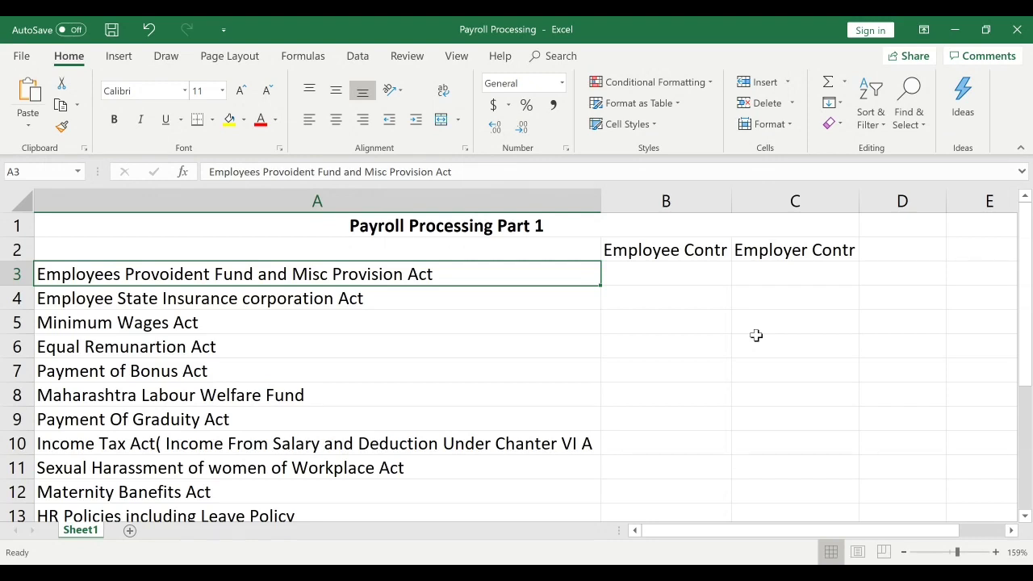
{"action": "key", "text": "Down"}
{"action": "key", "text": "Up"}
{"action": "key", "text": "Down"}
{"action": "key", "text": "ctrl+Down"}
{"action": "key", "text": "Up"}
{"action": "key", "text": "Up"}
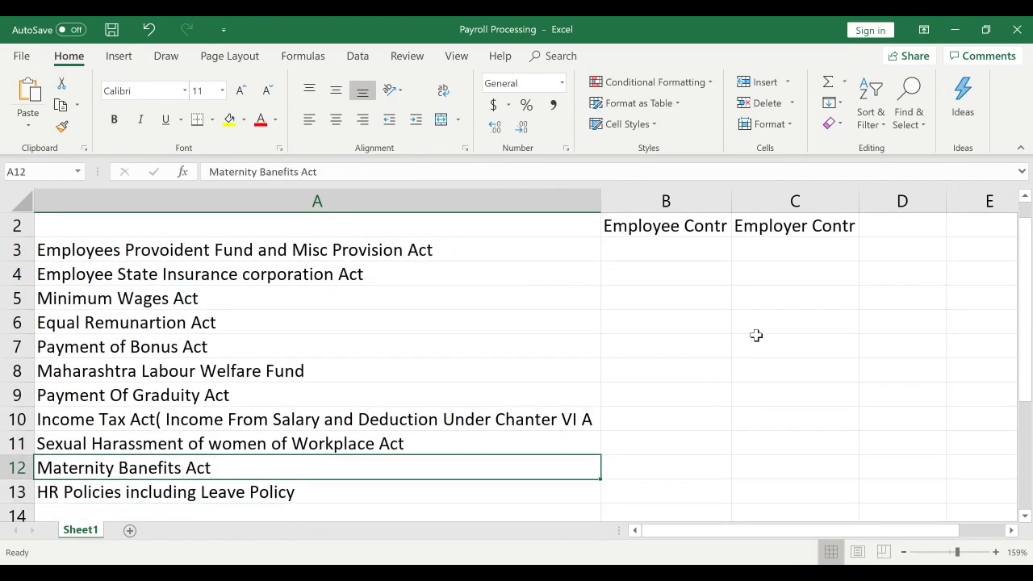
{"action": "key", "text": "Up"}
{"action": "key", "text": "Up"}
{"action": "key", "text": "Up"}
{"action": "key", "text": "Up"}
{"action": "key", "text": "Up"}
{"action": "key", "text": "Up"}
{"action": "key", "text": "Up"}
{"action": "key", "text": "Up"}
{"action": "key", "text": "Up"}
{"action": "key", "text": "Up"}
{"action": "key", "text": "Down"}
{"action": "key", "text": "Down"}
{"action": "key", "text": "Down"}
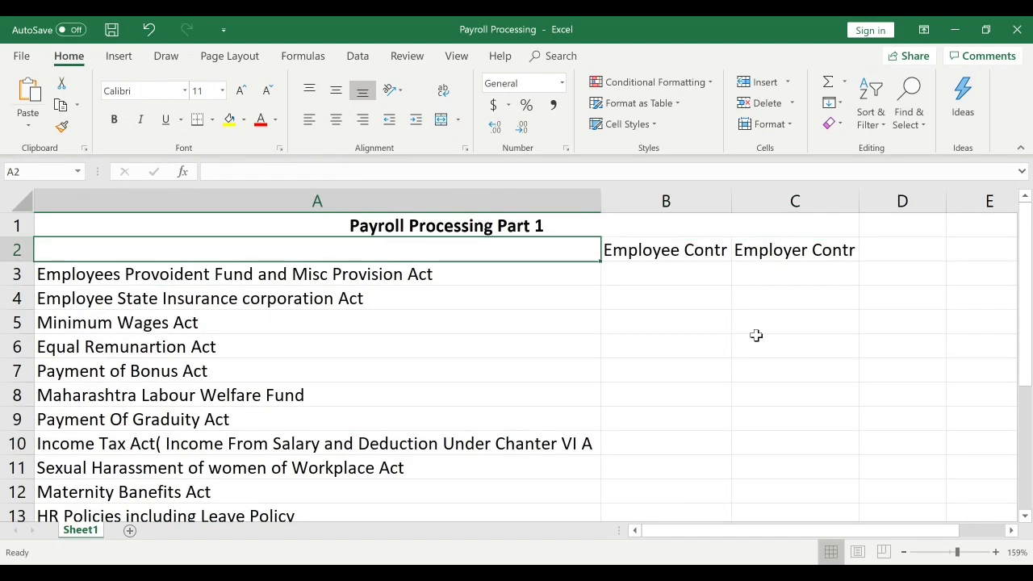
{"action": "key", "text": "Down"}
{"action": "key", "text": "Down"}
{"action": "key", "text": "Down"}
{"action": "key", "text": "Down"}
{"action": "key", "text": "Down"}
{"action": "key", "text": "Down"}
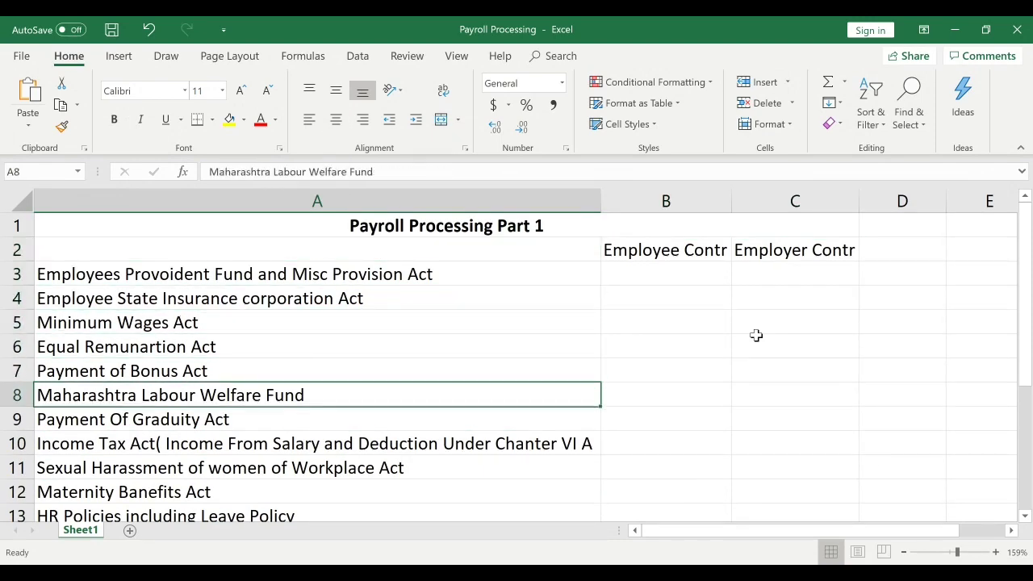
{"action": "key", "text": "Down"}
{"action": "key", "text": "Down"}
{"action": "key", "text": "Down"}
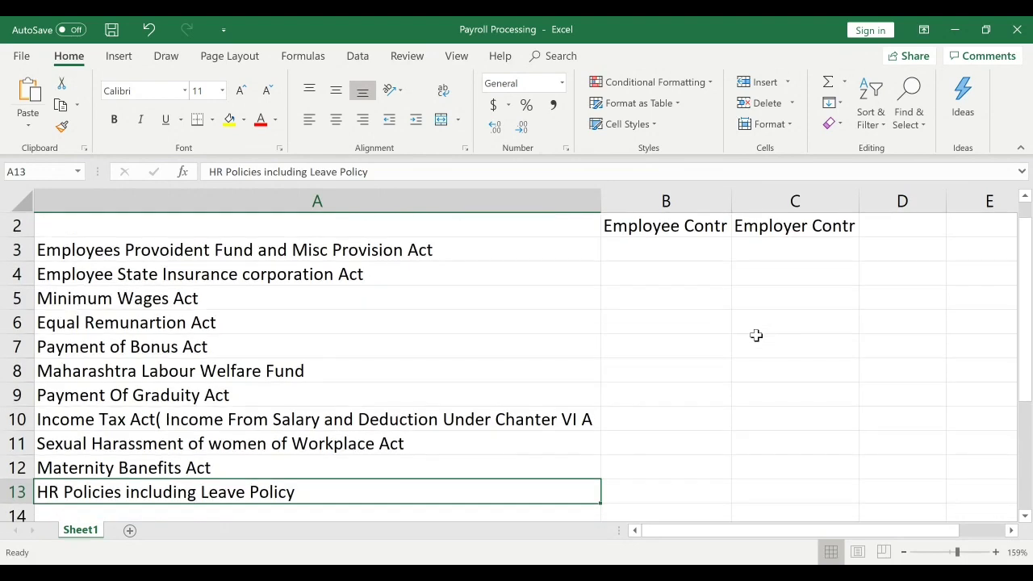
{"action": "key", "text": "Up"}
{"action": "key", "text": "Up"}
{"action": "key", "text": "Up"}
{"action": "key", "text": "Up"}
{"action": "key", "text": "Up"}
{"action": "key", "text": "Up"}
{"action": "key", "text": "Up"}
{"action": "key", "text": "Up"}
{"action": "key", "text": "Up"}
{"action": "key", "text": "Up"}
{"action": "key", "text": "Up"}
{"action": "key", "text": "Up"}
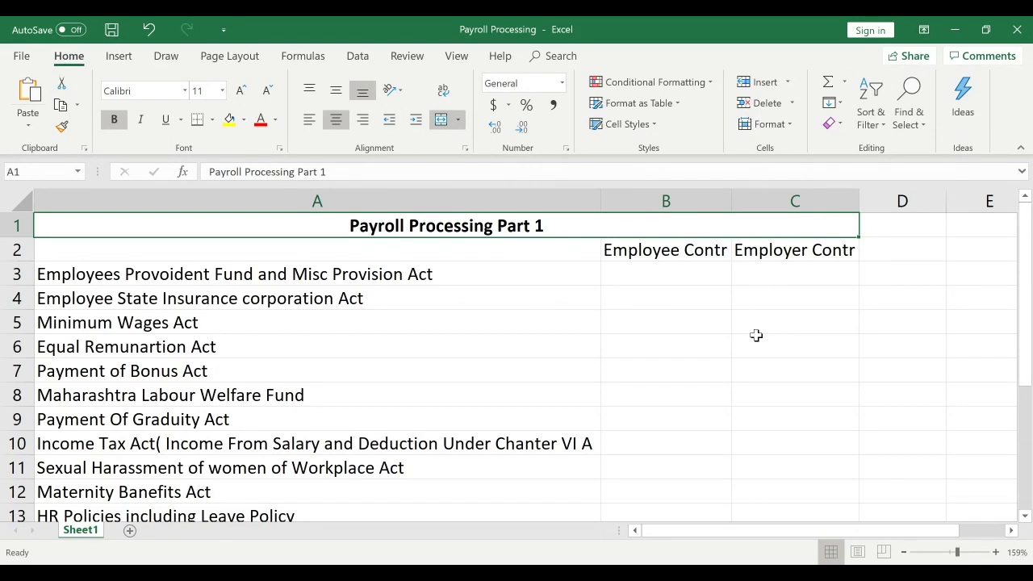
{"action": "key", "text": "Down"}
{"action": "key", "text": "Down"}
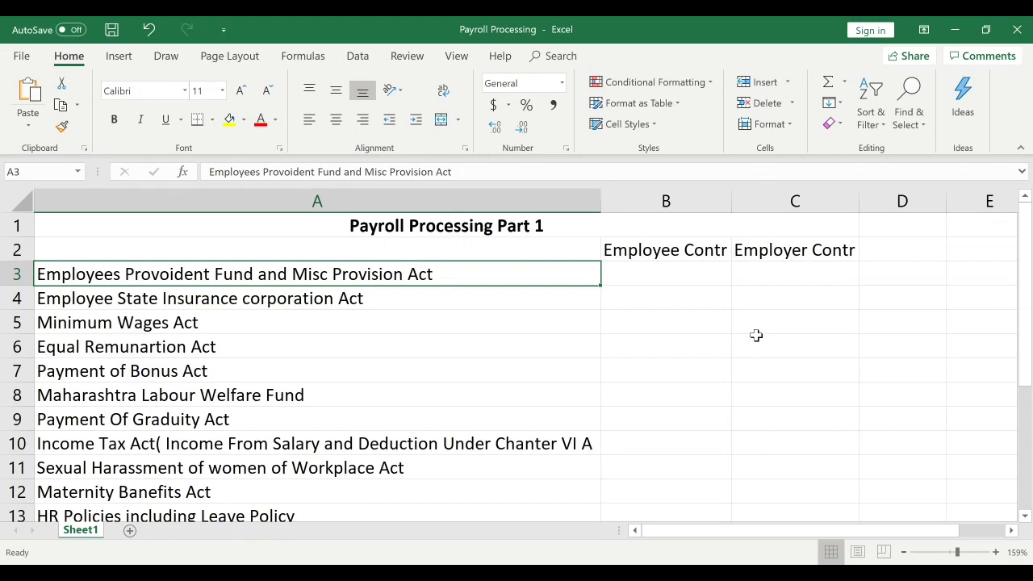
{"action": "key", "text": "Down"}
{"action": "key", "text": "Up"}
{"action": "key", "text": "Down"}
{"action": "key", "text": "Up"}
{"action": "key", "text": "Down"}
{"action": "key", "text": "Down"}
{"action": "key", "text": "Down"}
{"action": "key", "text": "Down"}
{"action": "key", "text": "Down"}
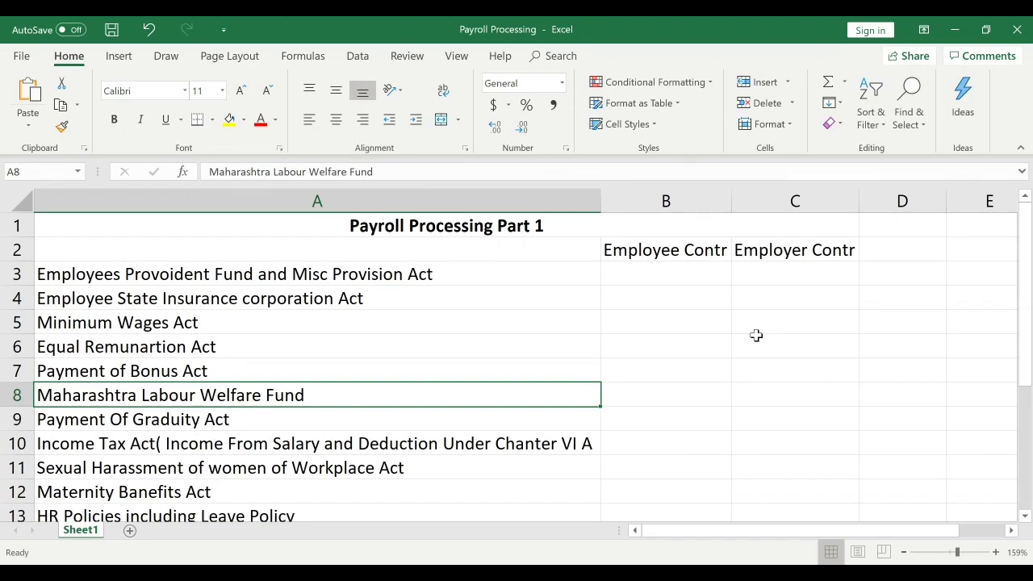
{"action": "key", "text": "Down"}
{"action": "key", "text": "Up"}
{"action": "key", "text": "Up"}
{"action": "key", "text": "Up"}
{"action": "key", "text": "Up"}
{"action": "key", "text": "Up"}
{"action": "key", "text": "Up"}
{"action": "key", "text": "Up"}
{"action": "key", "text": "Up"}
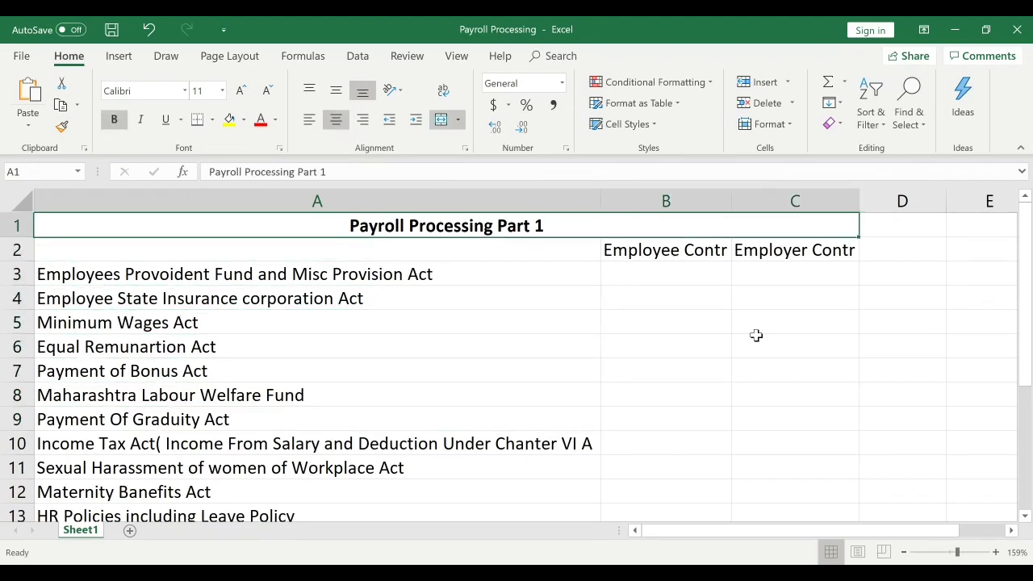
{"action": "key", "text": "Down"}
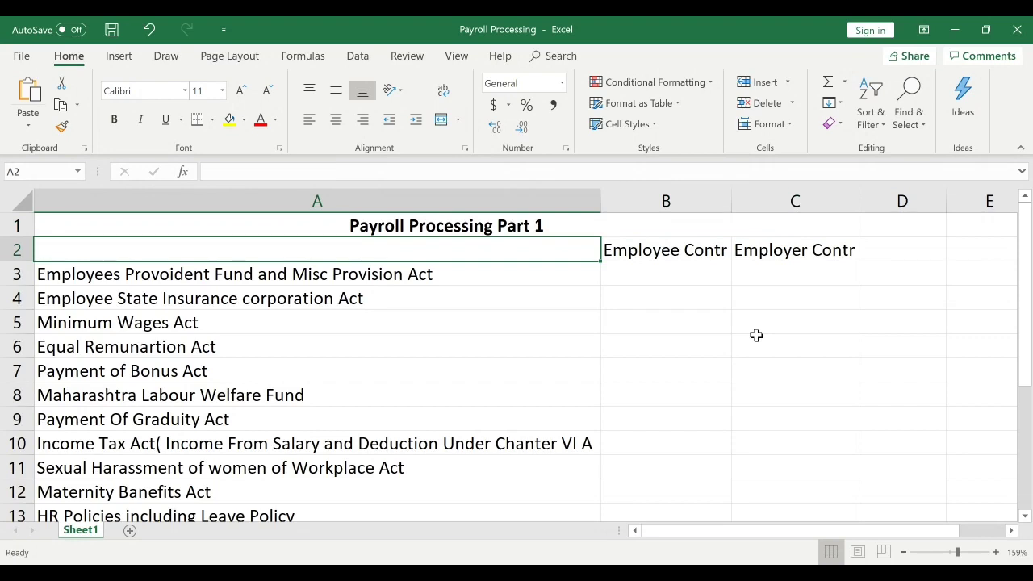
{"action": "key", "text": "Down"}
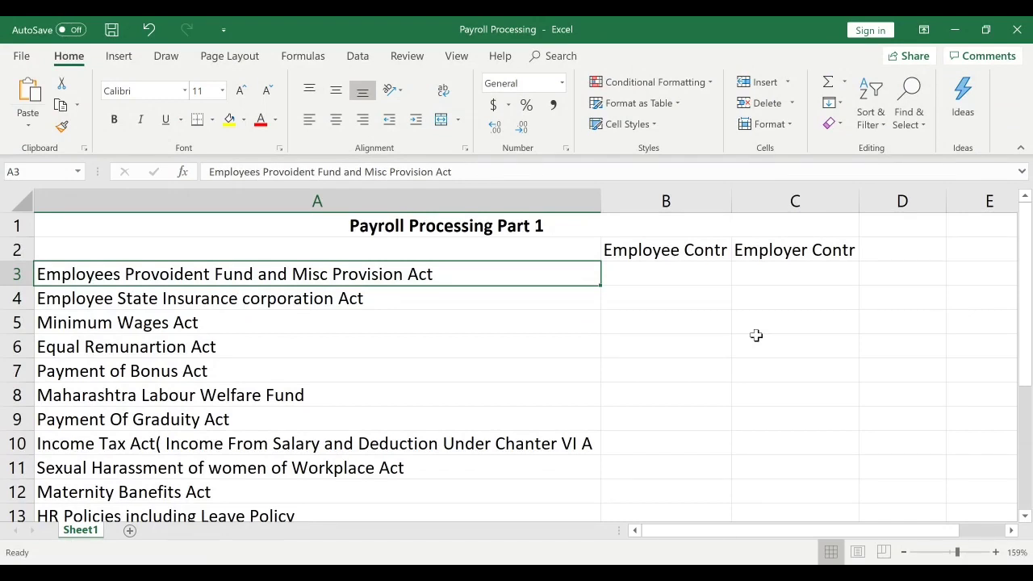
{"action": "key", "text": "Right"}
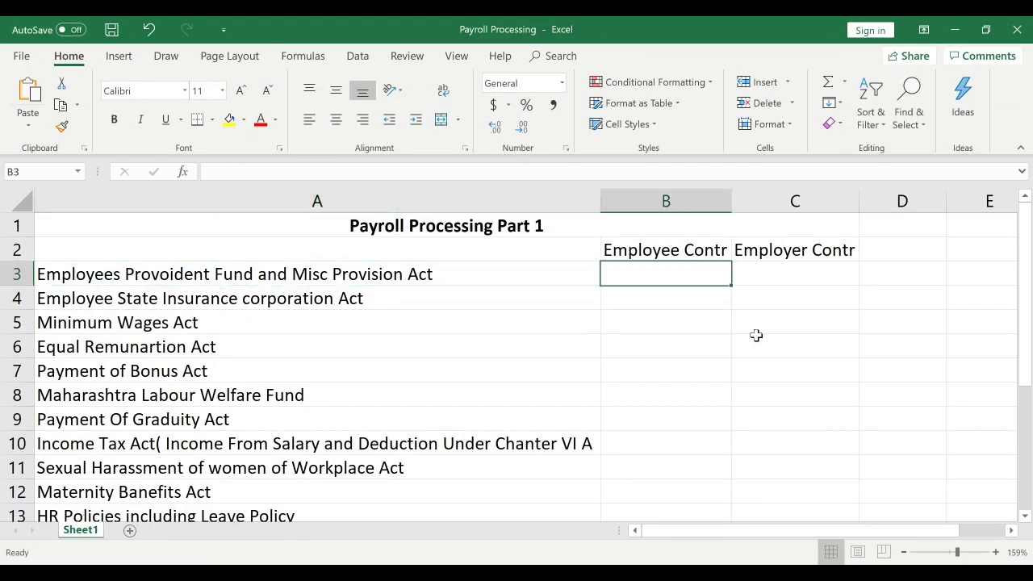
{"action": "key", "text": "Left"}
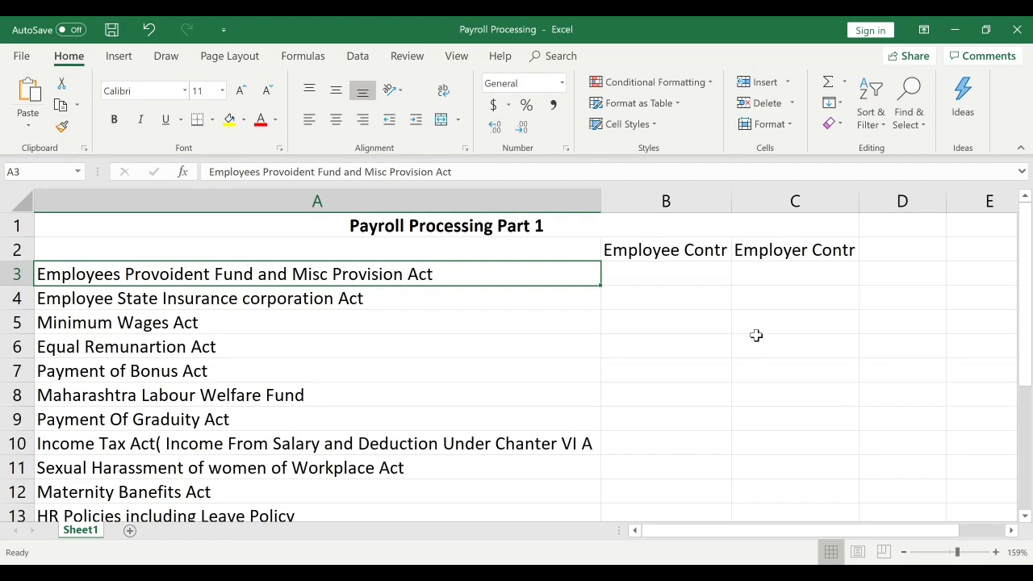
{"action": "key", "text": "Right"}
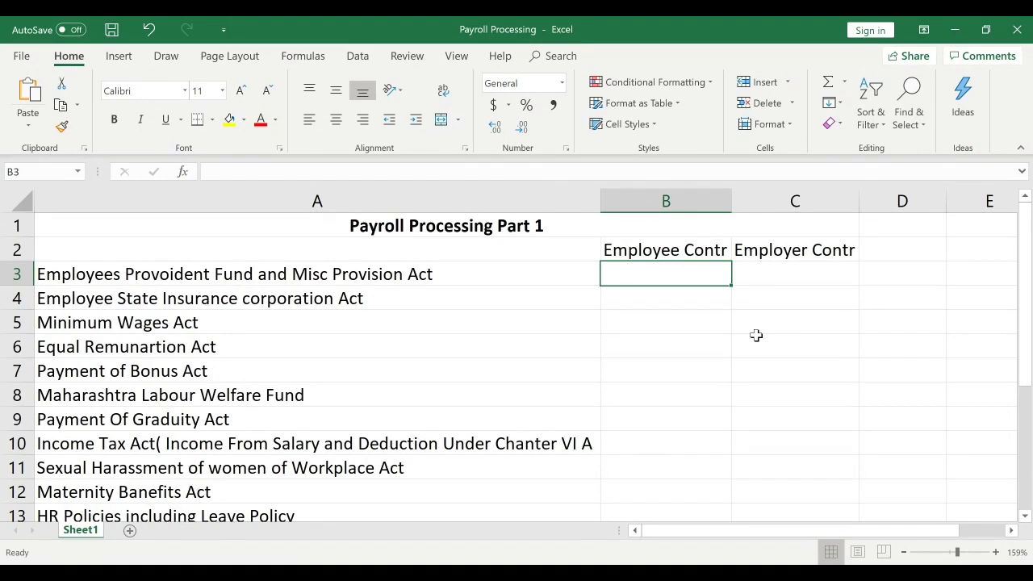
Enter 12% as both the employee (B3) and employer (C3) Provident Fund contributions.
{"action": "type", "text": "12"}
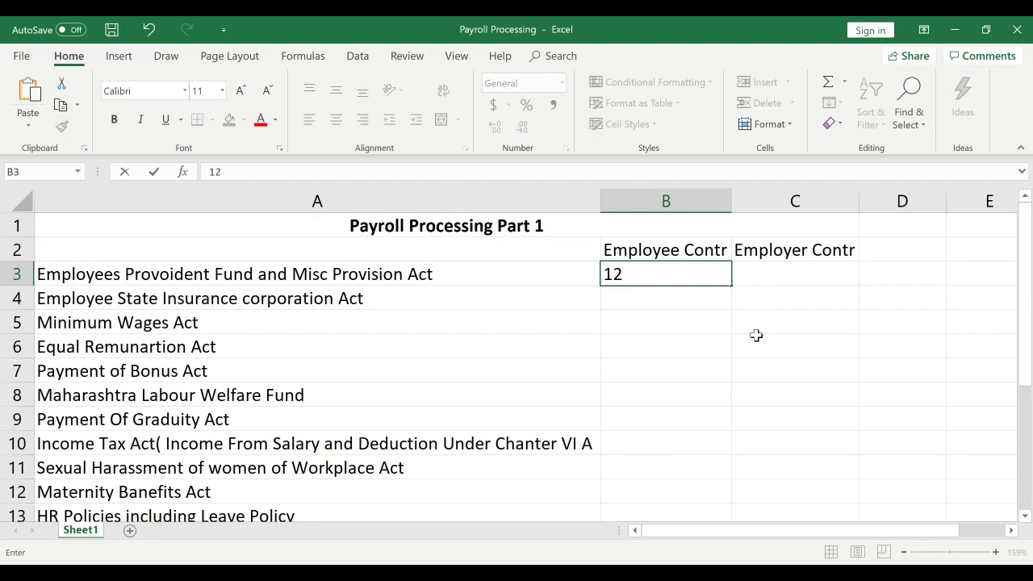
{"action": "type", "text": "%"}
{"action": "key", "text": "ctrl+Return"}
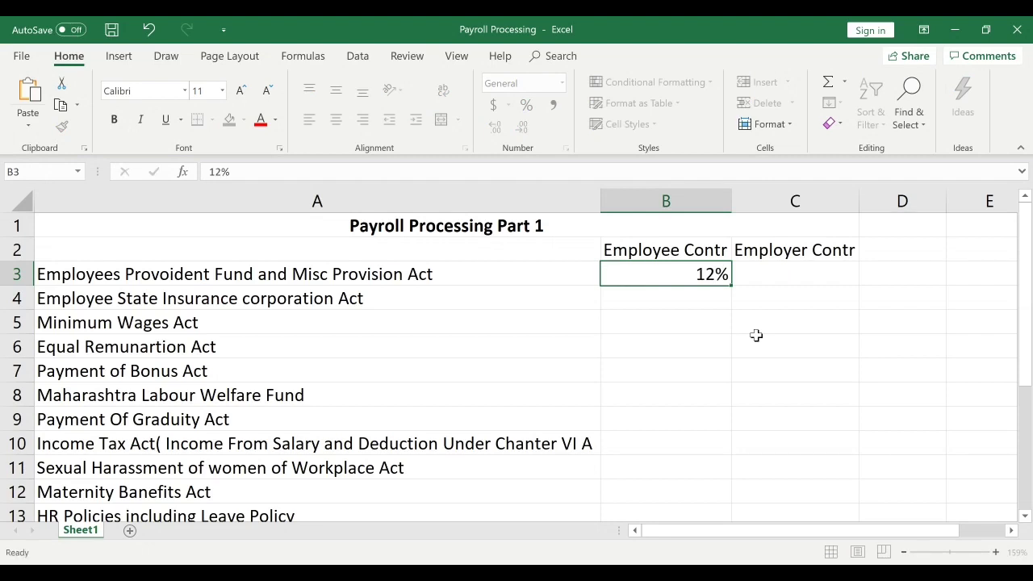
{"action": "key", "text": "Down"}
{"action": "key", "text": "Right"}
{"action": "key", "text": "Up"}
{"action": "type", "text": "1"}
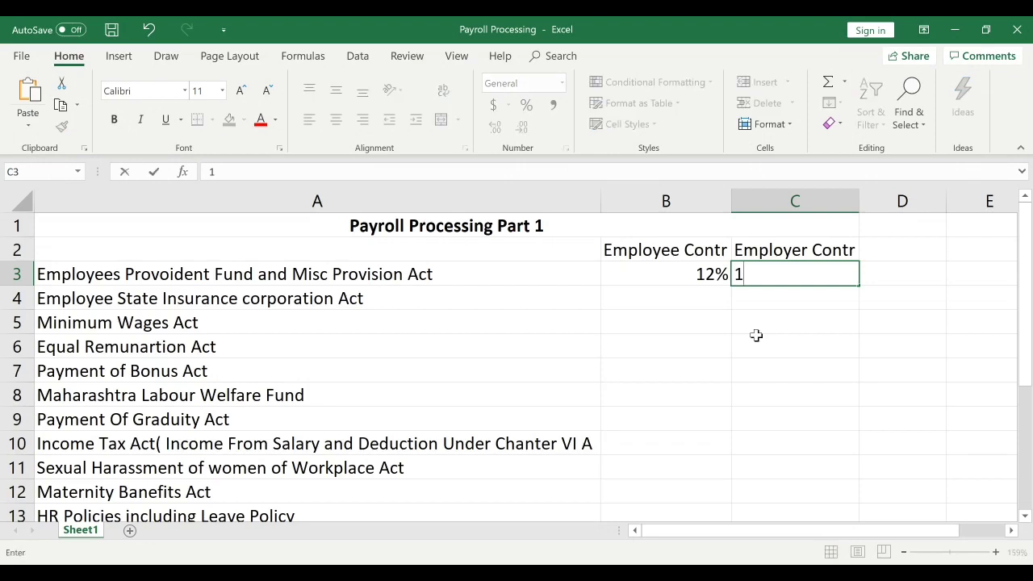
{"action": "type", "text": "2%"}
{"action": "key", "text": "Return"}
{"action": "key", "text": "Up"}
{"action": "key", "text": "Left"}
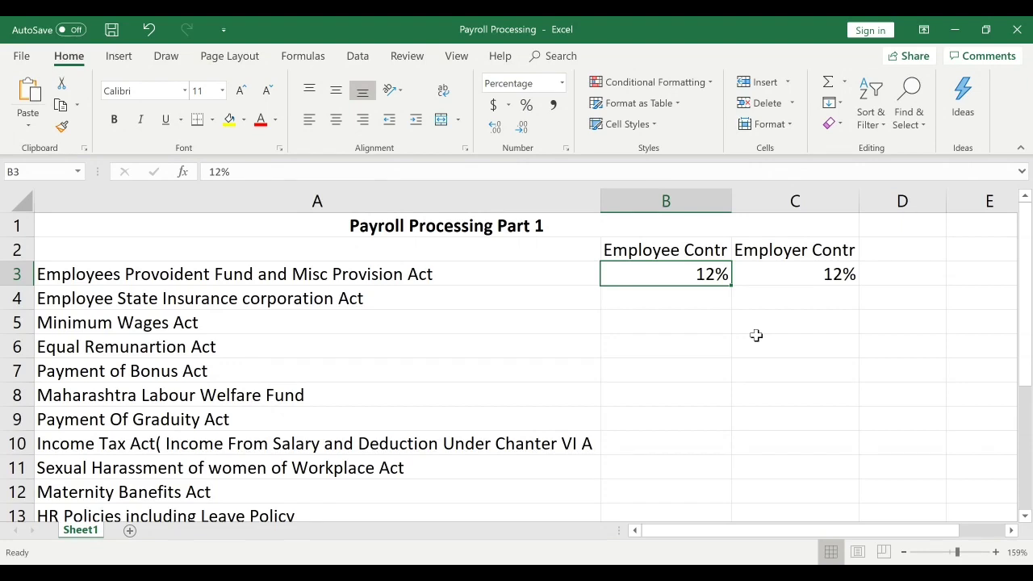
Enter 8.33% as the ESI employee contribution in B4 and 3.67 for Minimum Wages in B5.
{"action": "key", "text": "Down"}
{"action": "type", "text": "8"}
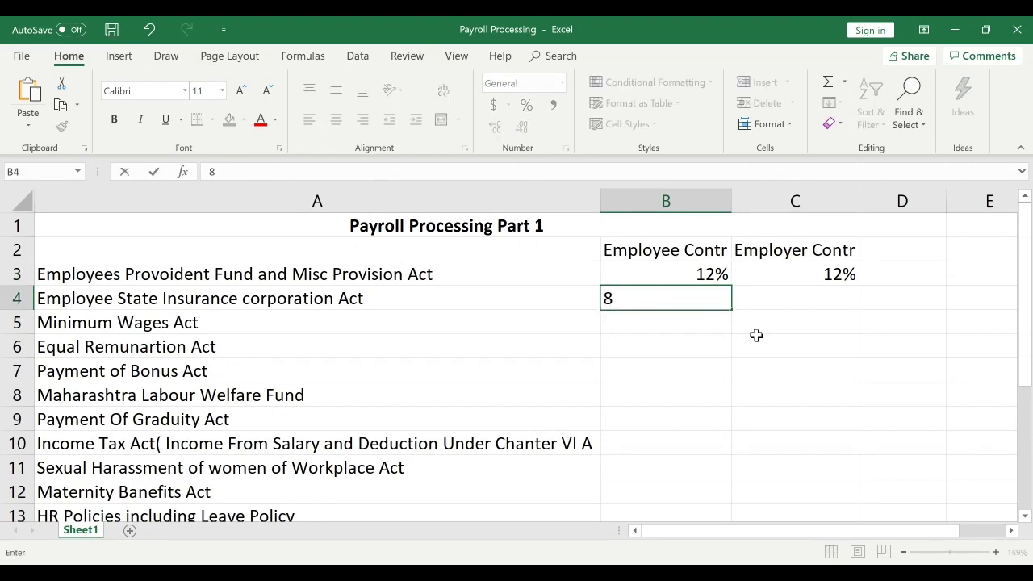
{"action": "type", "text": ".33%"}
{"action": "key", "text": "Return"}
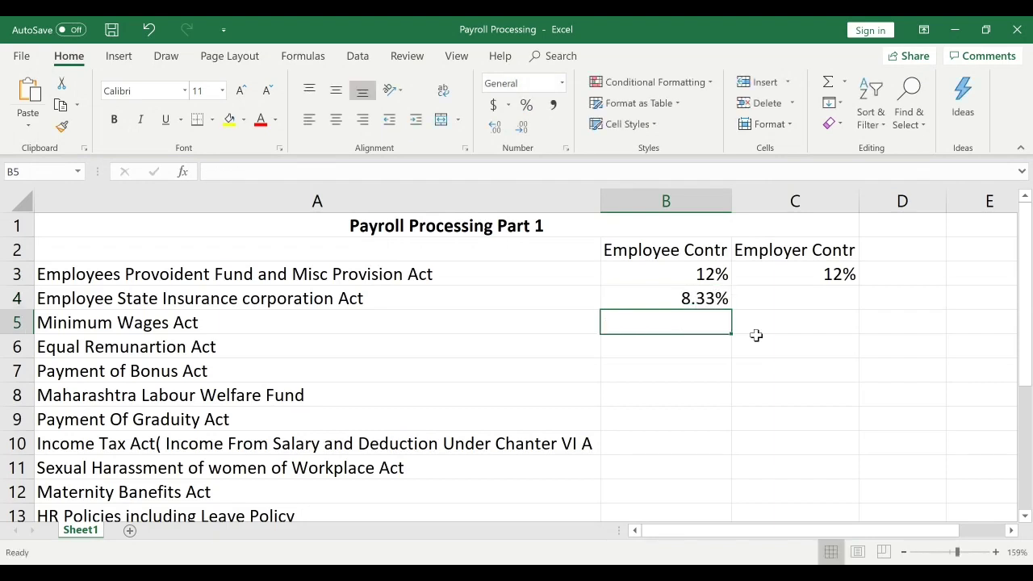
{"action": "key", "text": "Up"}
{"action": "key", "text": "Down"}
{"action": "type", "text": "3."}
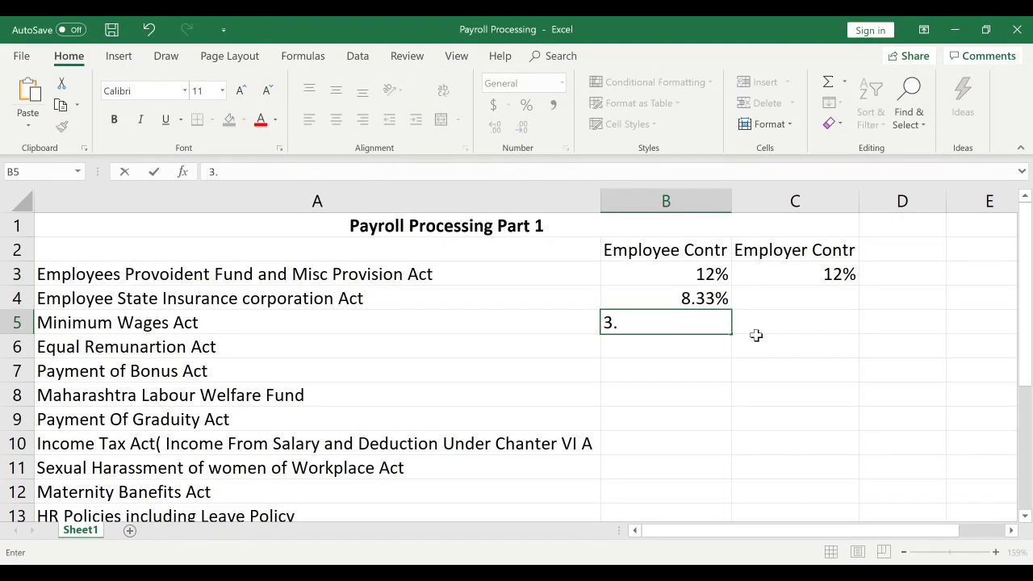
{"action": "type", "text": "67"}
{"action": "key", "text": "Return"}
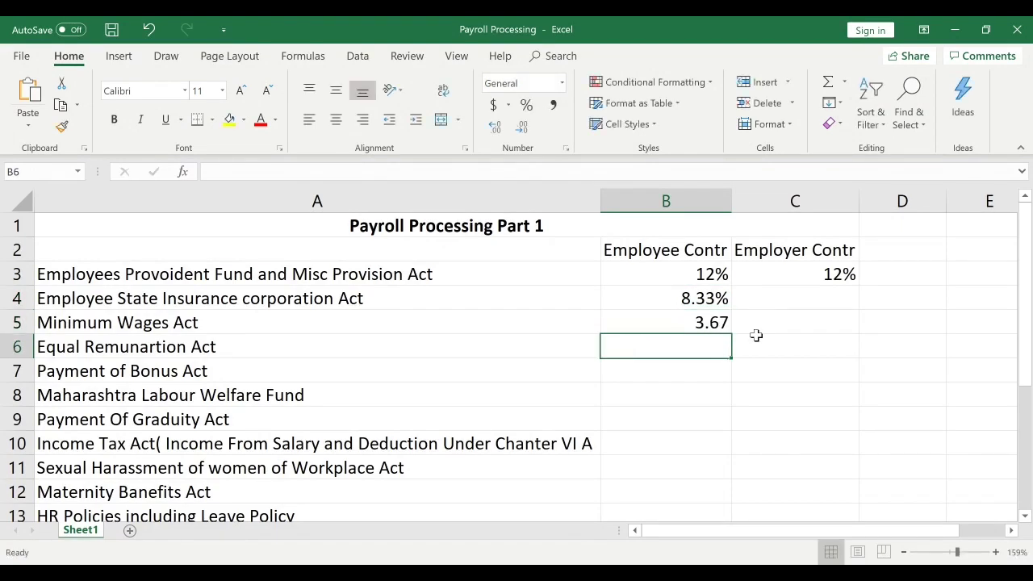
Review the entered contributions and clear the 8.33% ESI employee value in B4.
{"action": "key", "text": "Up"}
{"action": "key", "text": "Up"}
{"action": "key", "text": "Down"}
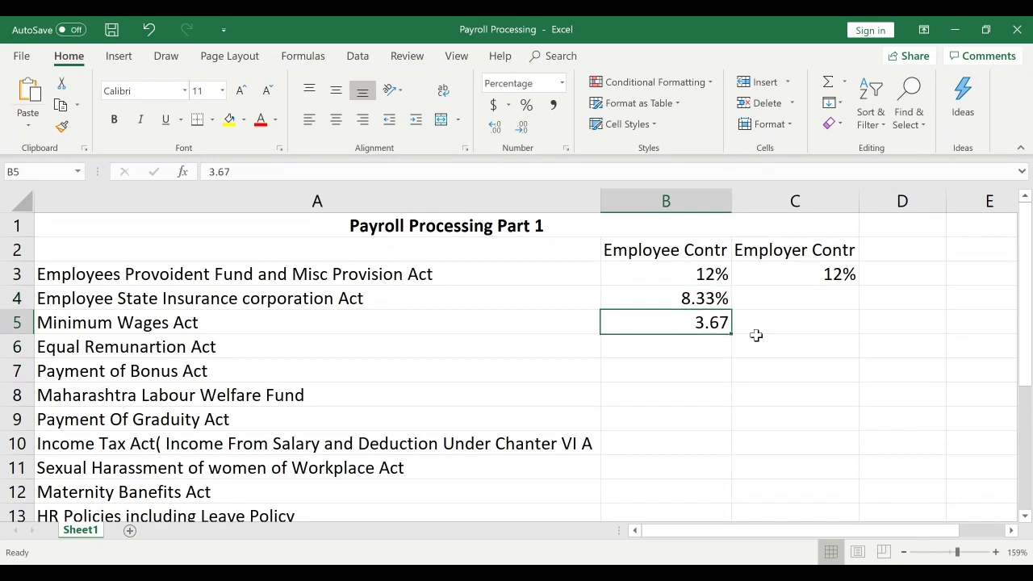
{"action": "key", "text": "Up"}
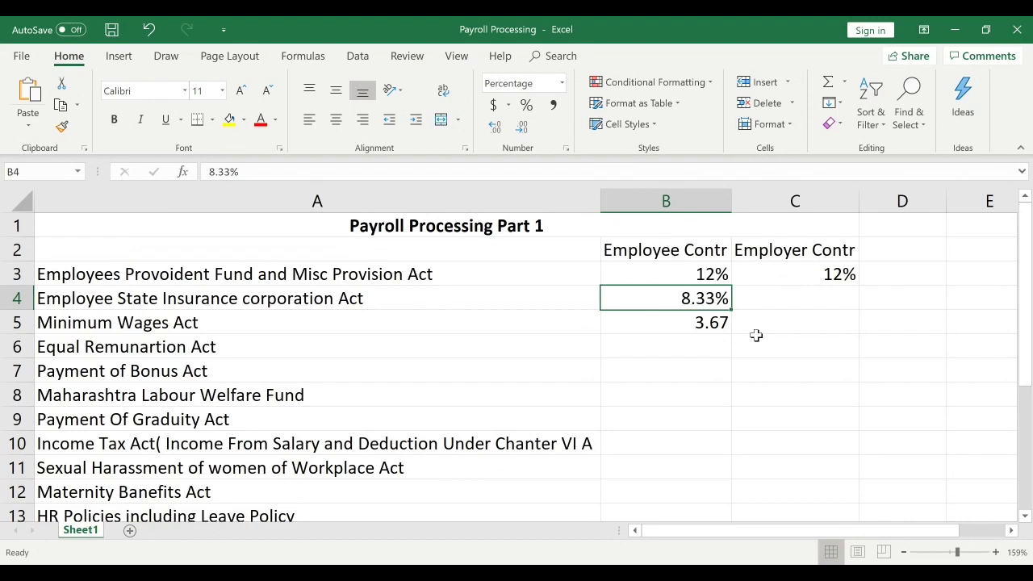
{"action": "key", "text": "Up"}
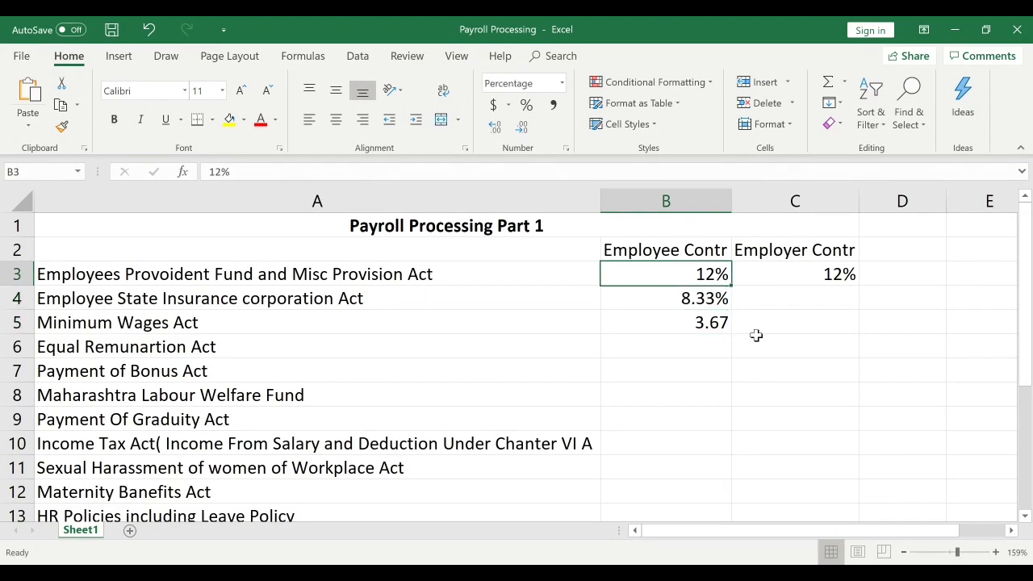
{"action": "key", "text": "Down"}
{"action": "key", "text": "Up"}
{"action": "key", "text": "Down"}
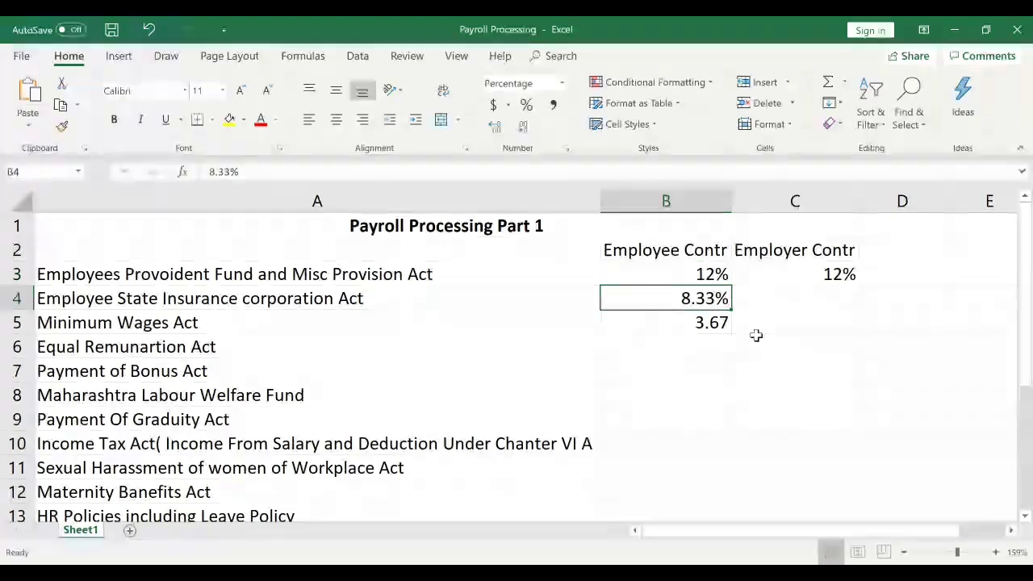
{"action": "key", "text": "Down"}
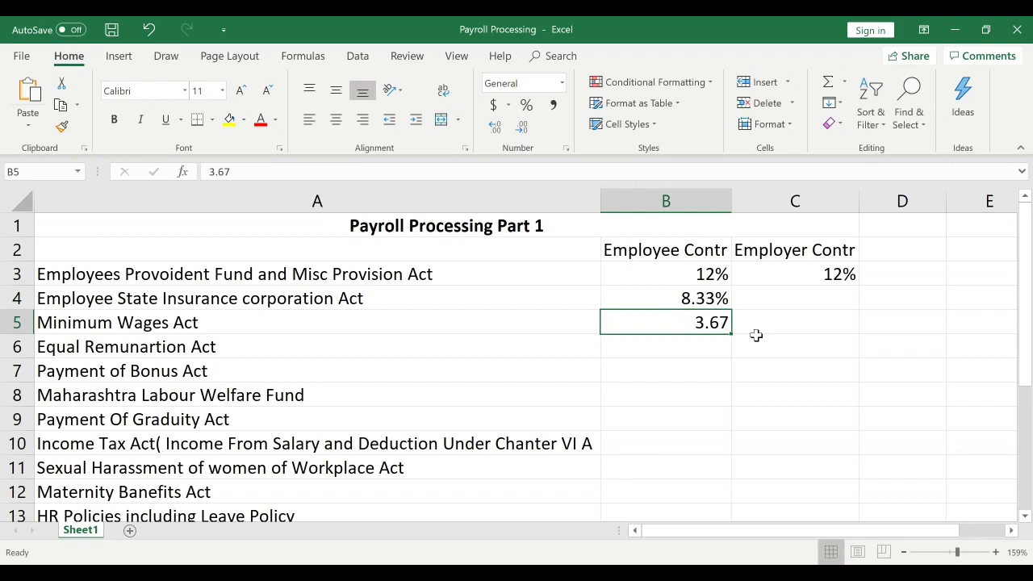
{"action": "key", "text": "Up"}
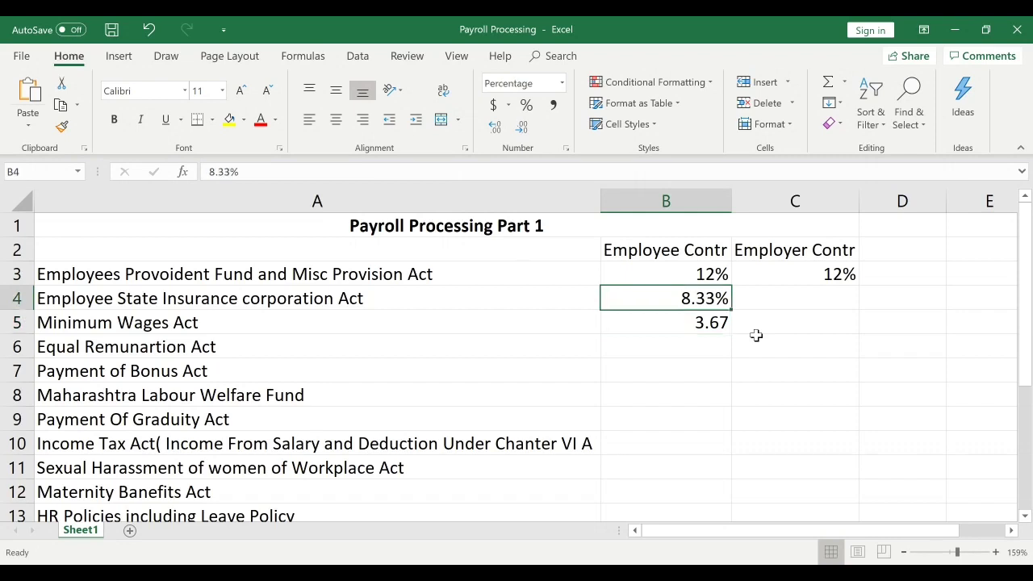
{"action": "key", "text": "BackSpace"}
{"action": "key", "text": "Return"}
Clear the 3.67 value from B5 and review the Provident Fund and ESI contribution cells.
{"action": "key", "text": "BackSpace"}
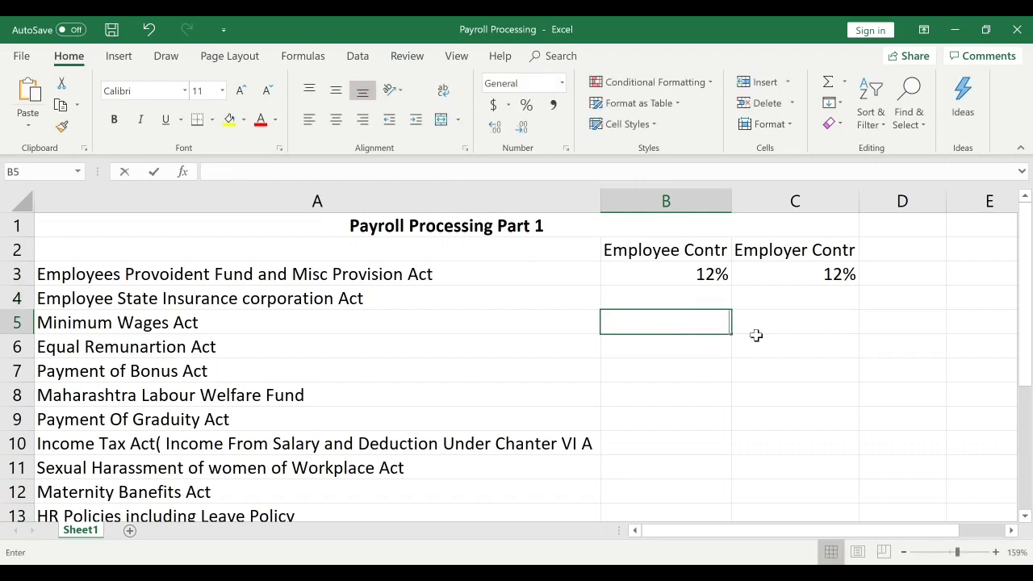
{"action": "key", "text": "Up"}
{"action": "key", "text": "Right"}
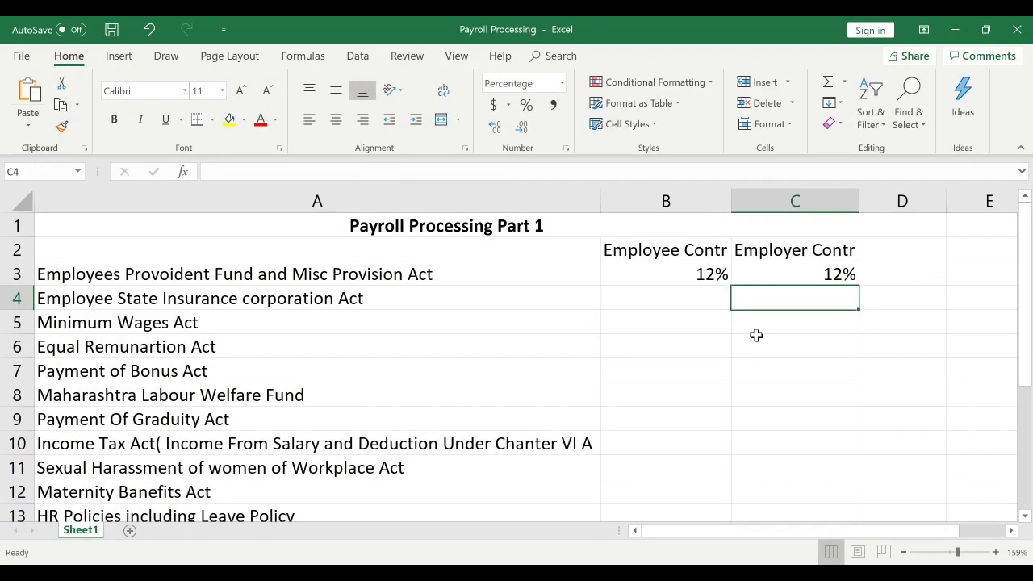
{"action": "key", "text": "Up"}
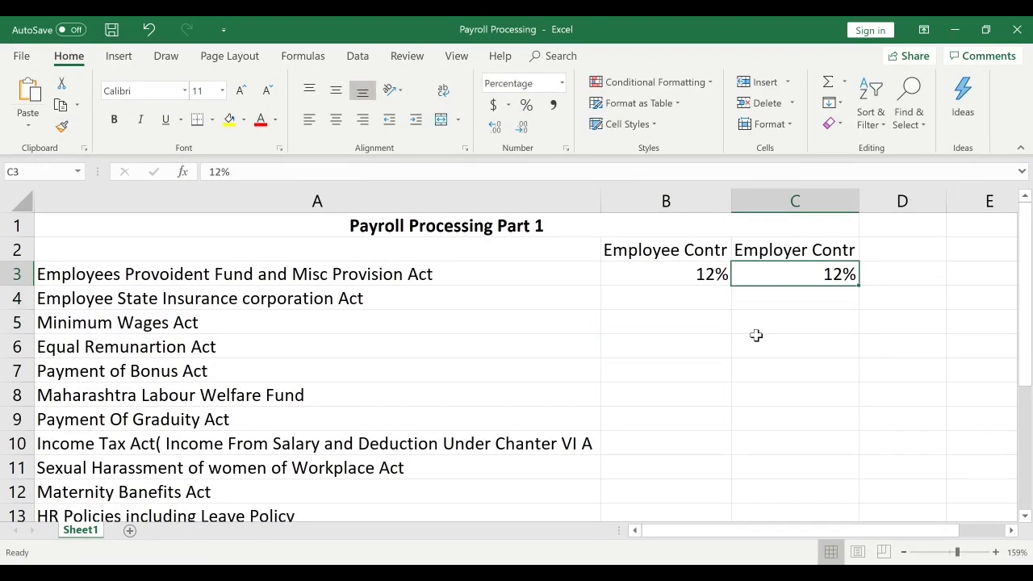
{"action": "key", "text": "Left"}
{"action": "key", "text": "Down"}
{"action": "key", "text": "Down"}
{"action": "key", "text": "Up"}
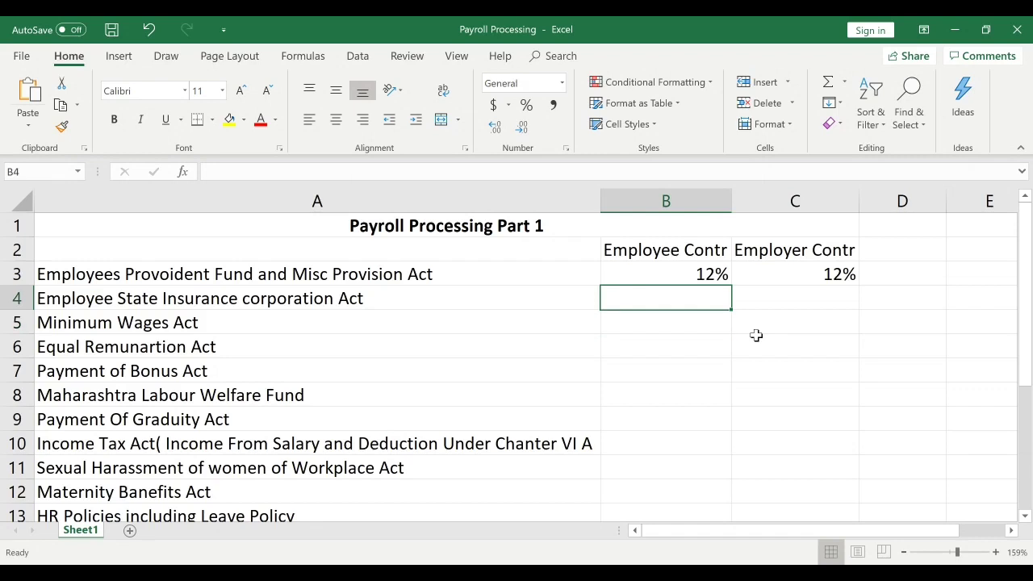
{"action": "key", "text": "Right"}
{"action": "key", "text": "Down"}
{"action": "key", "text": "Up"}
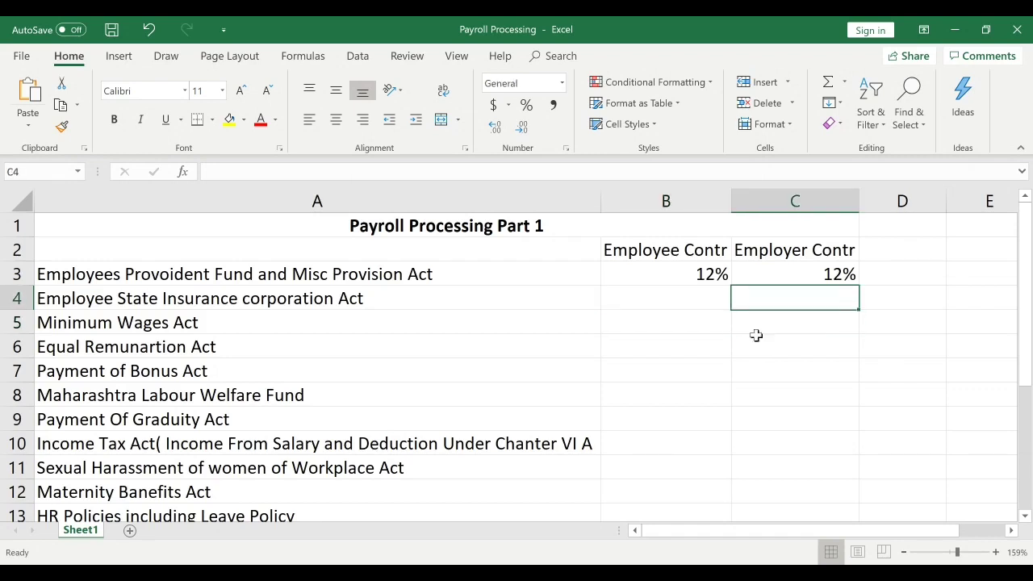
{"action": "key", "text": "Down"}
{"action": "key", "text": "Up"}
{"action": "key", "text": "Down"}
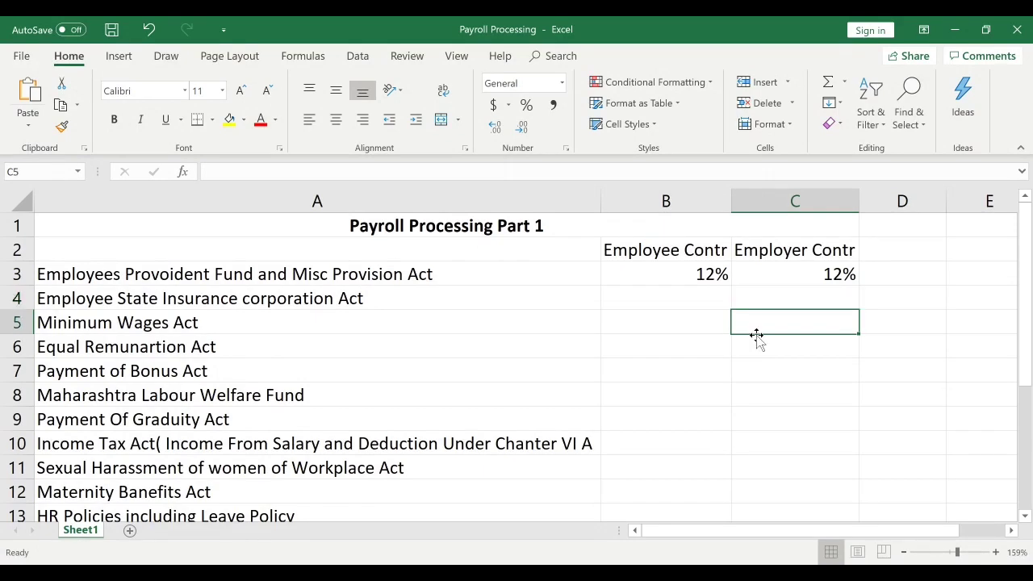
{"action": "key", "text": "Left"}
{"action": "key", "text": "Up"}
{"action": "key", "text": "Up"}
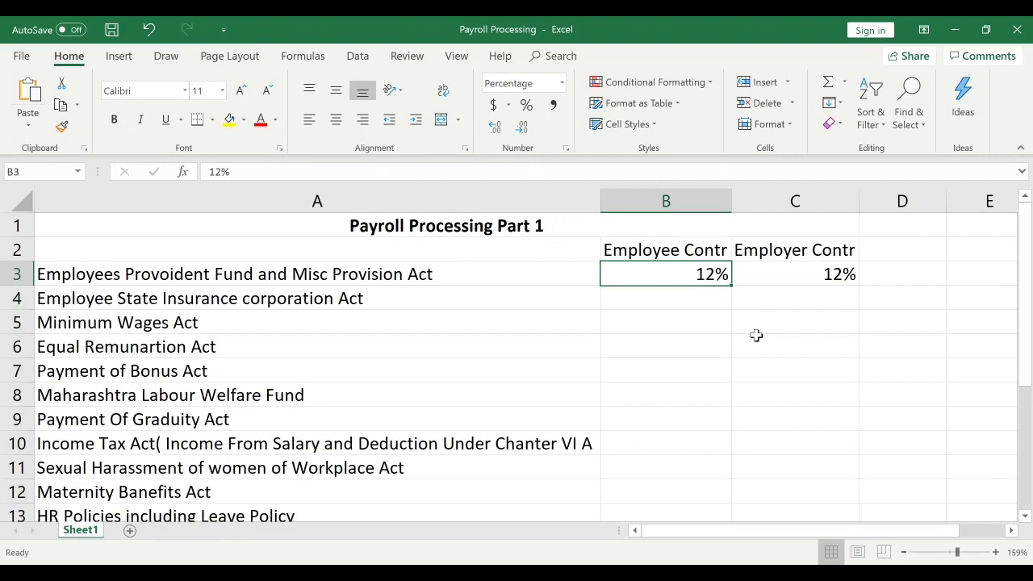
Enter 0.75% as the ESI employee contribution in B4.
{"action": "key", "text": "Down"}
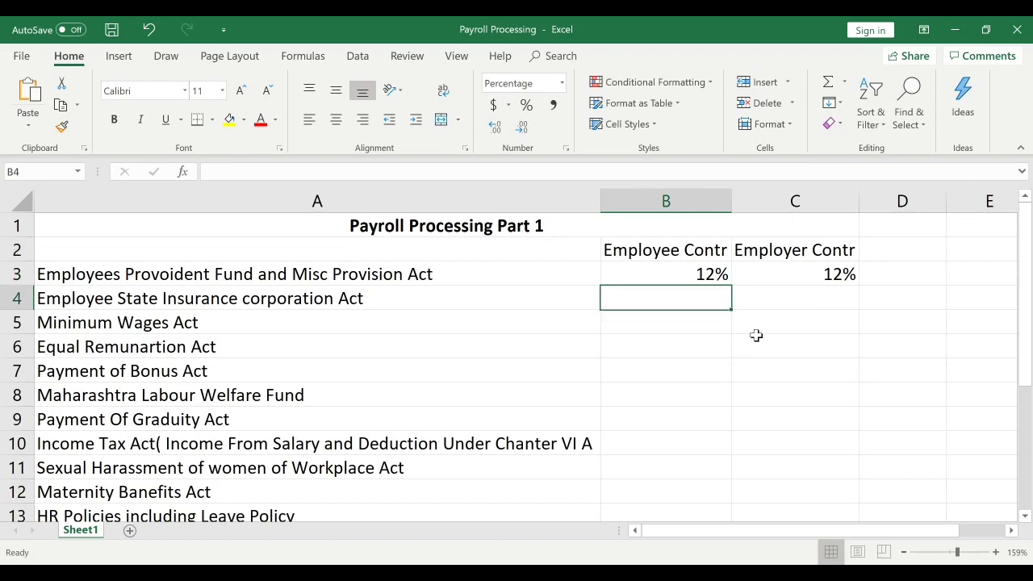
{"action": "key", "text": "Up"}
{"action": "key", "text": "Left"}
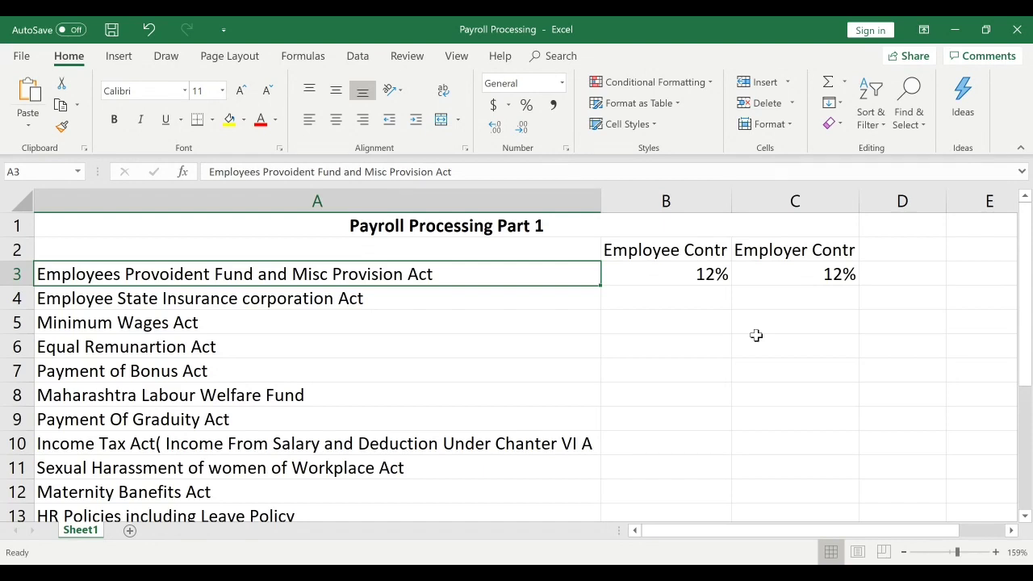
{"action": "key", "text": "Down"}
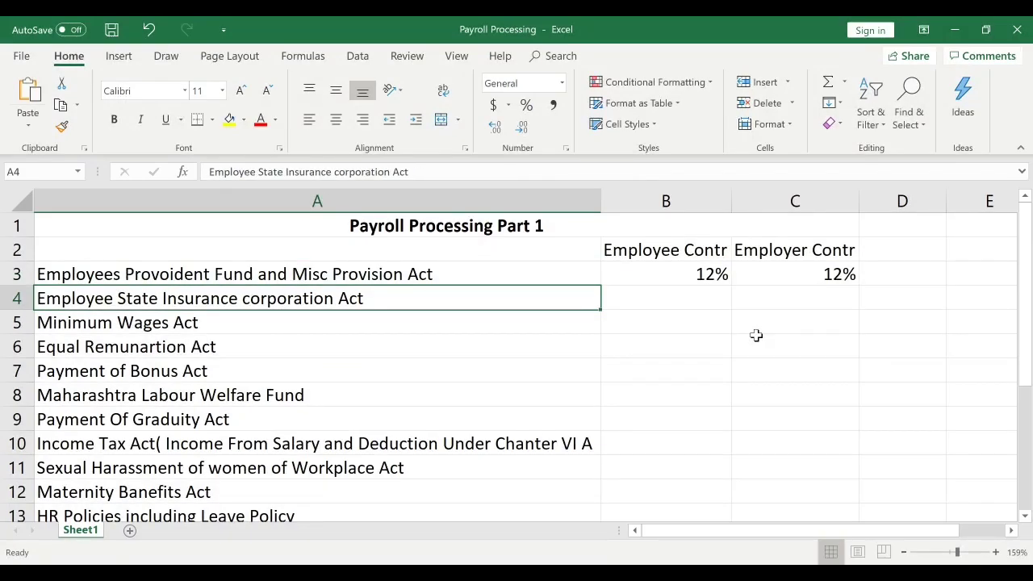
{"action": "key", "text": "Up"}
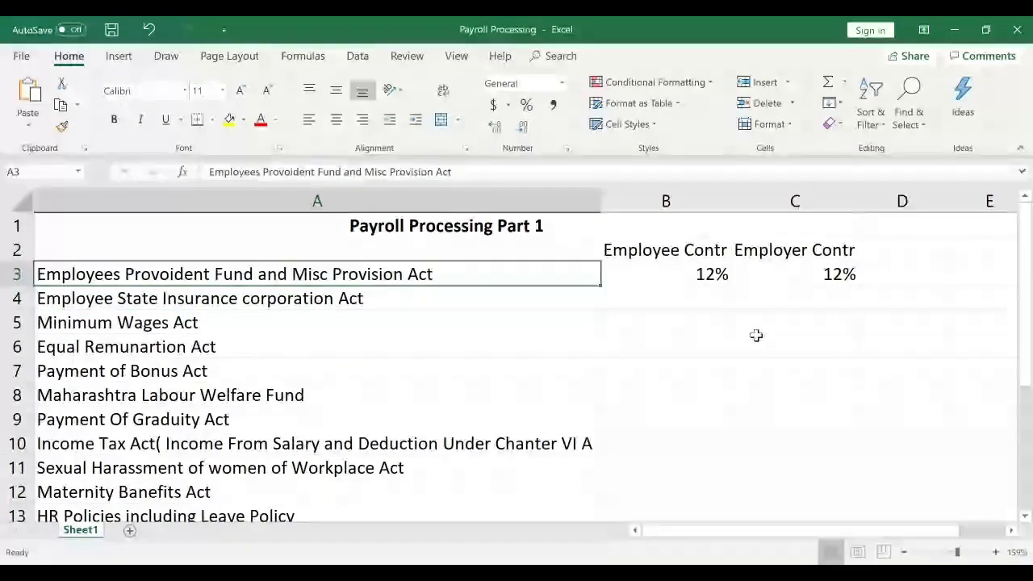
{"action": "key", "text": "Down"}
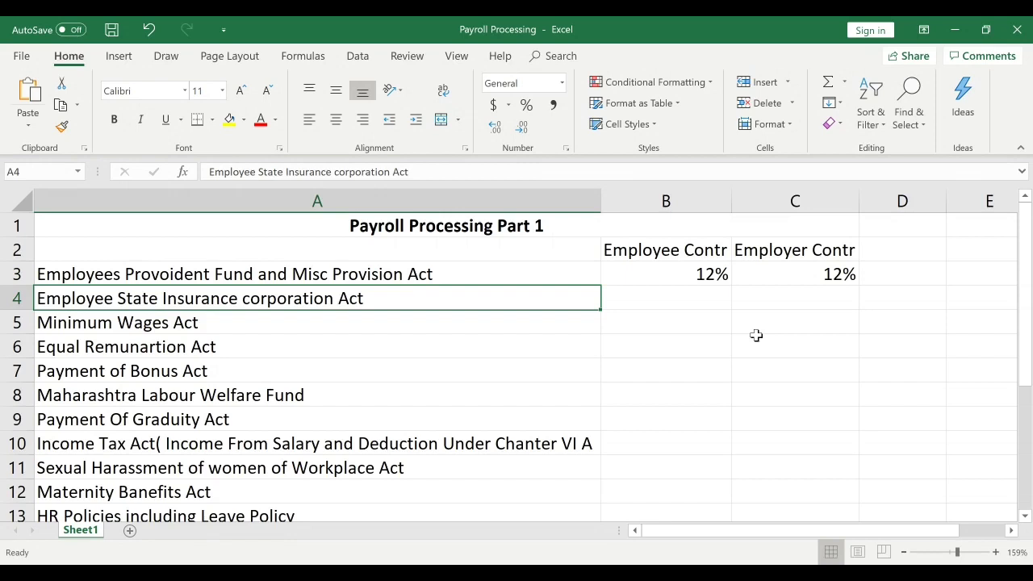
{"action": "key", "text": "Right"}
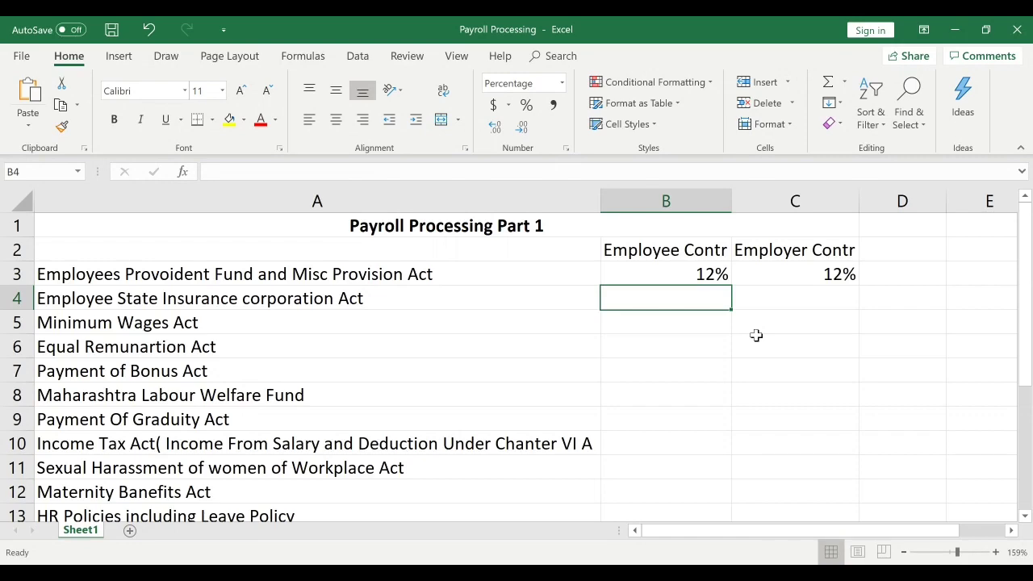
{"action": "type", "text": "0.7"}
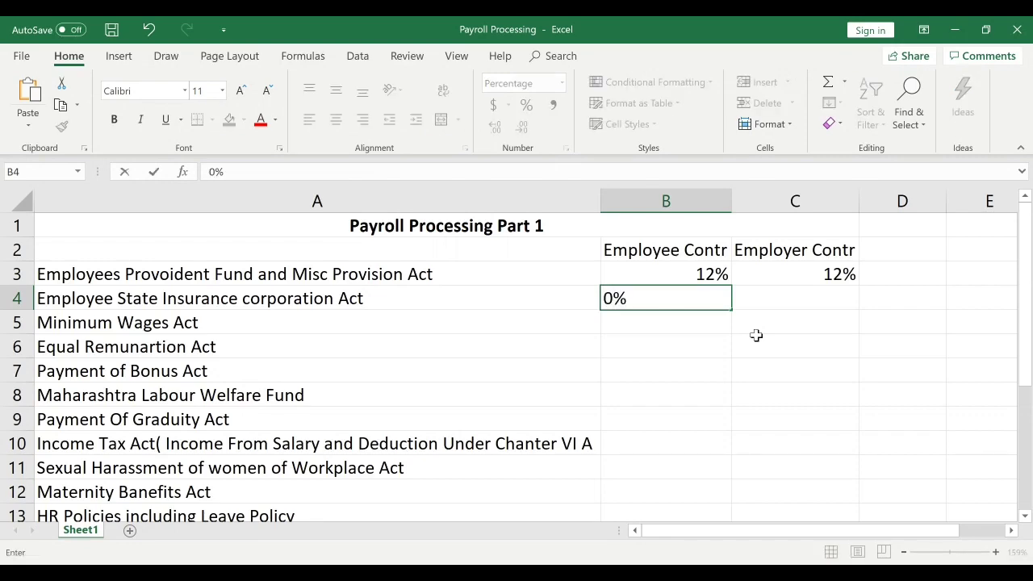
{"action": "type", "text": "5"}
{"action": "key", "text": "Return"}
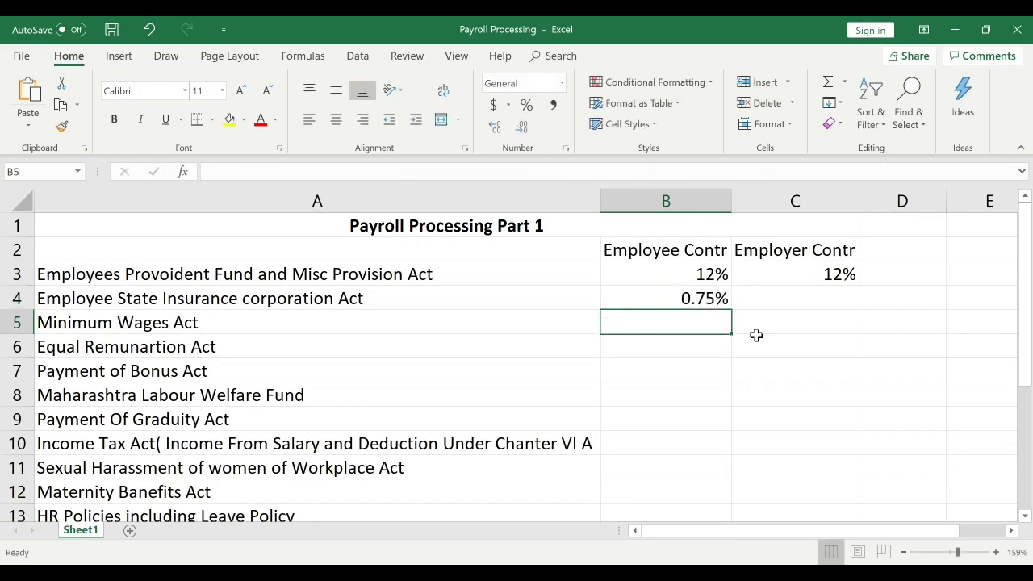
Enter 3.25% as the ESI employer contribution in C4, correcting typos along the way.
{"action": "key", "text": "Right"}
{"action": "key", "text": "Up"}
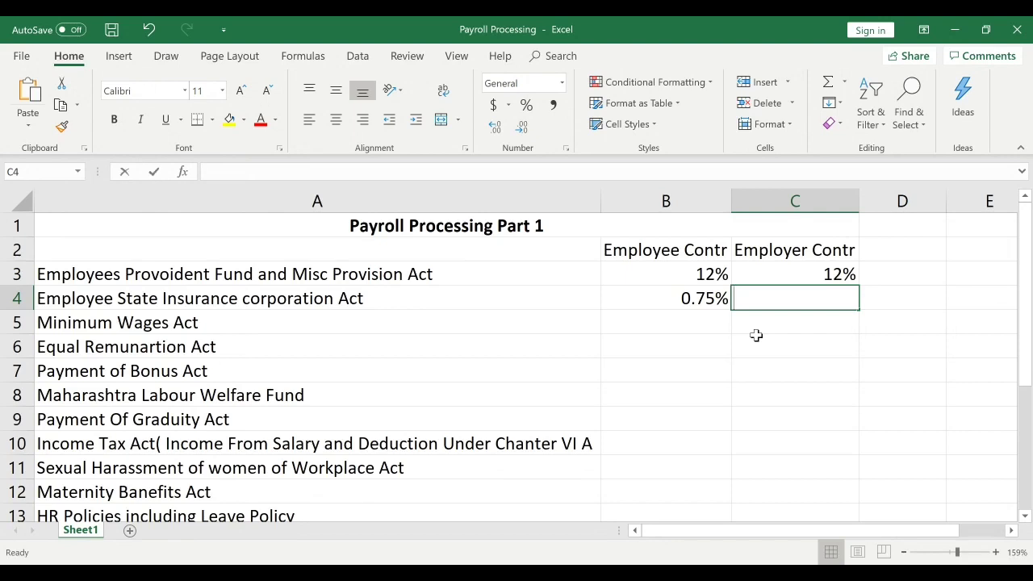
{"action": "type", "text": "0."}
{"action": "key", "text": "BackSpace"}
{"action": "key", "text": "BackSpace"}
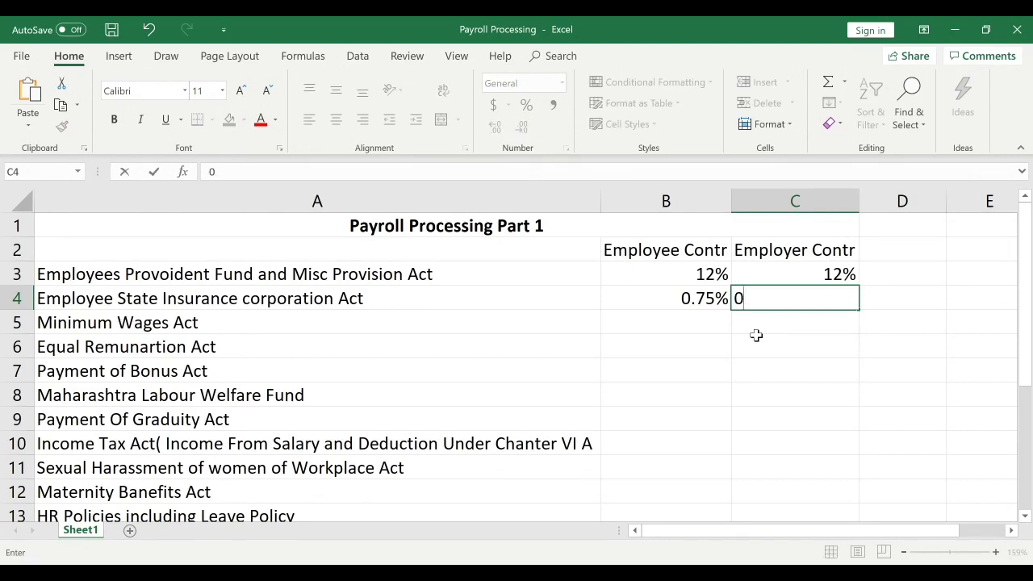
{"action": "type", "text": "3.23"}
{"action": "key", "text": "BackSpace"}
{"action": "type", "text": "5%"}
{"action": "key", "text": "Return"}
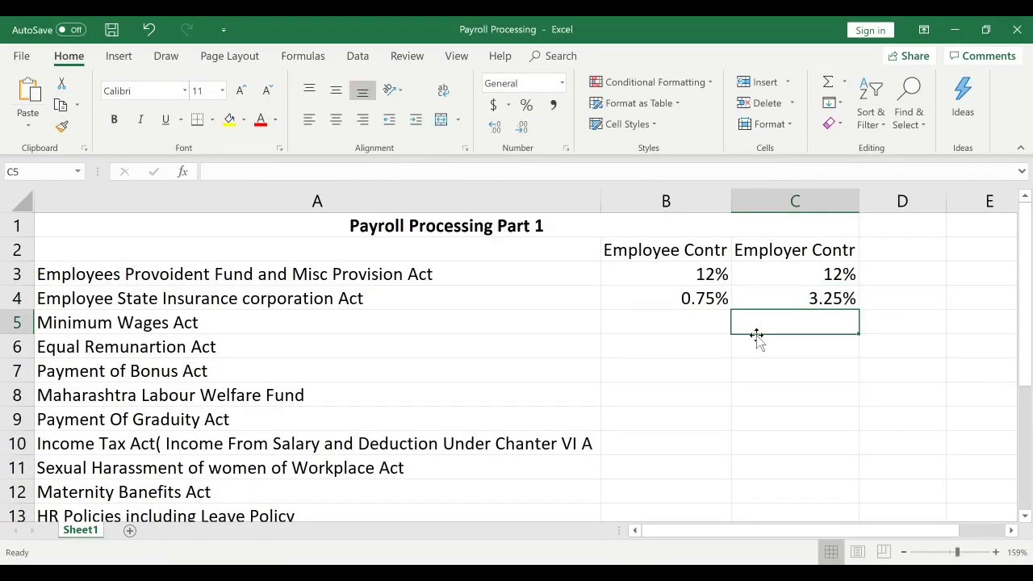
{"action": "key", "text": "Up"}
{"action": "key", "text": "Left"}
{"action": "key", "text": "Left"}
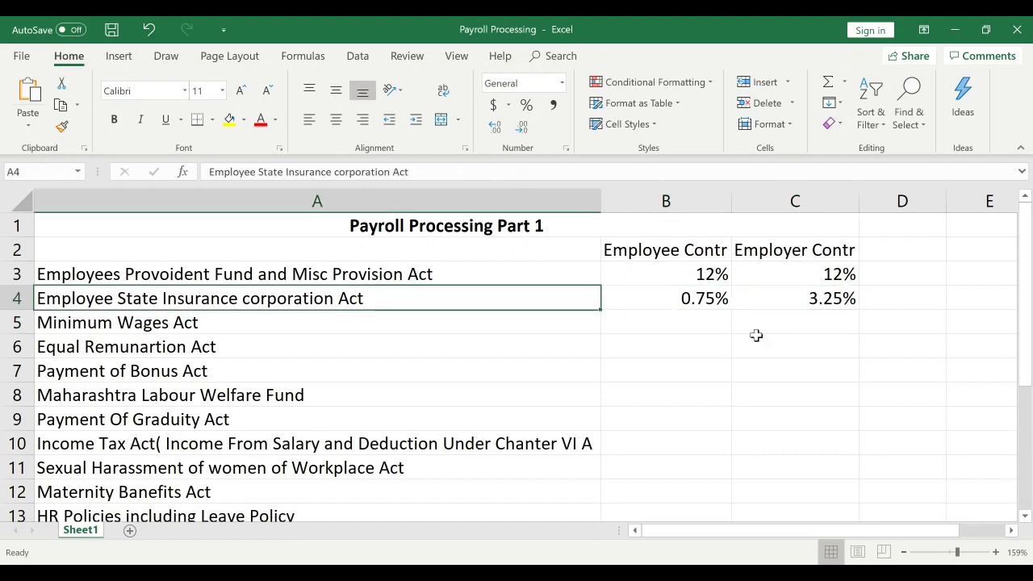
{"action": "key", "text": "Right"}
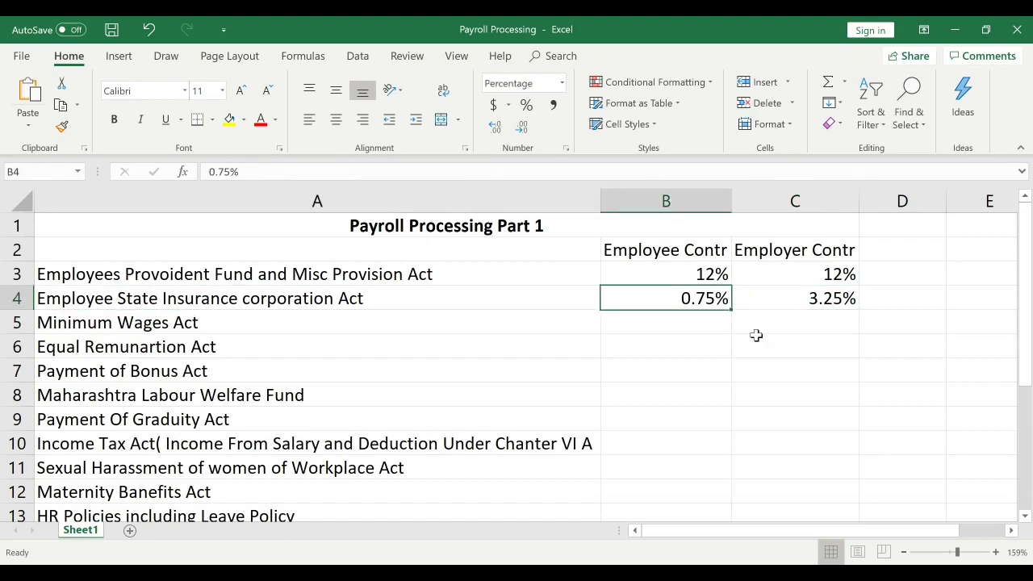
{"action": "key", "text": "Left"}
{"action": "key", "text": "Up"}
{"action": "key", "text": "Up"}
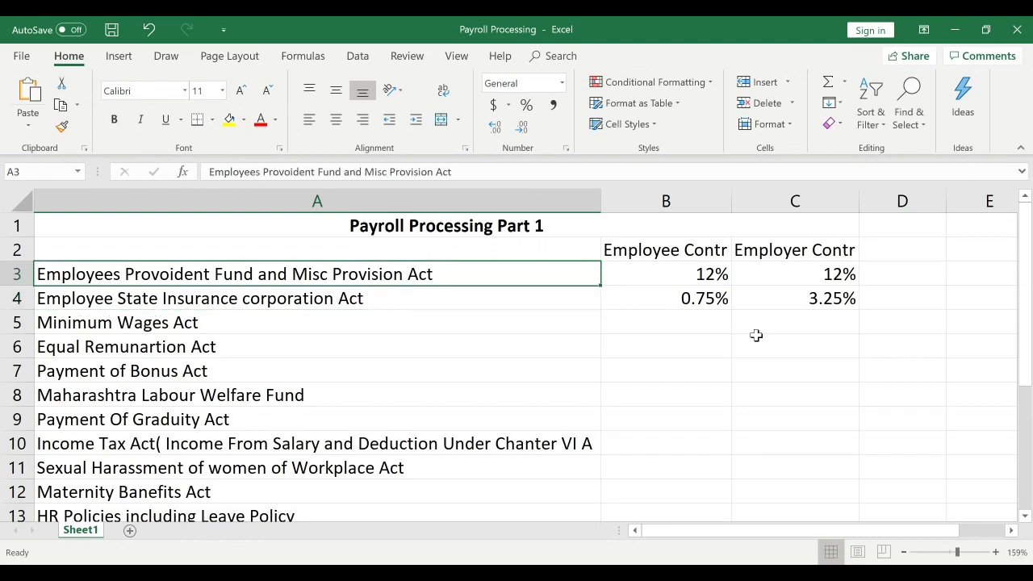
{"action": "key", "text": "Down"}
{"action": "key", "text": "Down"}
{"action": "key", "text": "Down"}
{"action": "key", "text": "Down"}
{"action": "key", "text": "Down"}
{"action": "key", "text": "Down"}
{"action": "key", "text": "Down"}
{"action": "key", "text": "Down"}
{"action": "key", "text": "Down"}
{"action": "key", "text": "Down"}
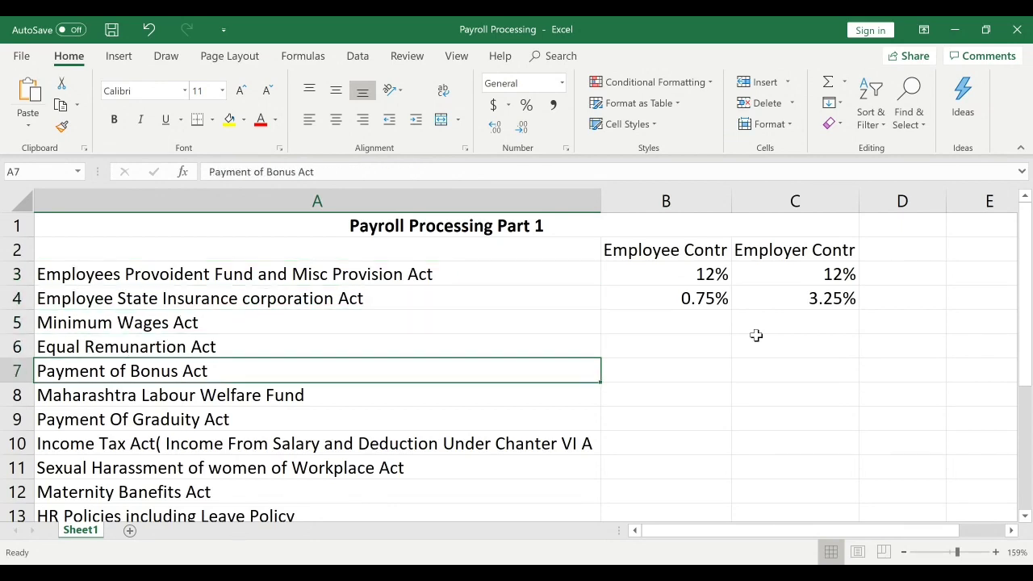
{"action": "key", "text": "Down"}
{"action": "key", "text": "Up"}
{"action": "key", "text": "Up"}
{"action": "key", "text": "Up"}
{"action": "key", "text": "Up"}
{"action": "key", "text": "Up"}
{"action": "key", "text": "Up"}
{"action": "key", "text": "Up"}
{"action": "key", "text": "Up"}
{"action": "key", "text": "Up"}
{"action": "key", "text": "Up"}
{"action": "key", "text": "Up"}
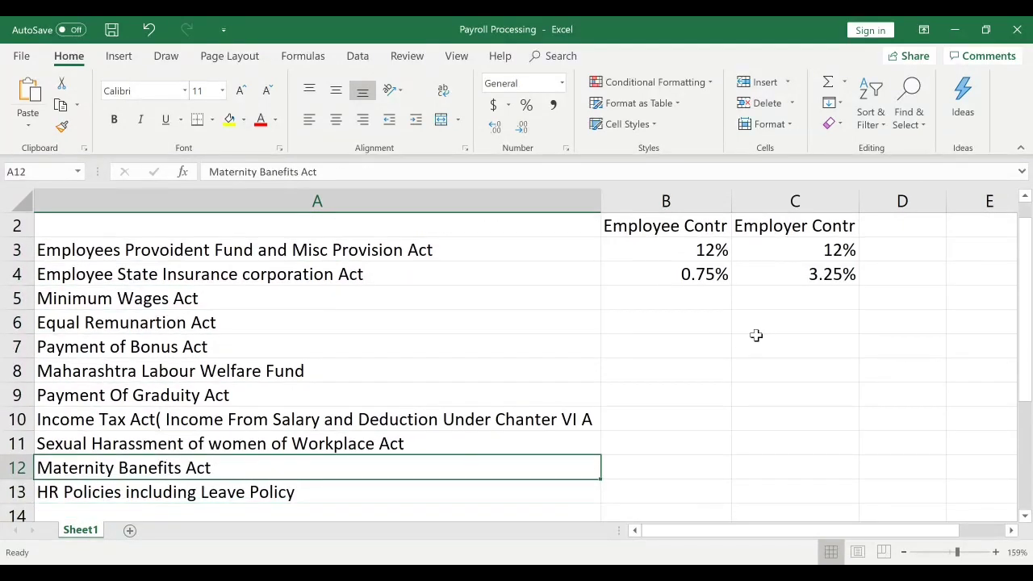
{"action": "key", "text": "Up"}
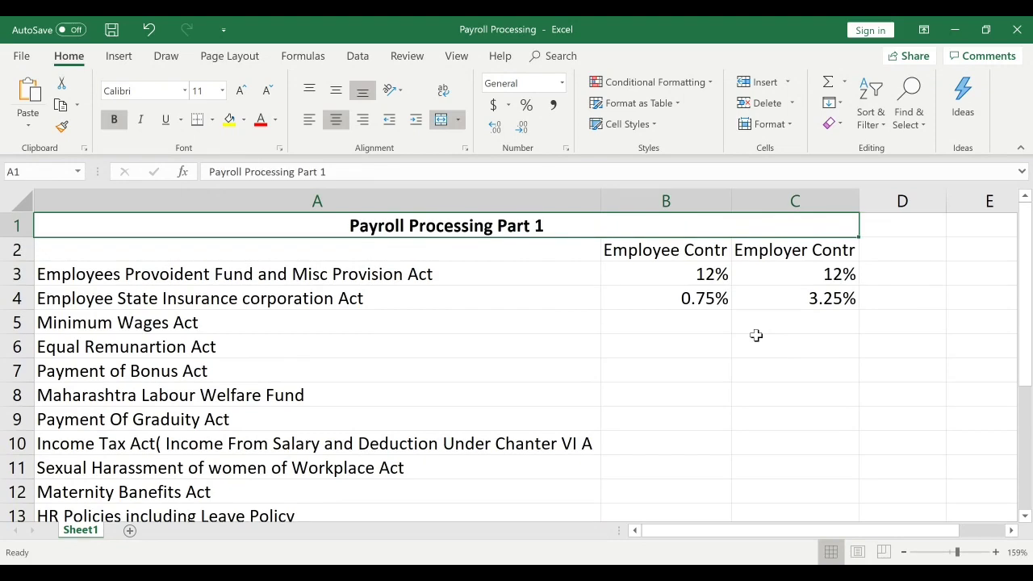
{"action": "key", "text": "Down"}
{"action": "key", "text": "Down"}
{"action": "key", "text": "Down"}
{"action": "key", "text": "Down"}
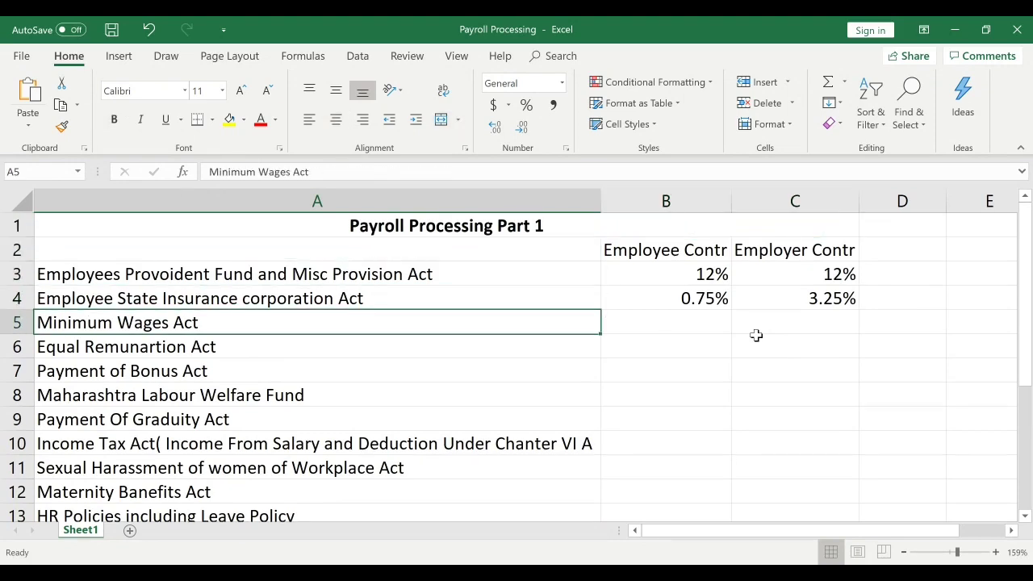
{"action": "key", "text": "Up"}
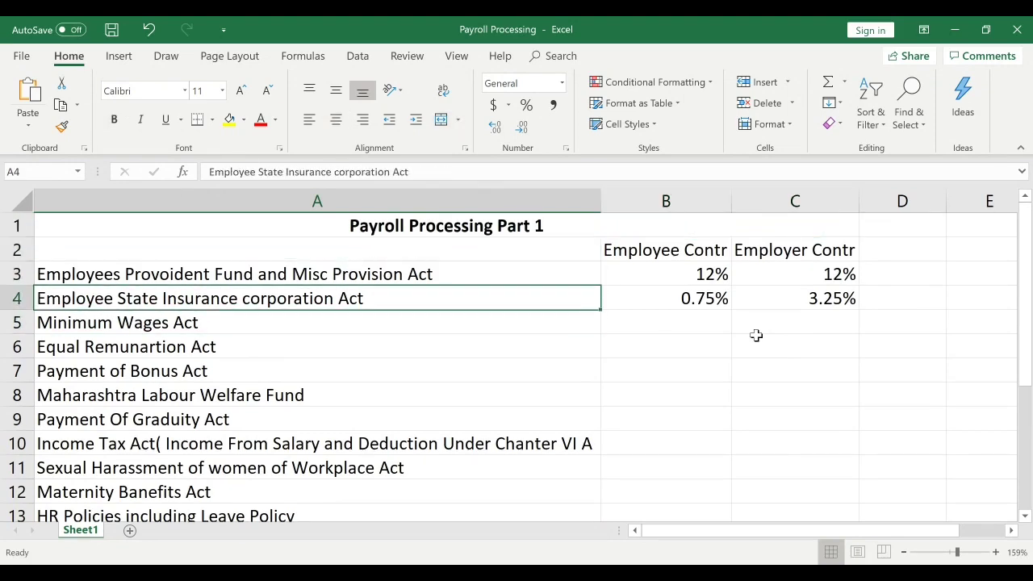
{"action": "key", "text": "Right"}
{"action": "key", "text": "Left"}
{"action": "key", "text": "Right"}
{"action": "key", "text": "Right"}
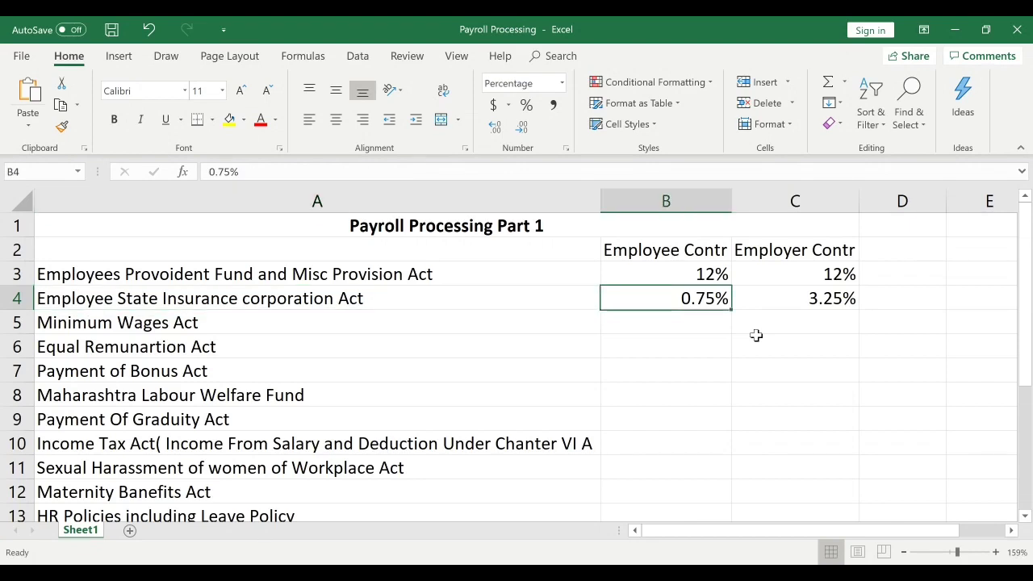
{"action": "key", "text": "Left"}
{"action": "key", "text": "Down"}
{"action": "key", "text": "Left"}
{"action": "key", "text": "Right"}
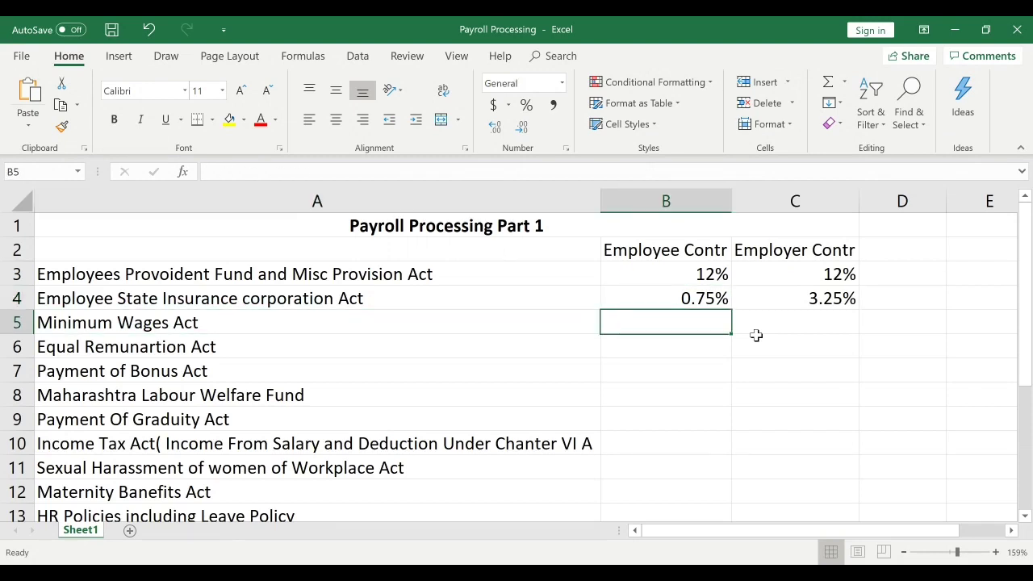
{"action": "key", "text": "Left"}
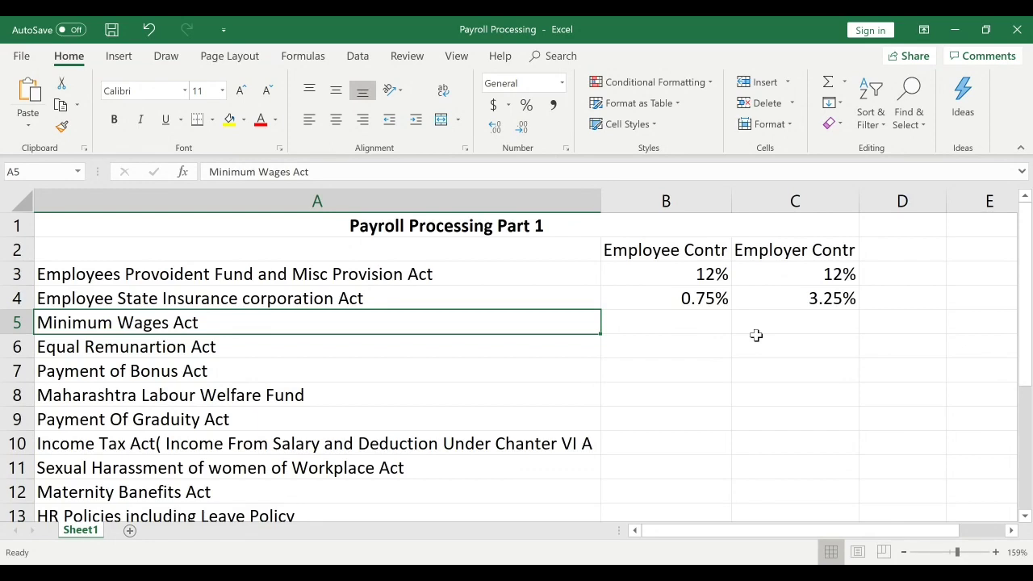
{"action": "key", "text": "Right"}
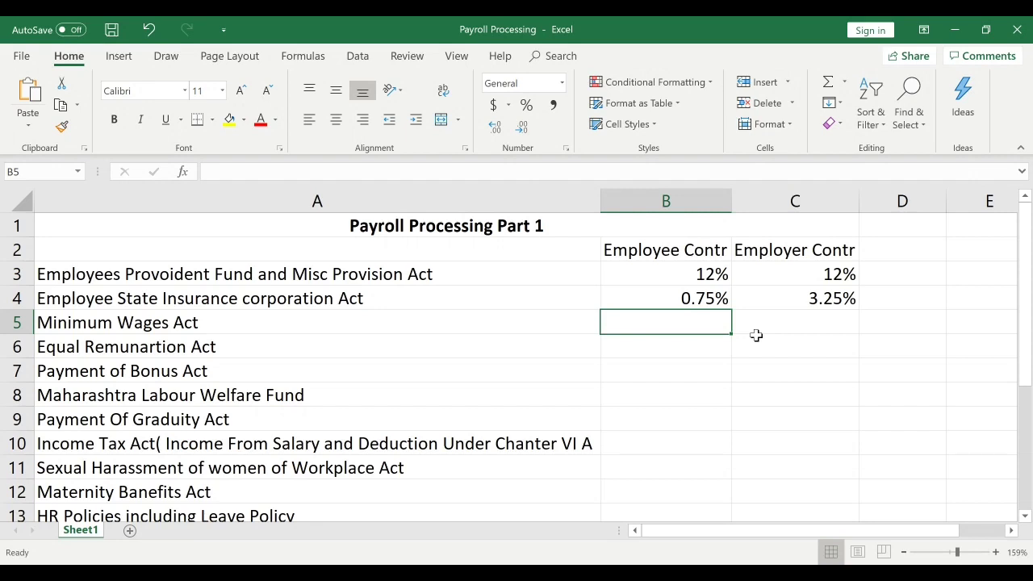
{"action": "key", "text": "Left"}
{"action": "key", "text": "Right"}
{"action": "key", "text": "Left"}
{"action": "key", "text": "Right"}
{"action": "key", "text": "Left"}
{"action": "key", "text": "Right"}
{"action": "key", "text": "Left"}
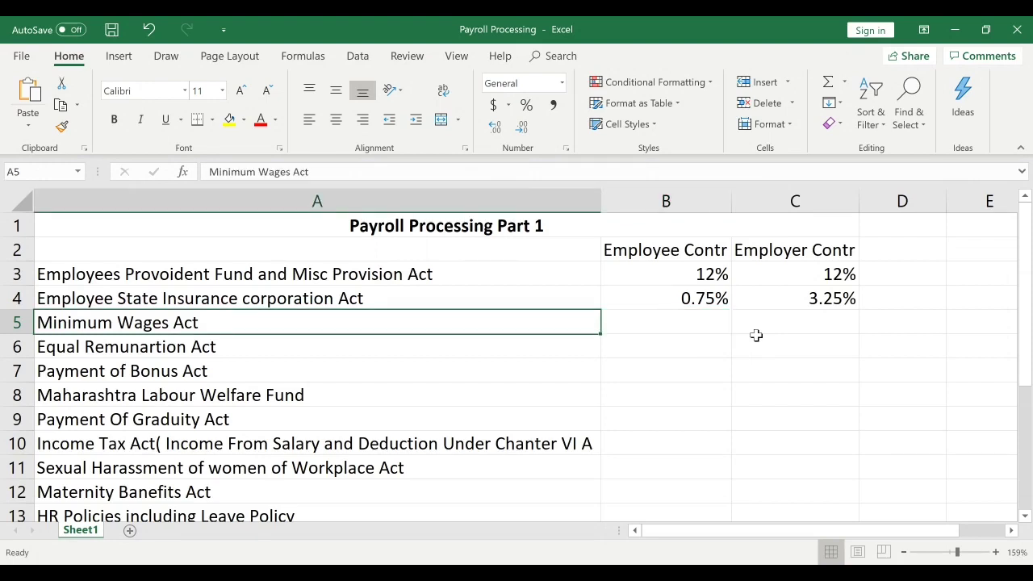
{"action": "key", "text": "Down"}
{"action": "key", "text": "Up"}
{"action": "key", "text": "Down"}
{"action": "key", "text": "Right"}
{"action": "key", "text": "Left"}
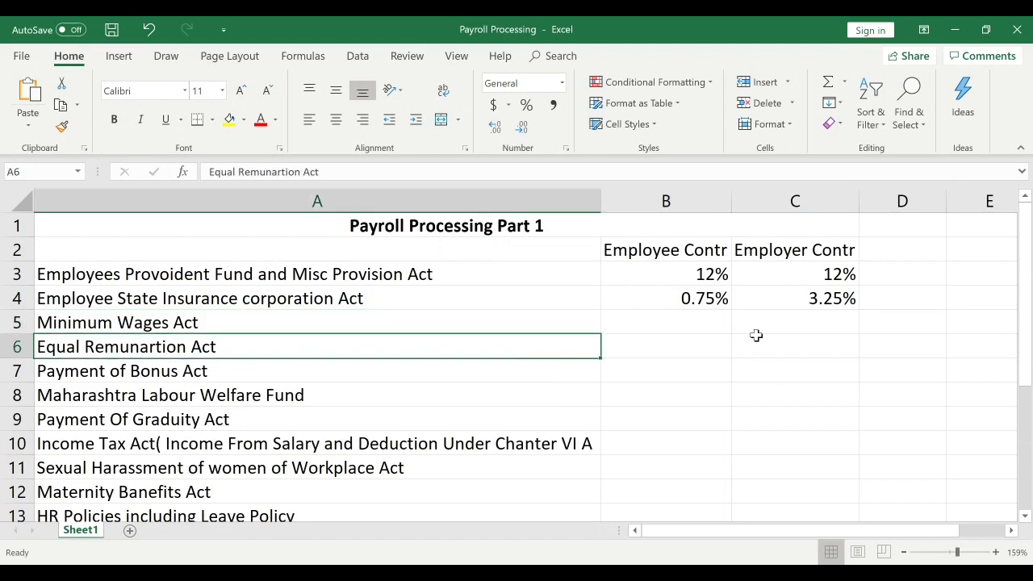
{"action": "key", "text": "Right"}
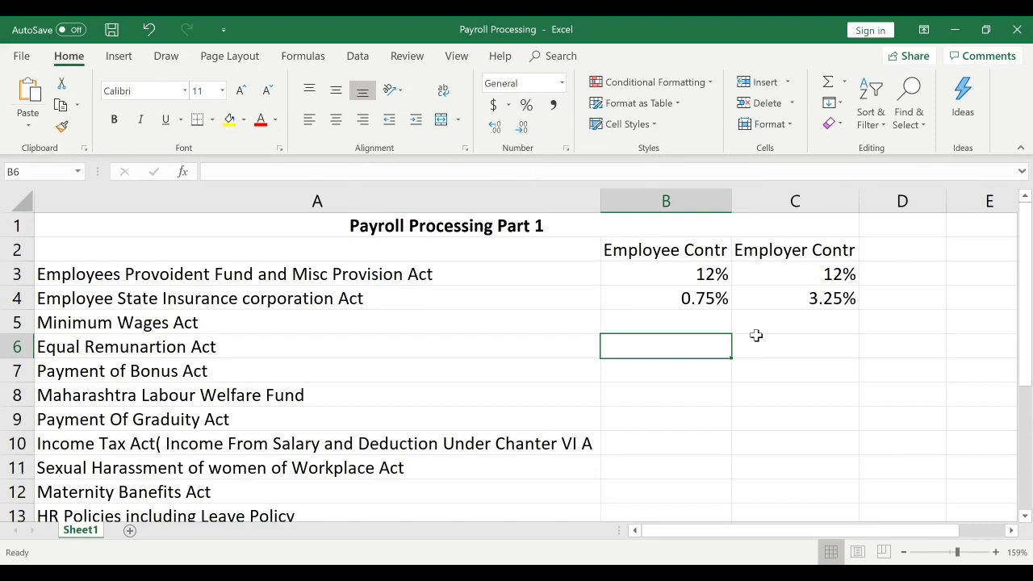
{"action": "key", "text": "Left"}
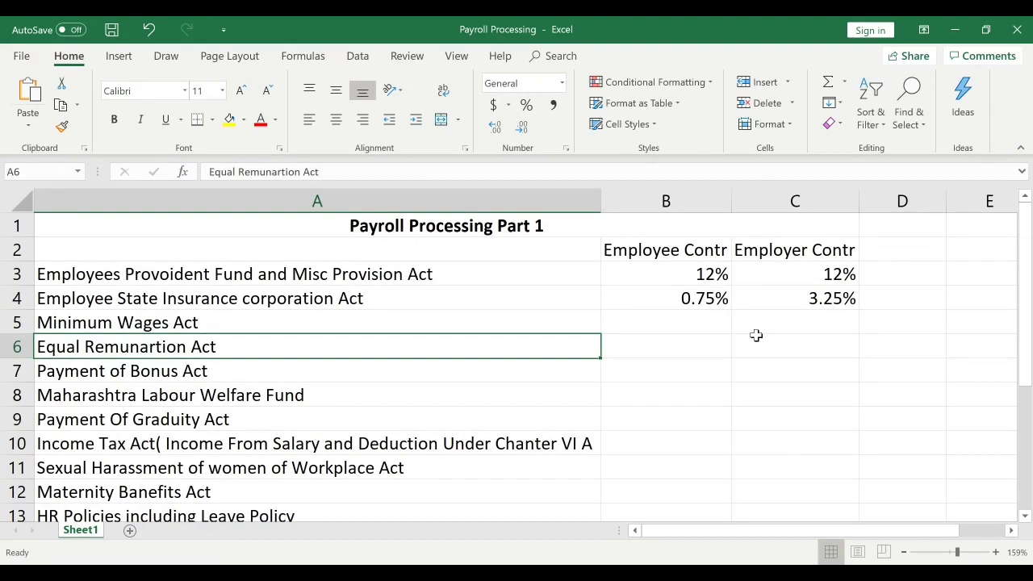
{"action": "key", "text": "Right"}
{"action": "key", "text": "Left"}
{"action": "key", "text": "Down"}
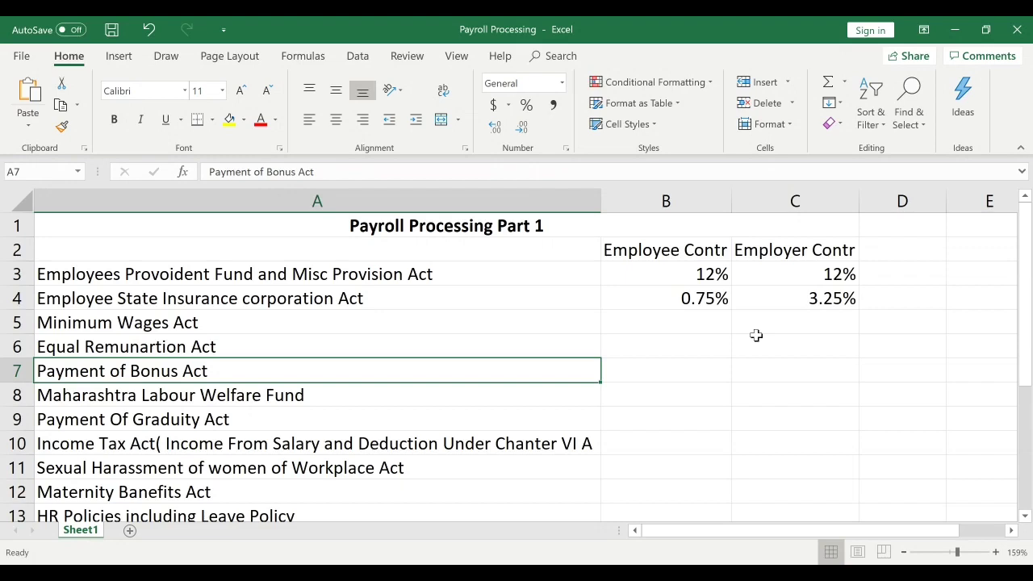
{"action": "key", "text": "Up"}
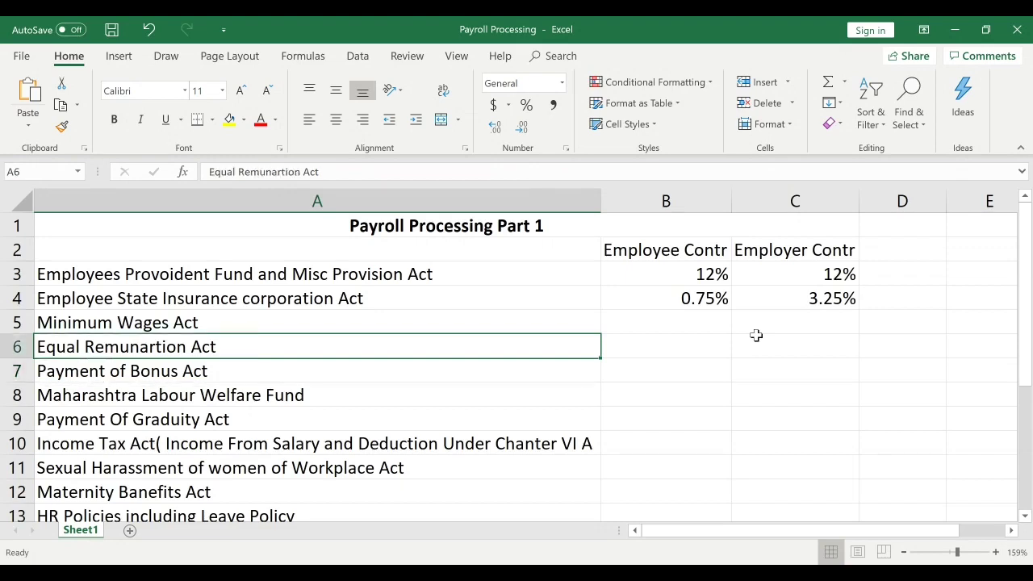
{"action": "key", "text": "Down"}
{"action": "key", "text": "Right"}
{"action": "key", "text": "Right"}
{"action": "key", "text": "Left"}
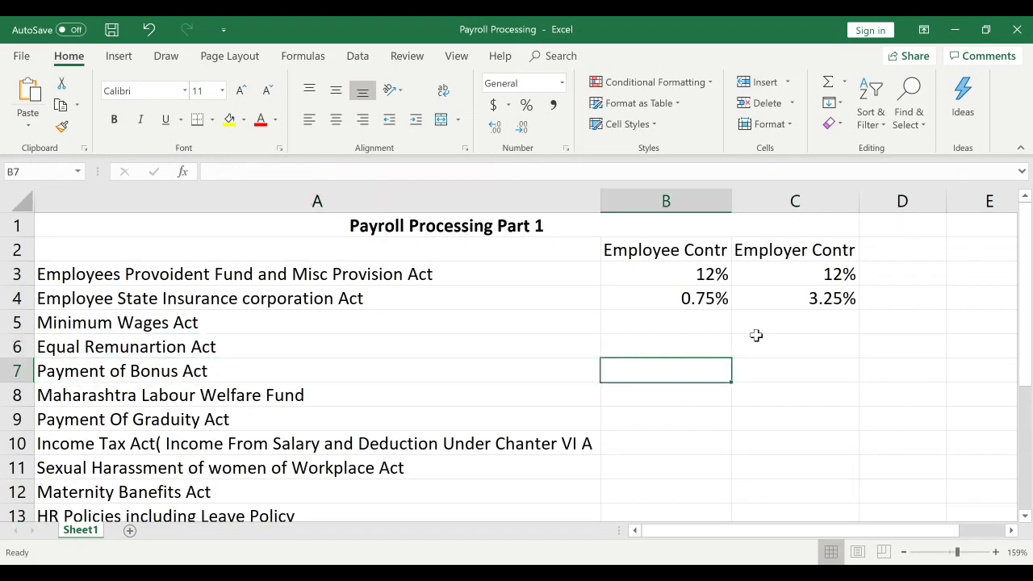
{"action": "key", "text": "Left"}
{"action": "key", "text": "Right"}
{"action": "key", "text": "Right"}
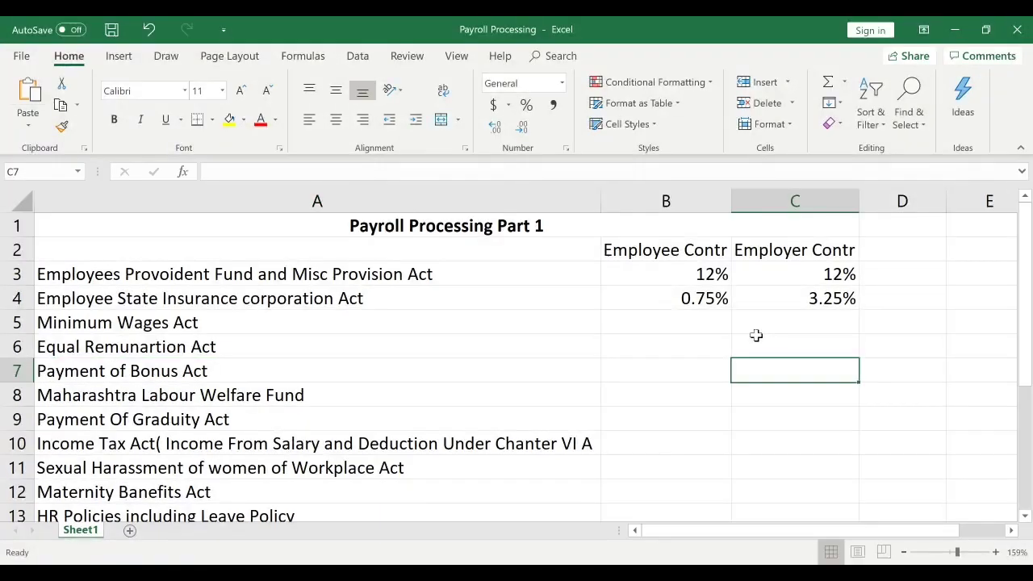
{"action": "key", "text": "Left"}
{"action": "key", "text": "Left"}
{"action": "key", "text": "Right"}
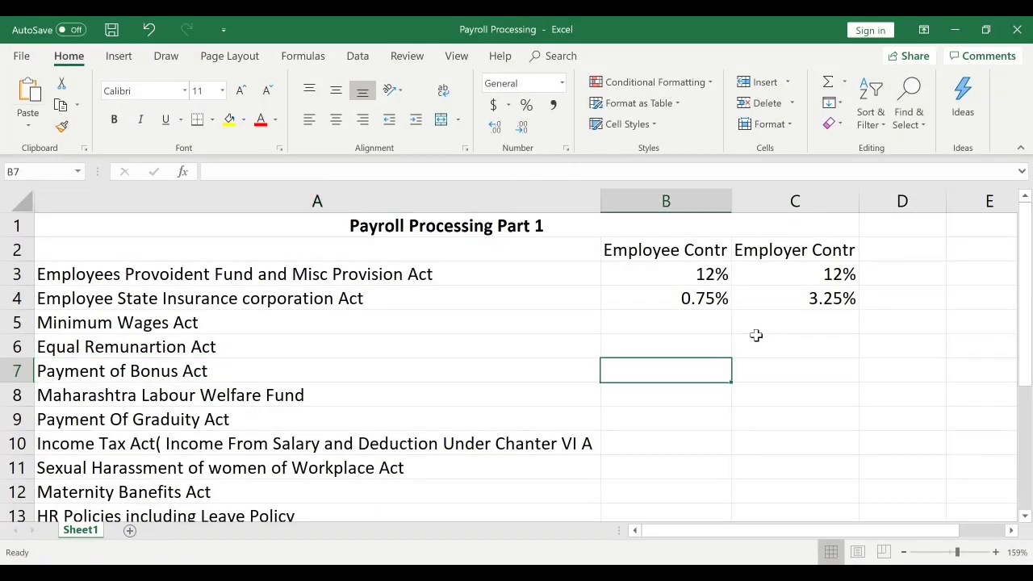
{"action": "key", "text": "Right"}
{"action": "key", "text": "Left"}
{"action": "key", "text": "Left"}
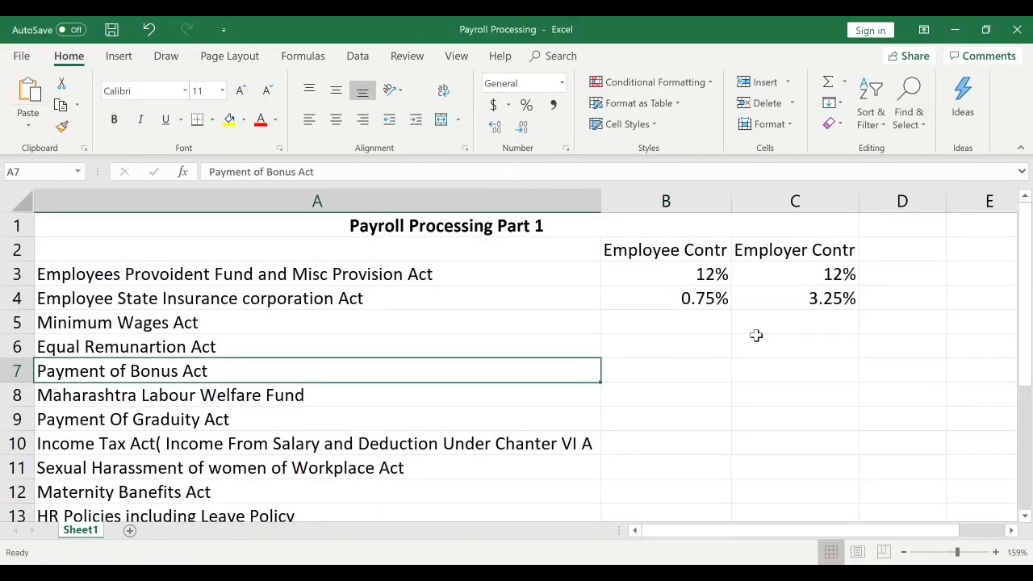
{"action": "key", "text": "Right"}
{"action": "key", "text": "Right"}
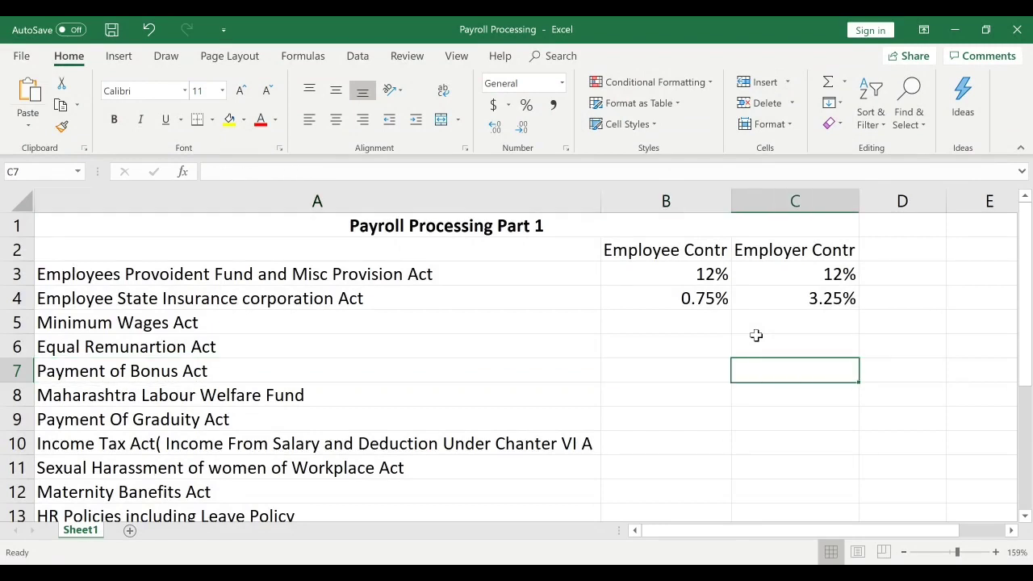
{"action": "key", "text": "Left"}
{"action": "key", "text": "Left"}
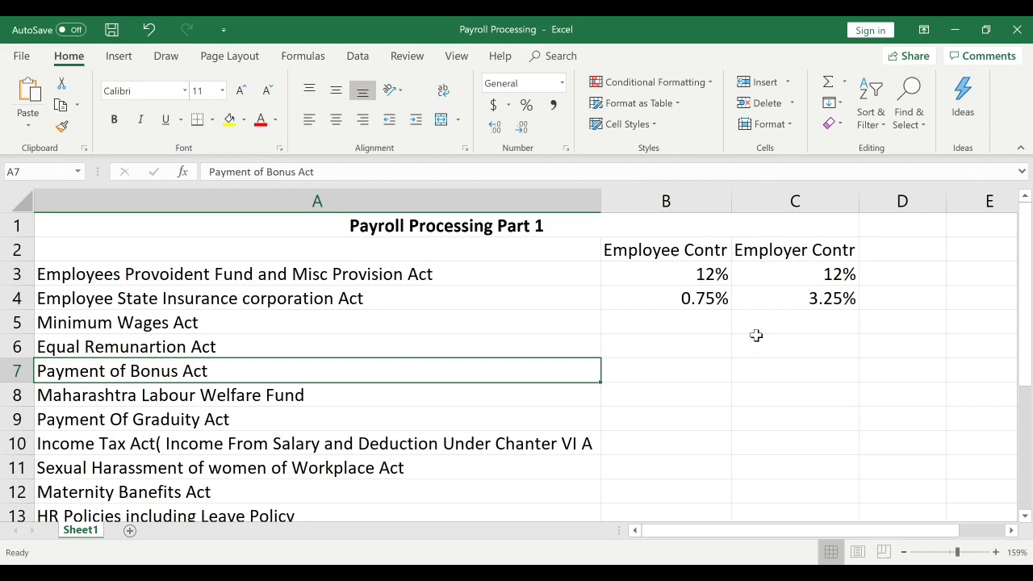
{"action": "key", "text": "Right"}
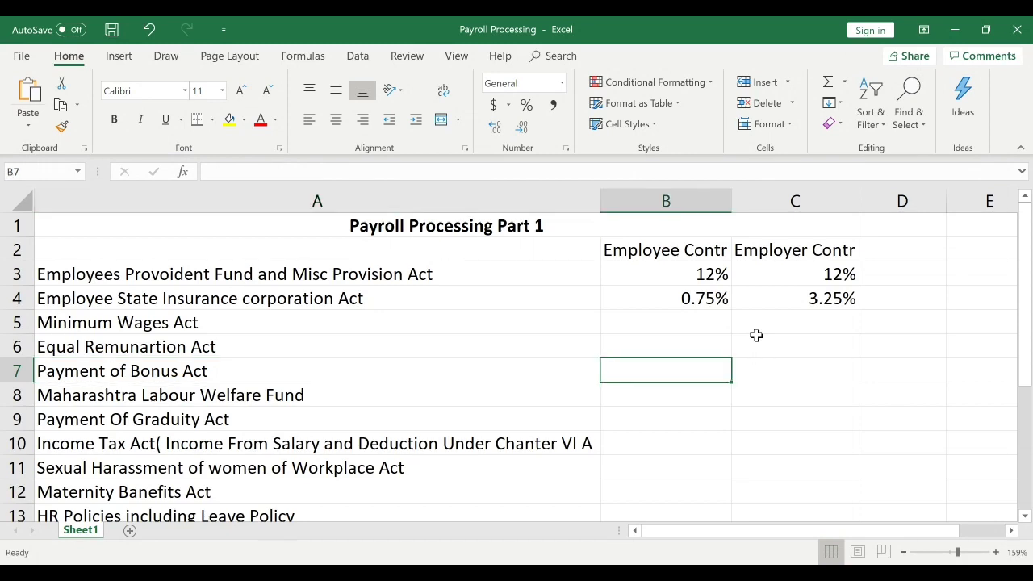
{"action": "key", "text": "Left"}
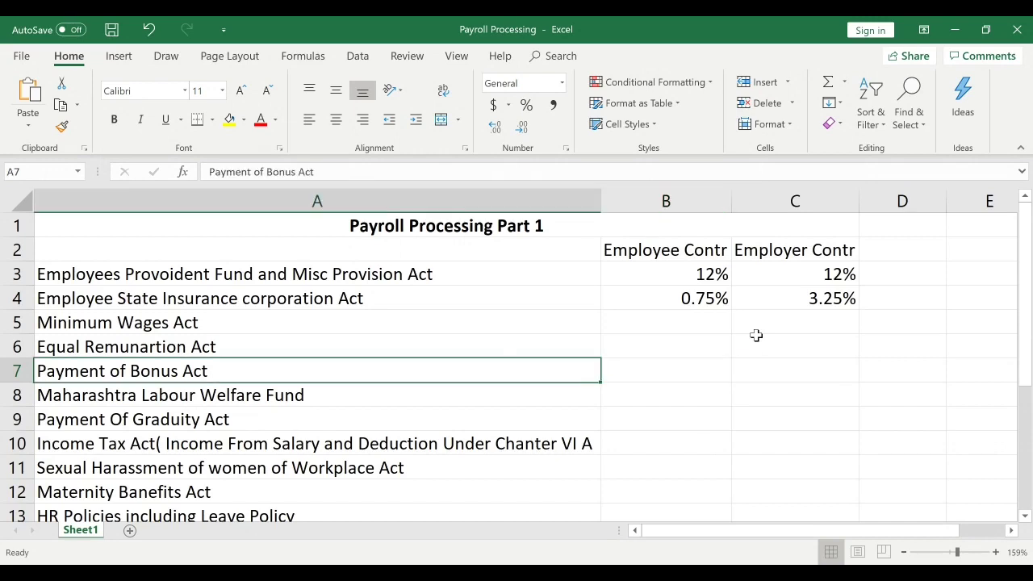
{"action": "key", "text": "Right"}
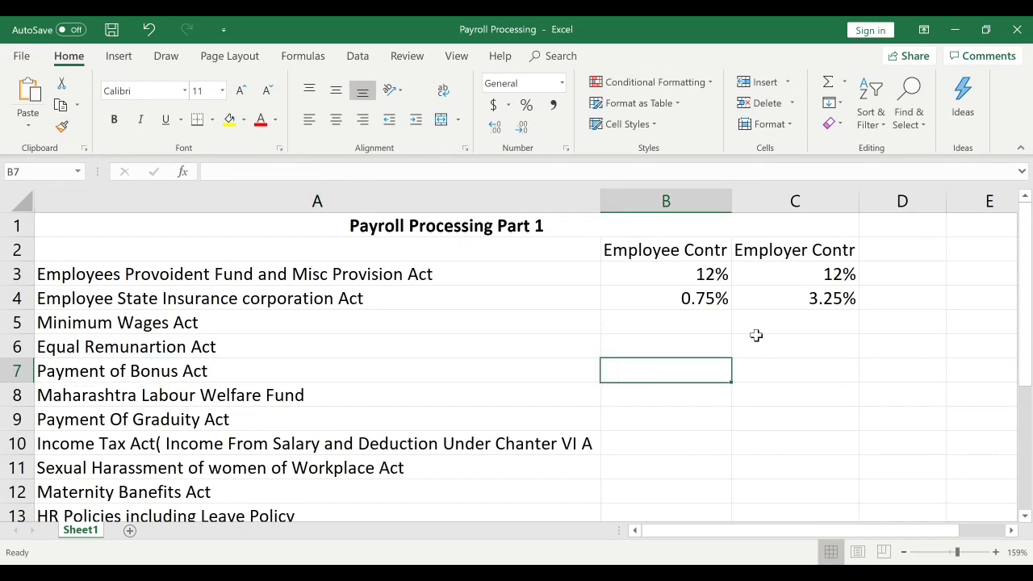
{"action": "key", "text": "Right"}
{"action": "key", "text": "Left"}
{"action": "key", "text": "Left"}
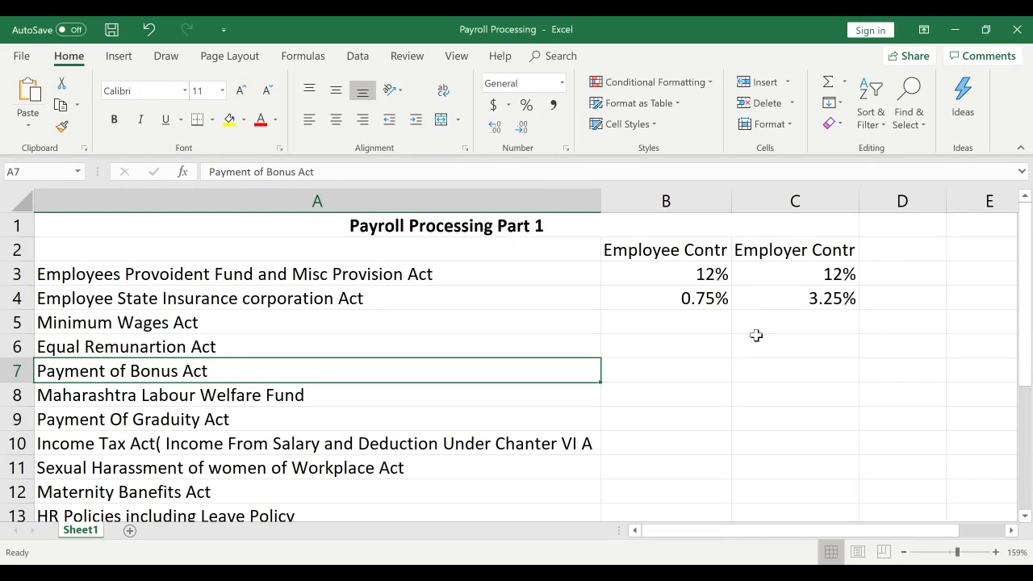
{"action": "key", "text": "Right"}
{"action": "key", "text": "Left"}
{"action": "key", "text": "Right"}
{"action": "key", "text": "Down"}
{"action": "key", "text": "Left"}
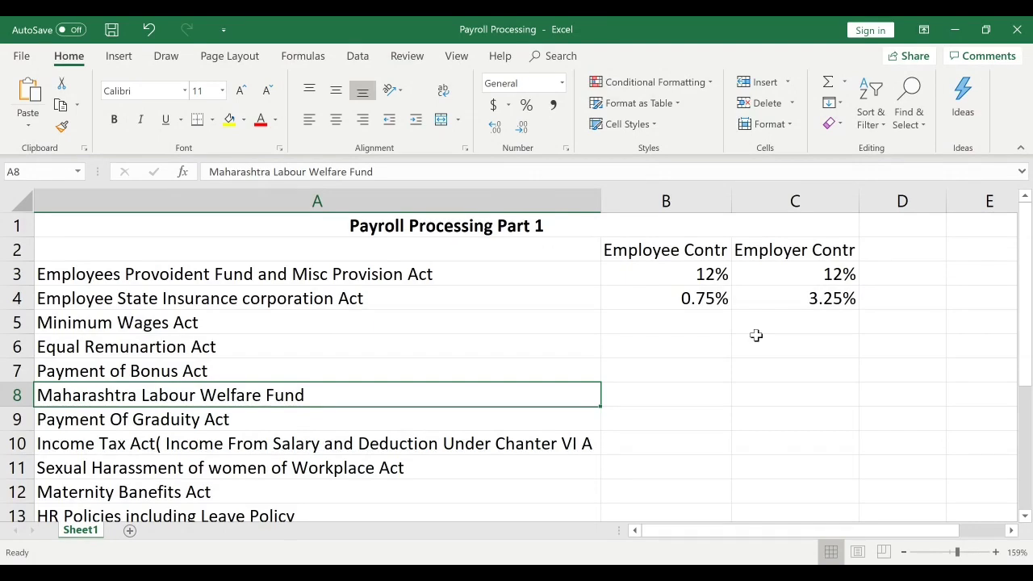
{"action": "key", "text": "Right"}
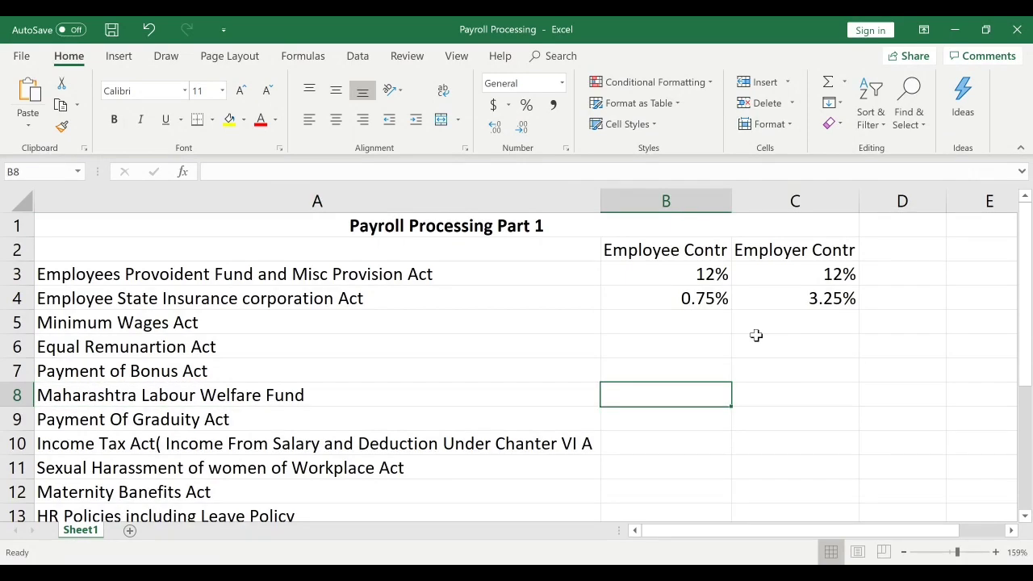
Set the Provident Fund (D3) and ESI (D4) frequencies to Every Month.
{"action": "left_click", "coordinate": [716, 269]}
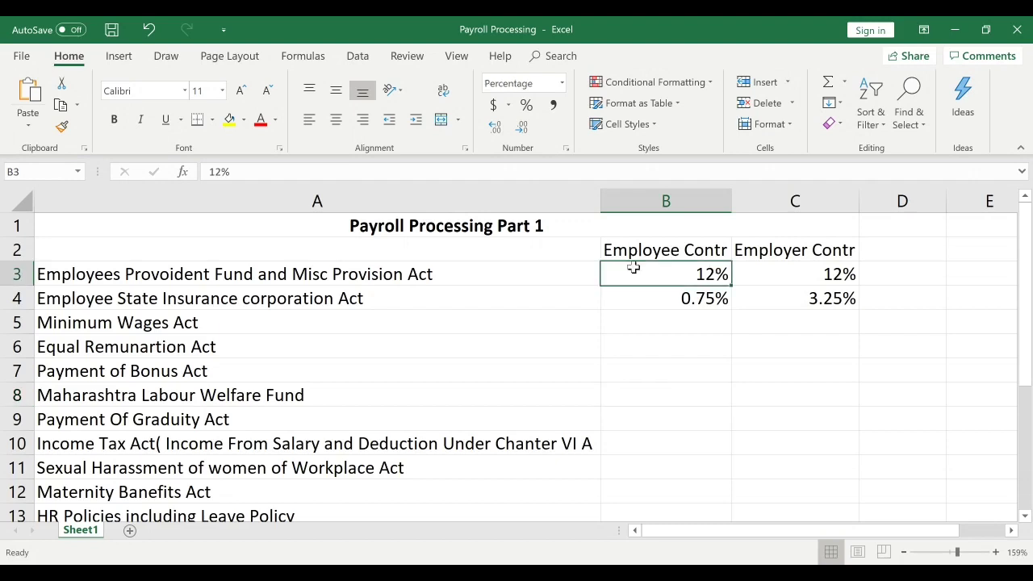
{"action": "left_click", "coordinate": [335, 274]}
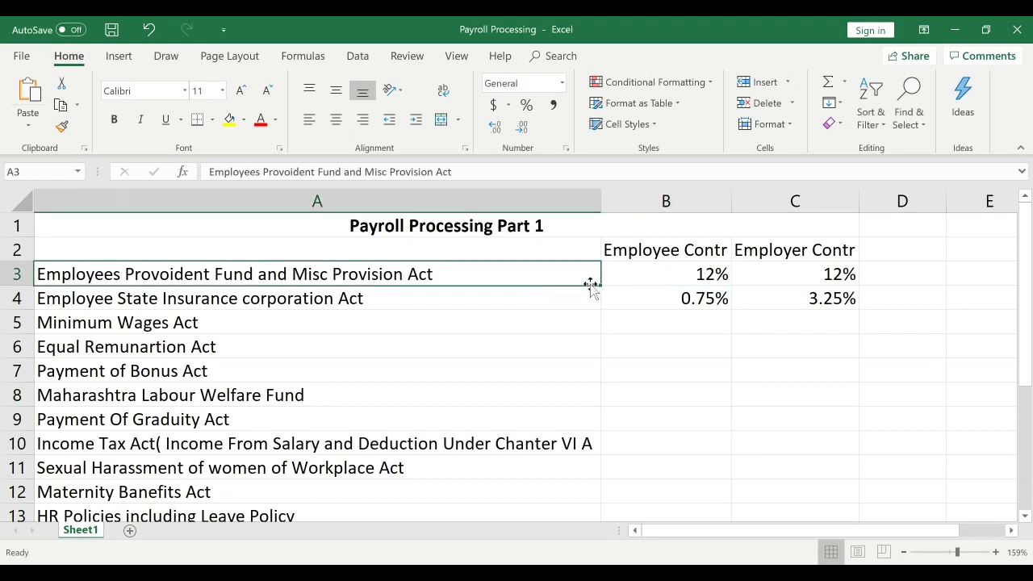
{"action": "left_click", "coordinate": [715, 269]}
{"action": "left_click", "coordinate": [796, 271]}
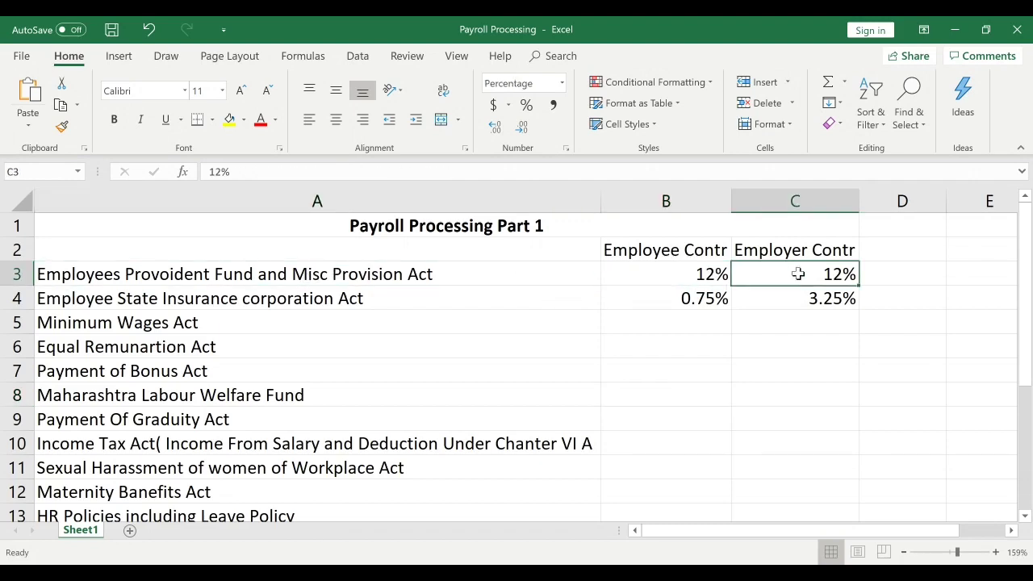
{"action": "left_click", "coordinate": [893, 277]}
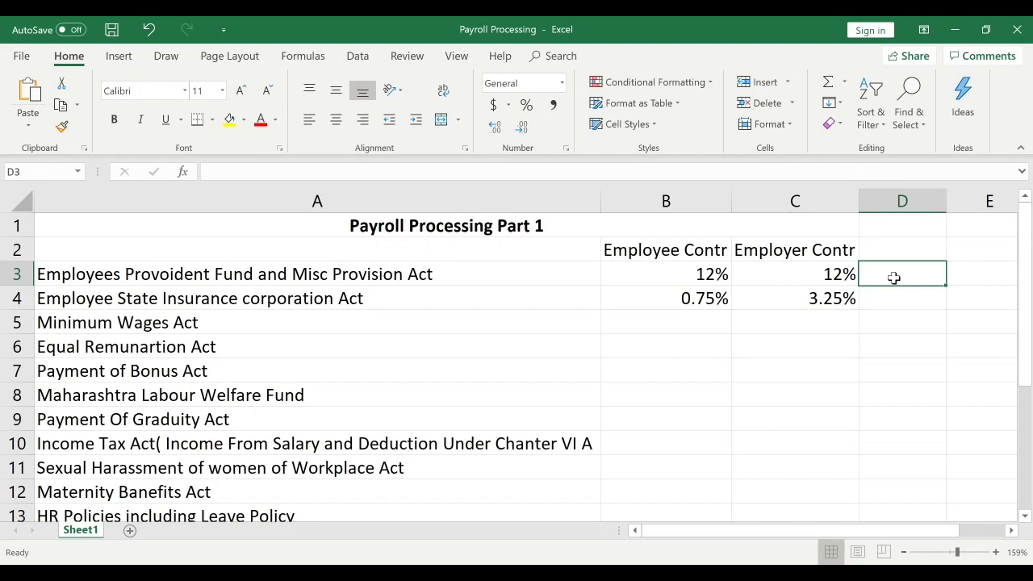
{"action": "type", "text": "Every"}
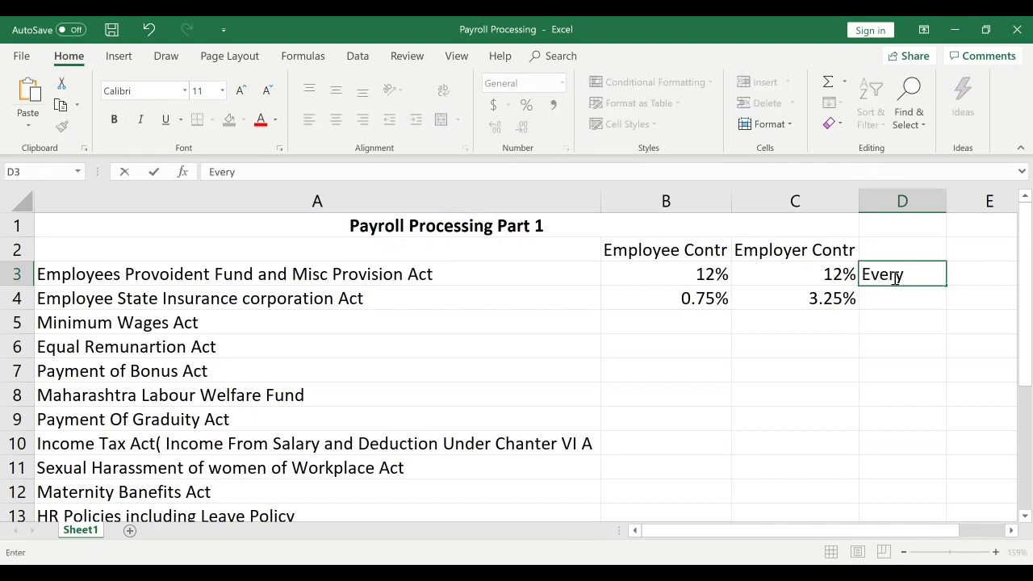
{"action": "type", "text": " Month"}
{"action": "key", "text": "Return"}
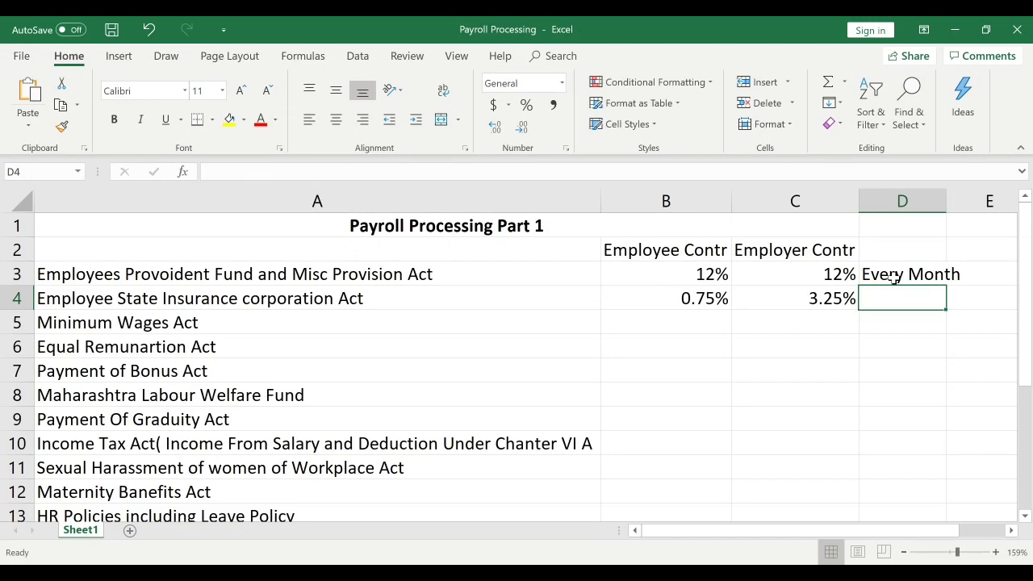
{"action": "type", "text": "Every"}
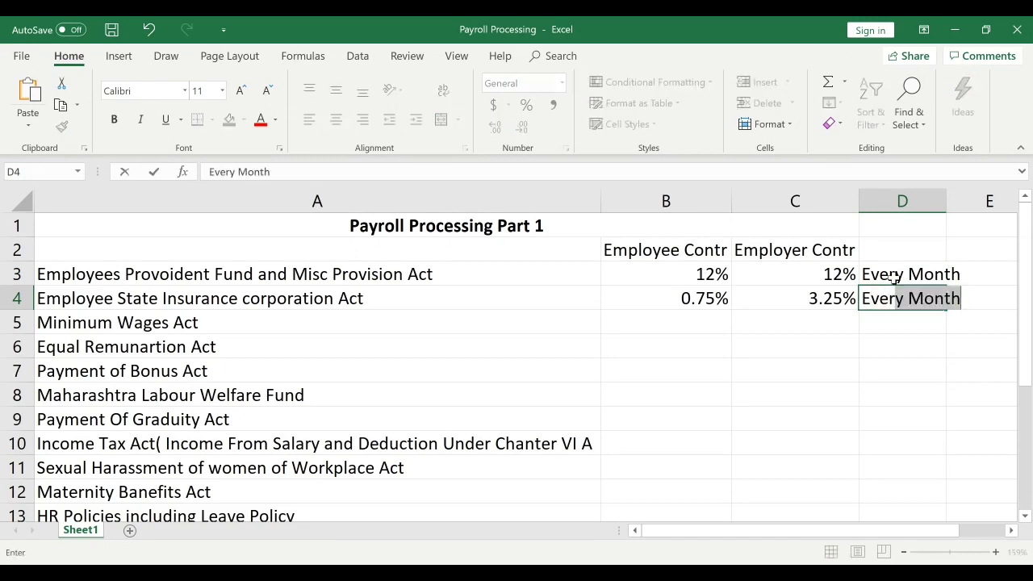
{"action": "type", "text": " month"}
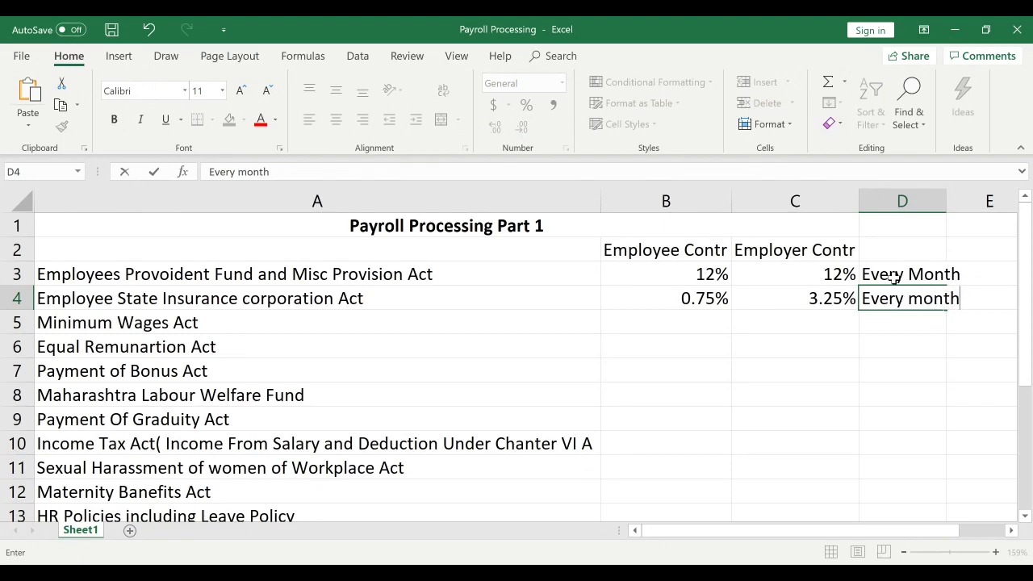
{"action": "key", "text": "Return"}
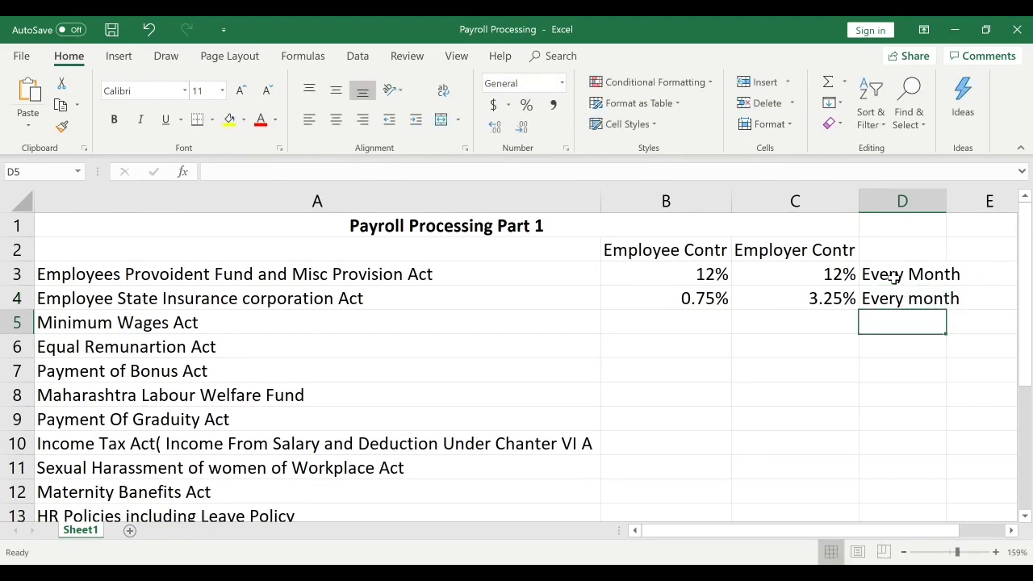
Set the Payment of Bonus Act frequency in D7 to Every Year.
{"action": "key", "text": "Left"}
{"action": "key", "text": "Left"}
{"action": "key", "text": "Left"}
{"action": "key", "text": "Right"}
{"action": "key", "text": "Right"}
{"action": "key", "text": "Right"}
{"action": "key", "text": "Down"}
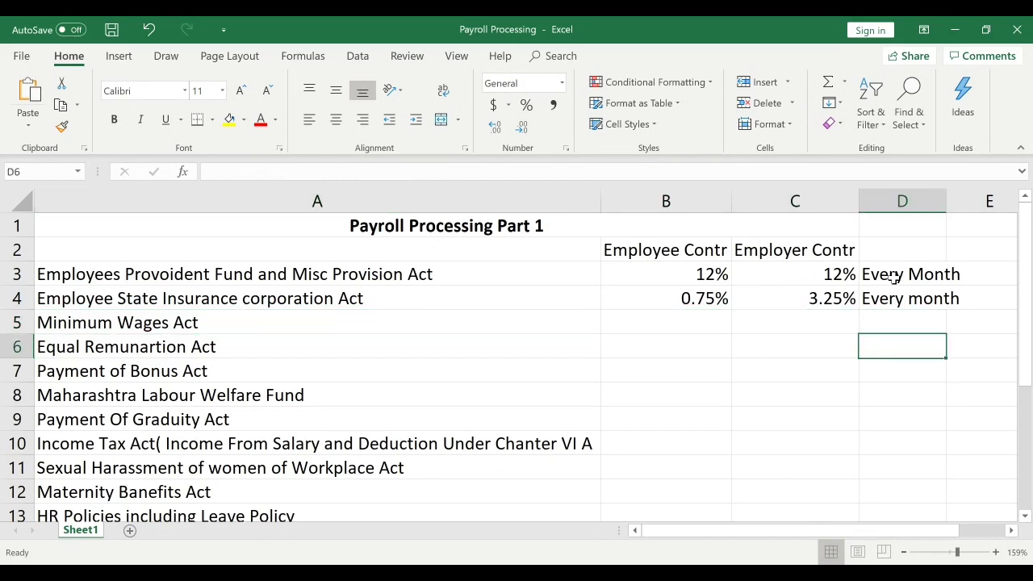
{"action": "key", "text": "Left"}
{"action": "key", "text": "Left"}
{"action": "key", "text": "Left"}
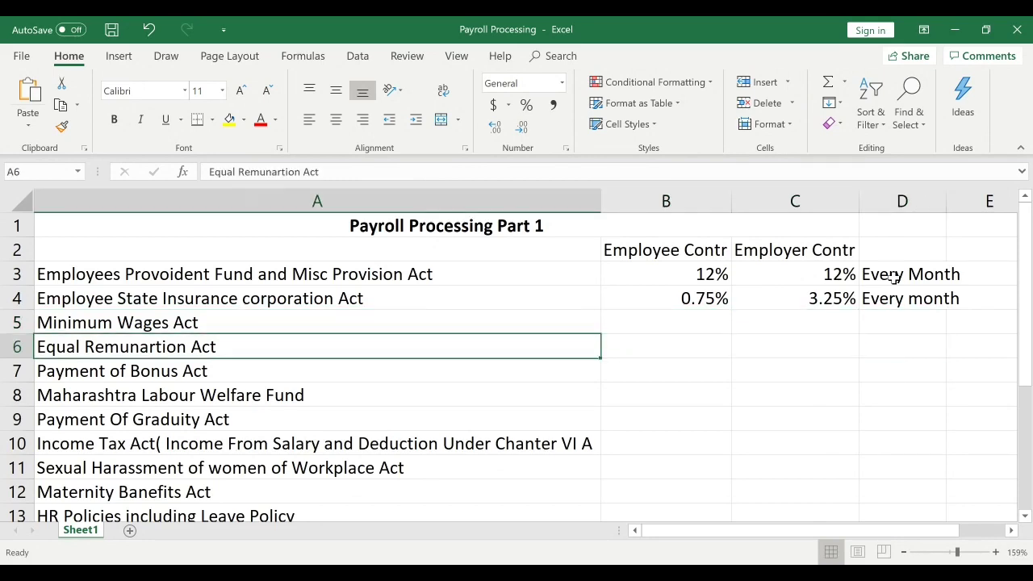
{"action": "key", "text": "Right"}
{"action": "key", "text": "Right"}
{"action": "key", "text": "Right"}
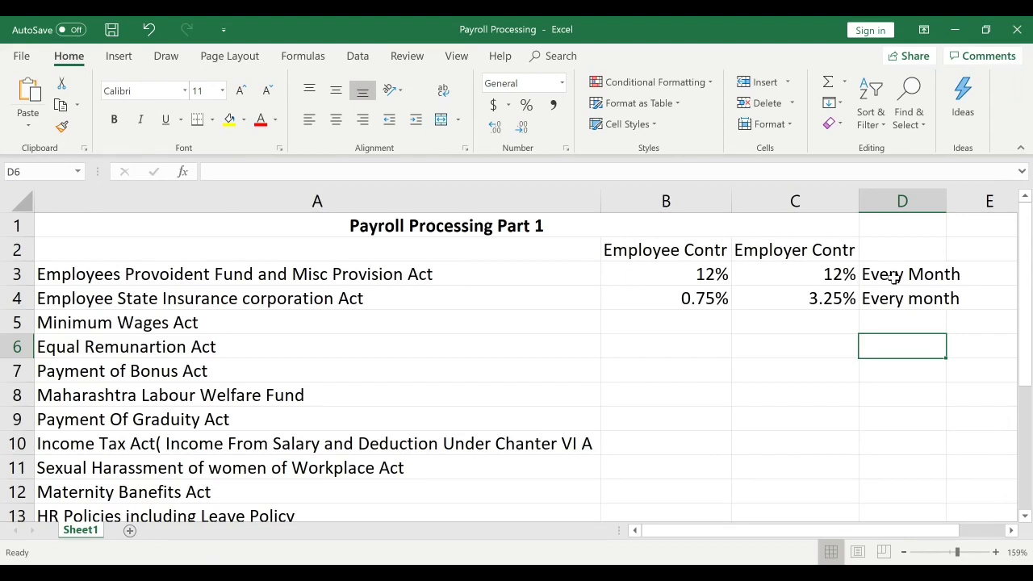
{"action": "key", "text": "Left"}
{"action": "key", "text": "Left"}
{"action": "key", "text": "Left"}
{"action": "key", "text": "Down"}
{"action": "key", "text": "Right"}
{"action": "key", "text": "Right"}
{"action": "key", "text": "Right"}
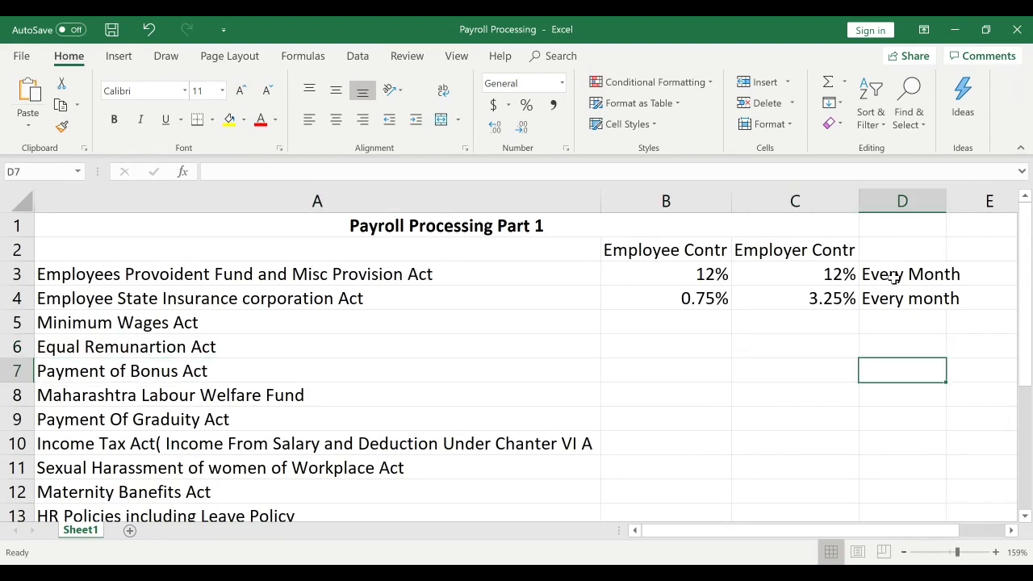
{"action": "type", "text": "Eve"}
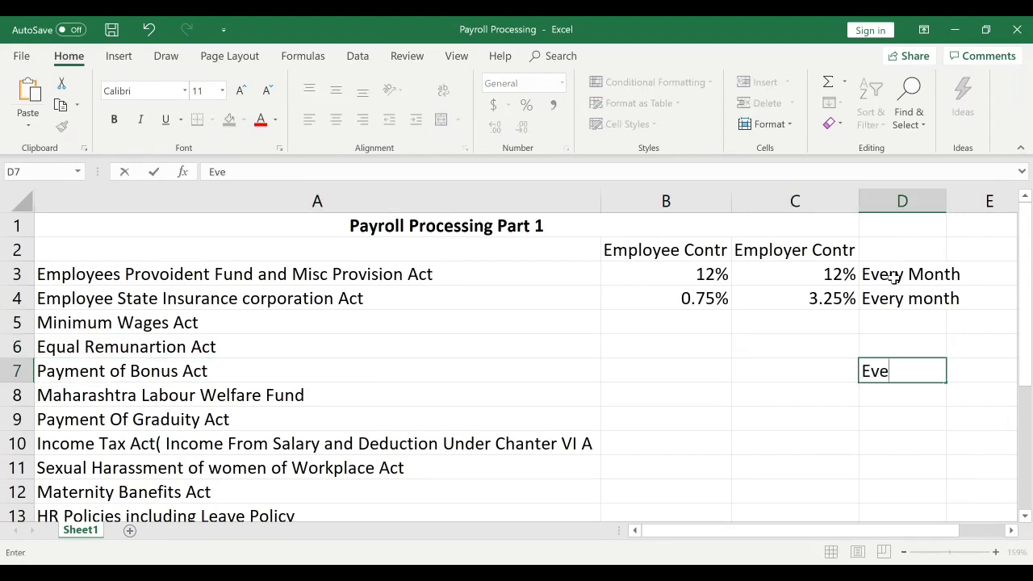
{"action": "type", "text": "ry Year"}
{"action": "key", "text": "Return"}
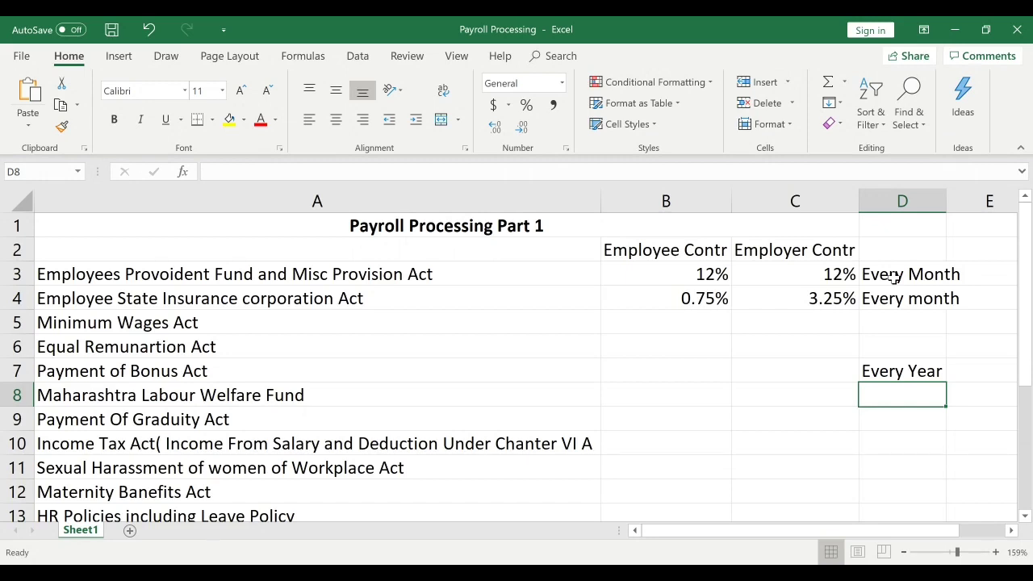
Set the Maharashtra Labour Welfare Fund frequency in D8 to Every 6 Month.
{"action": "key", "text": "Home"}
{"action": "key", "text": "Right"}
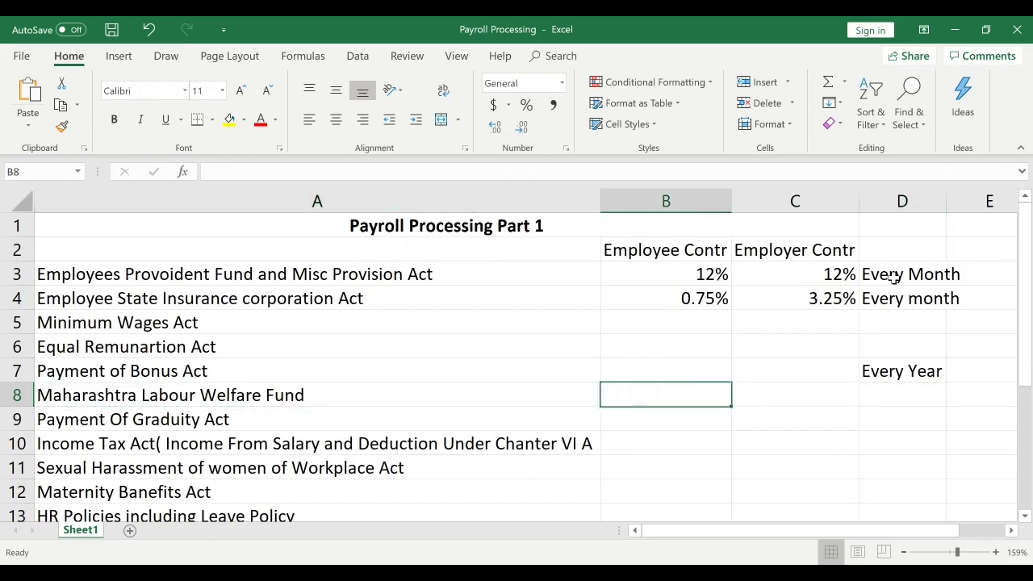
{"action": "key", "text": "Right"}
{"action": "key", "text": "Right"}
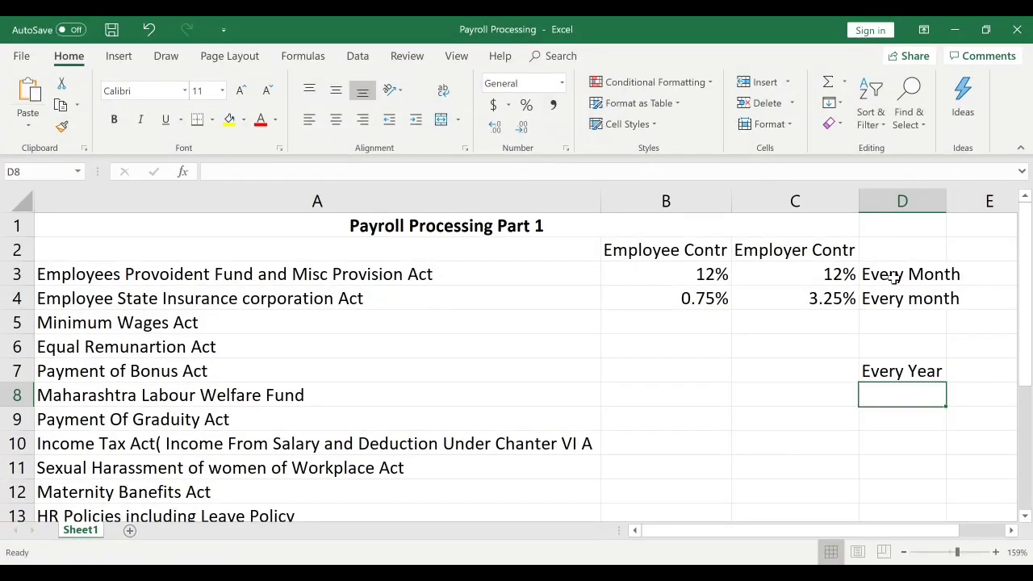
{"action": "key", "text": "Left"}
{"action": "key", "text": "Left"}
{"action": "key", "text": "Left"}
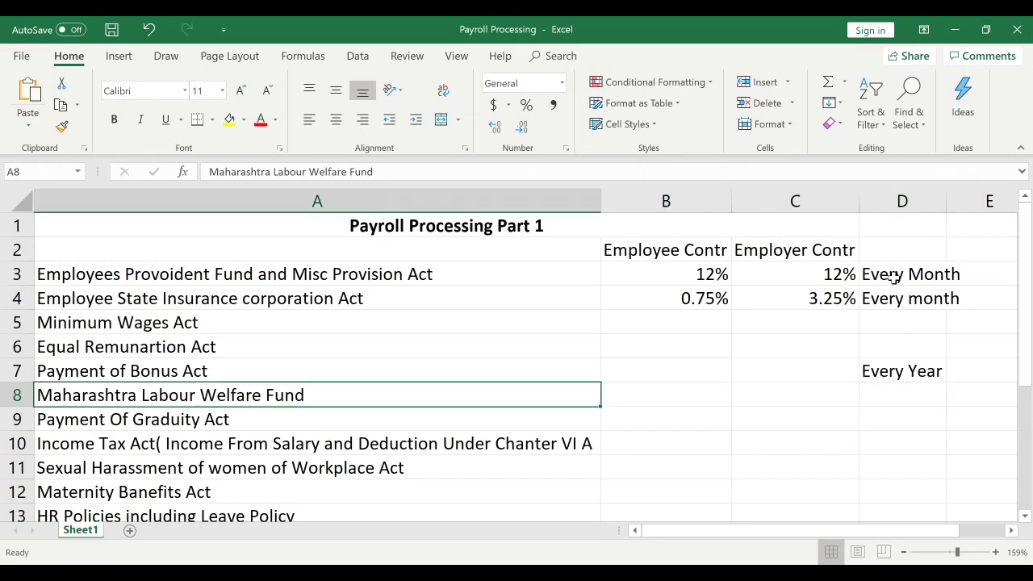
{"action": "key", "text": "Right"}
{"action": "key", "text": "Left"}
{"action": "key", "text": "Right"}
{"action": "key", "text": "Right"}
{"action": "key", "text": "Right"}
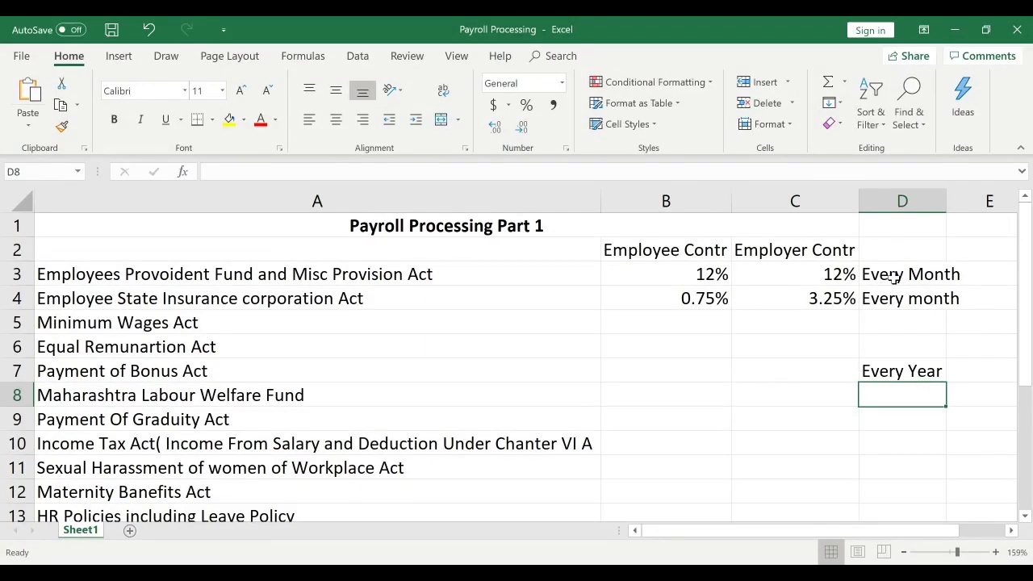
{"action": "type", "text": "Every"}
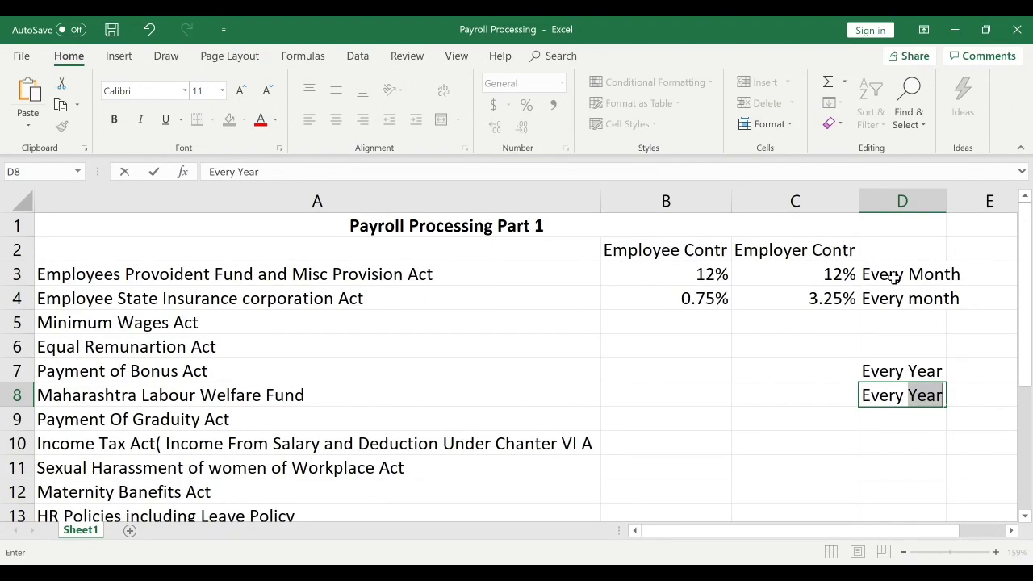
{"action": "key", "text": "BackSpace"}
{"action": "type", "text": "^"}
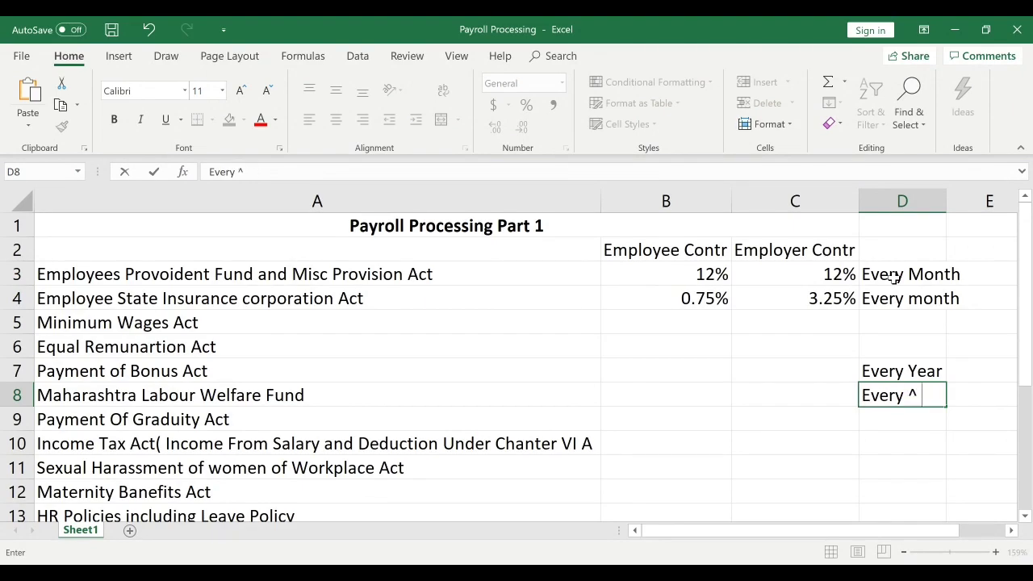
{"action": "key", "text": "BackSpace"}
{"action": "type", "text": "6 Month"}
{"action": "key", "text": "Return"}
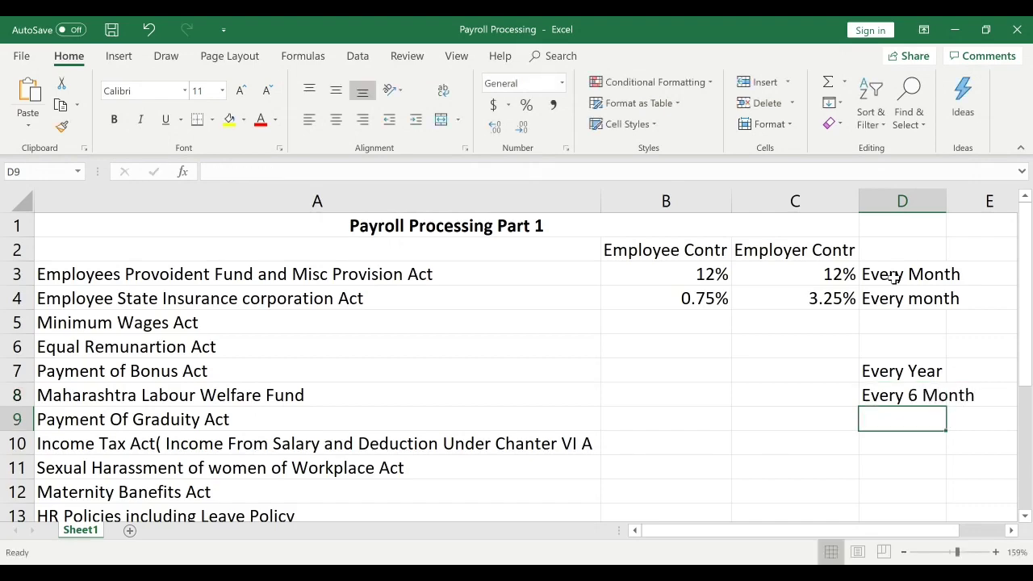
{"action": "key", "text": "Up"}
{"action": "key", "text": "Right"}
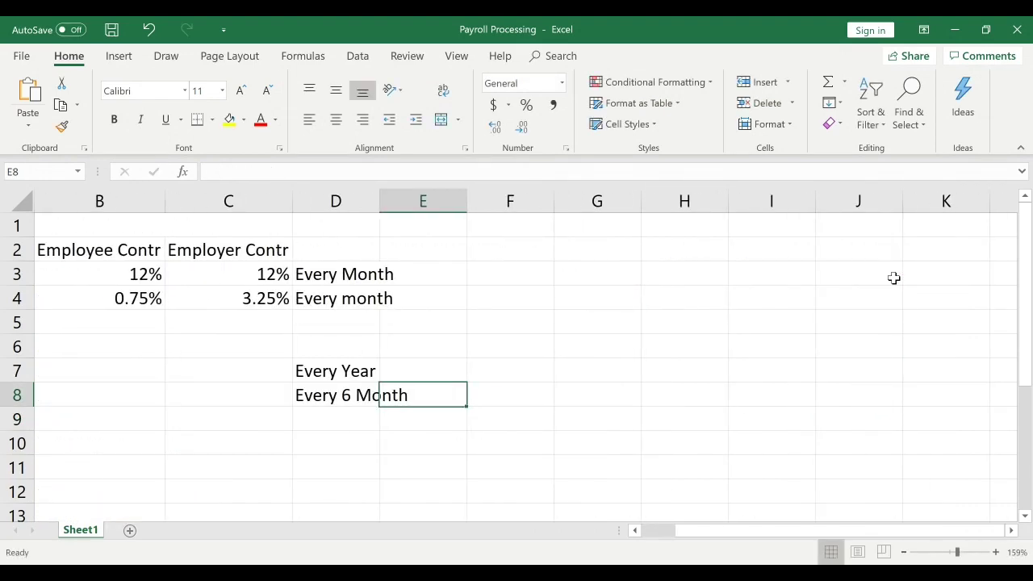
{"action": "key", "text": "Left"}
{"action": "key", "text": "Left"}
{"action": "key", "text": "Left"}
{"action": "key", "text": "Left"}
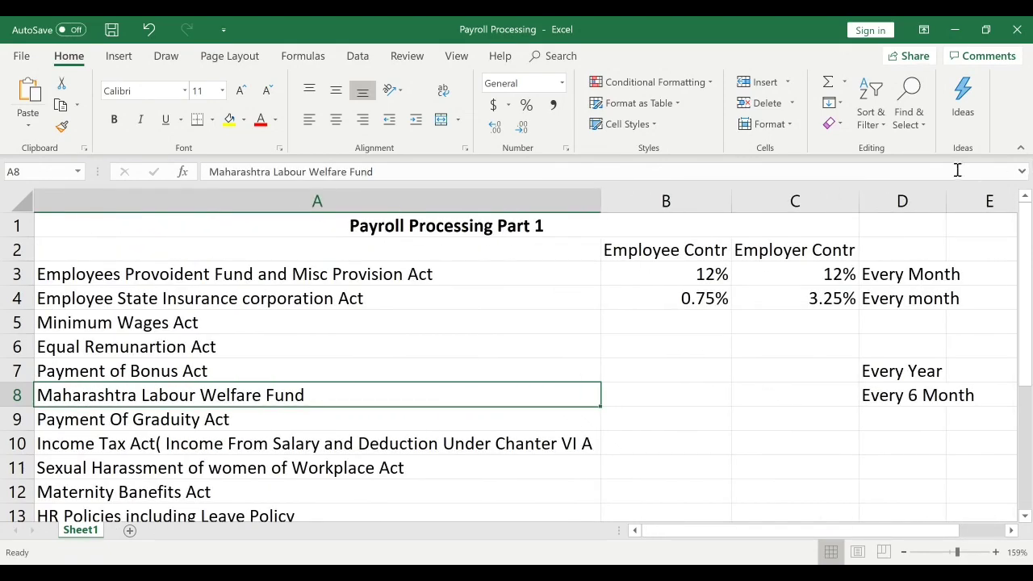
Autofit column D so Every Year and Every 6 Month display fully.
{"action": "left_click_drag", "start_coordinate": [948, 197], "coordinate": [947, 196]}
{"action": "double_click", "coordinate": [947, 197]}
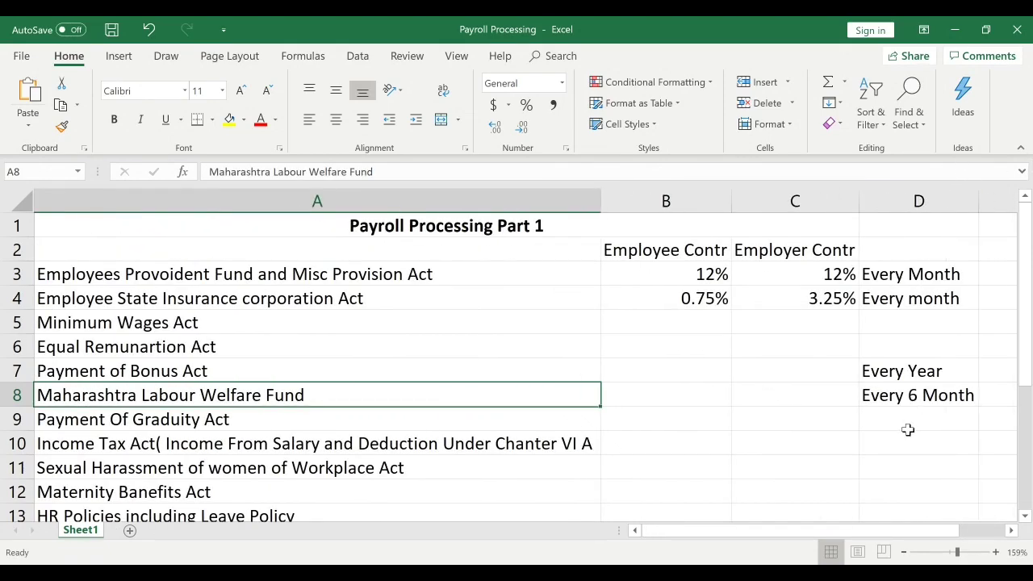
{"action": "left_click", "coordinate": [910, 378]}
{"action": "left_click", "coordinate": [911, 395]}
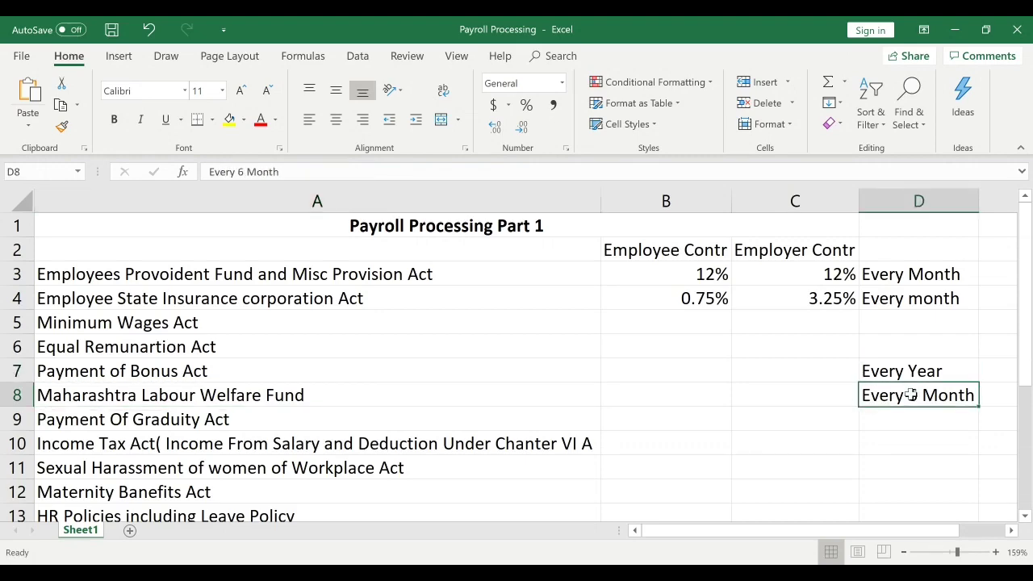
Enter 12 (B8) and 36 (C8) as the Welfare Fund employee and employer contributions.
{"action": "left_click", "coordinate": [663, 392]}
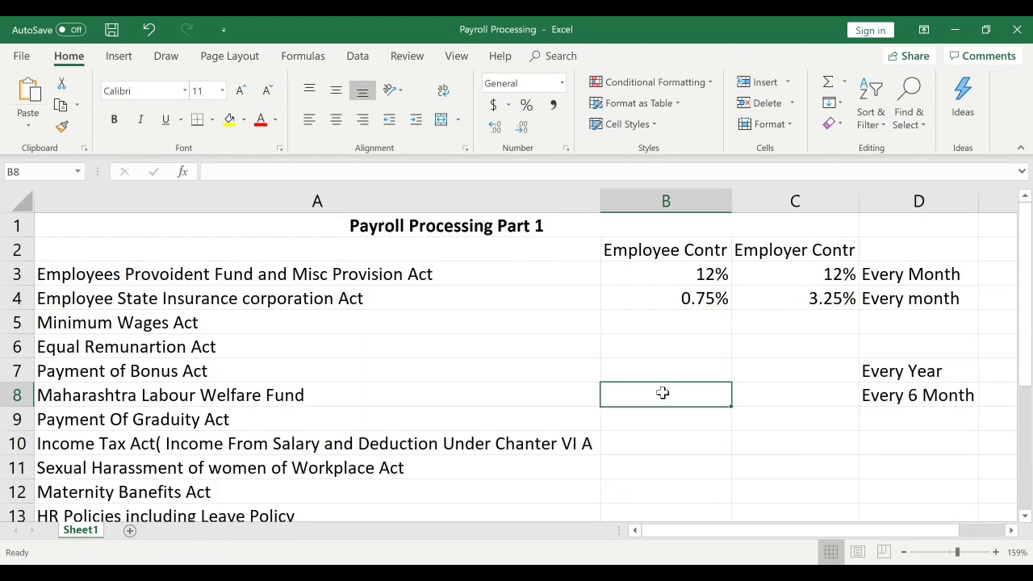
{"action": "type", "text": "12"}
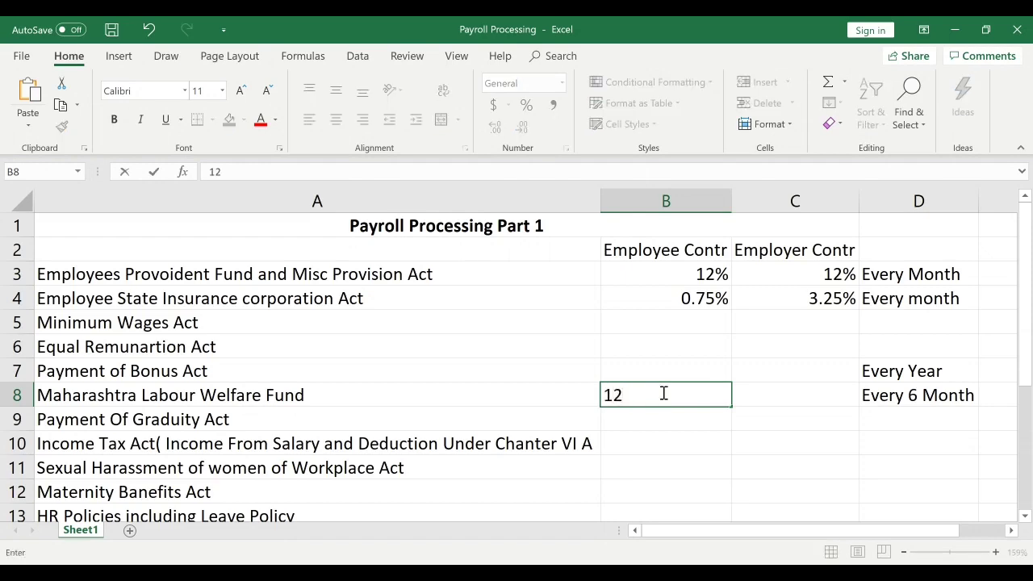
{"action": "key", "text": "Tab"}
{"action": "type", "text": "36"}
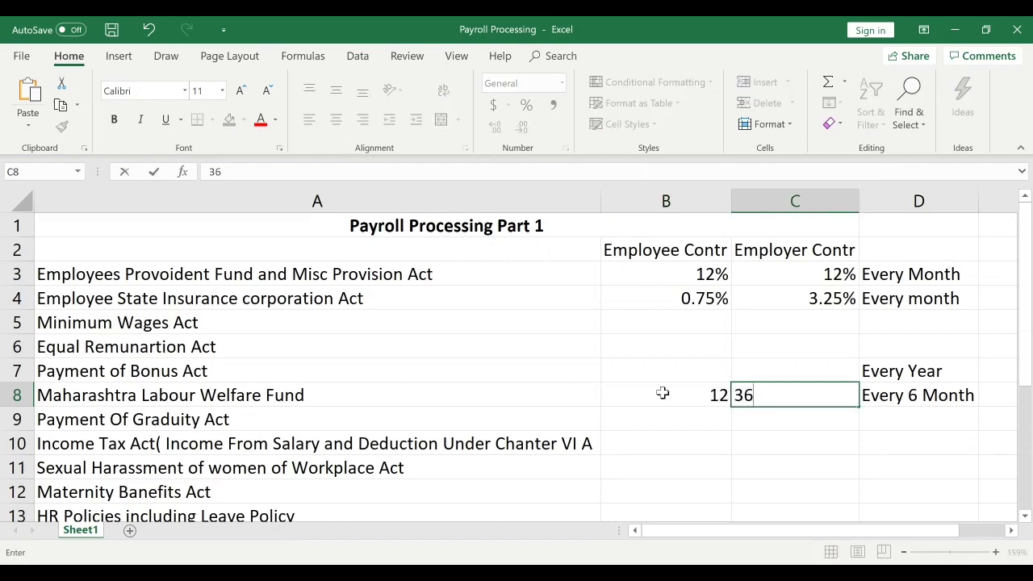
{"action": "key", "text": "Return"}
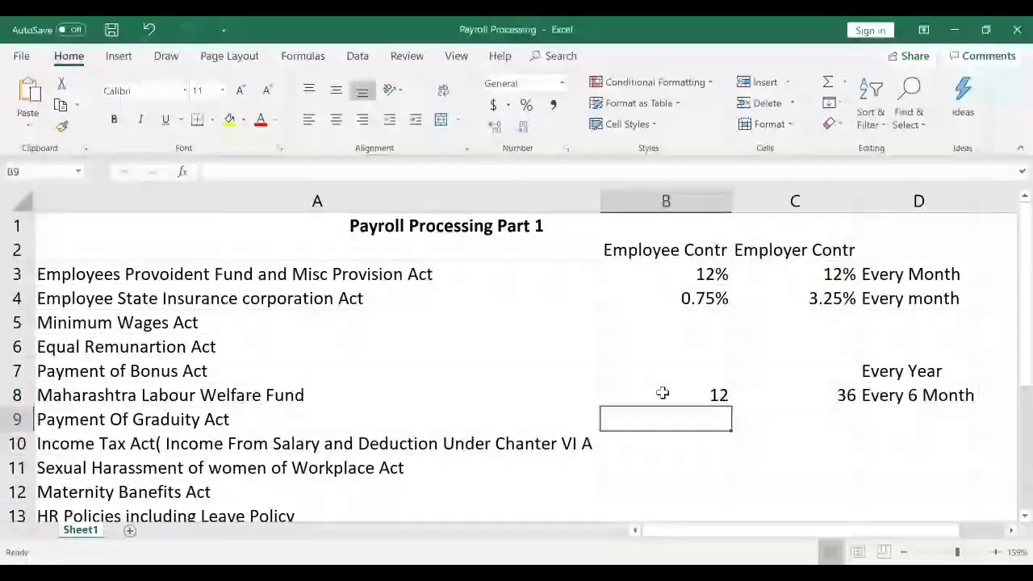
{"action": "left_click_drag", "start_coordinate": [660, 394], "coordinate": [808, 398]}
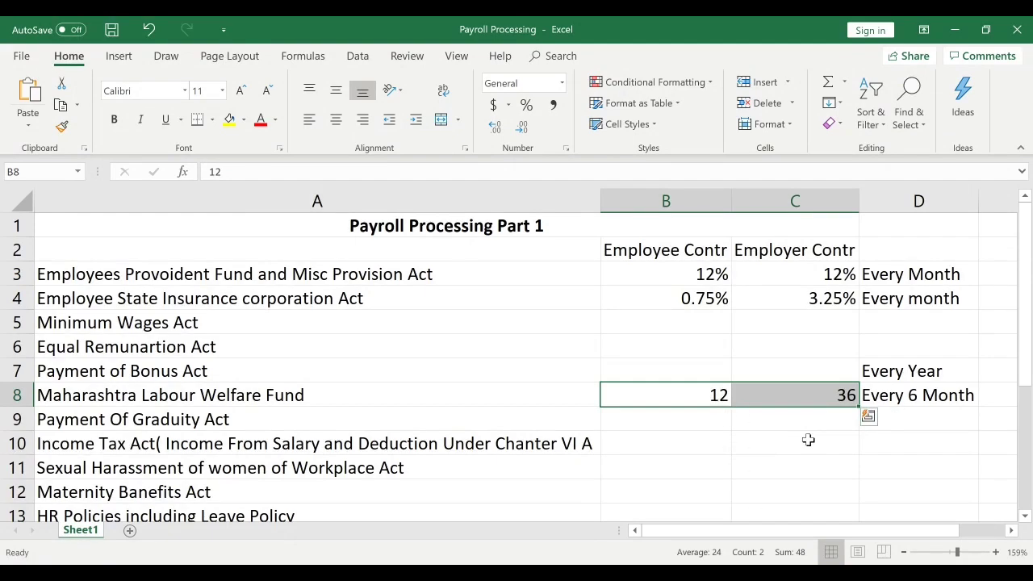
{"action": "left_click", "coordinate": [623, 396]}
Select the whole Payment Of Graduity Act row, row 9.
{"action": "left_click", "coordinate": [507, 403]}
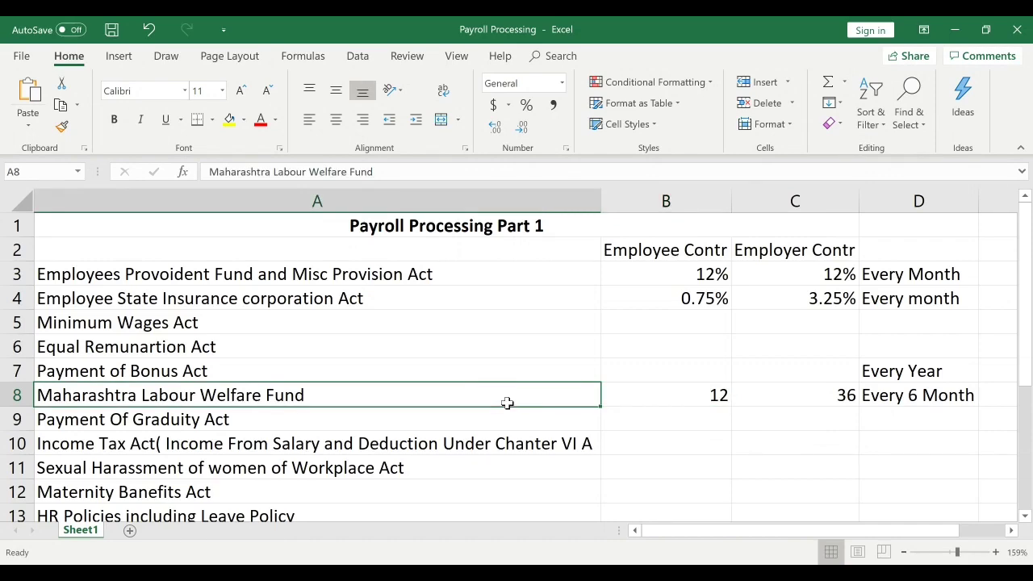
{"action": "left_click", "coordinate": [436, 428]}
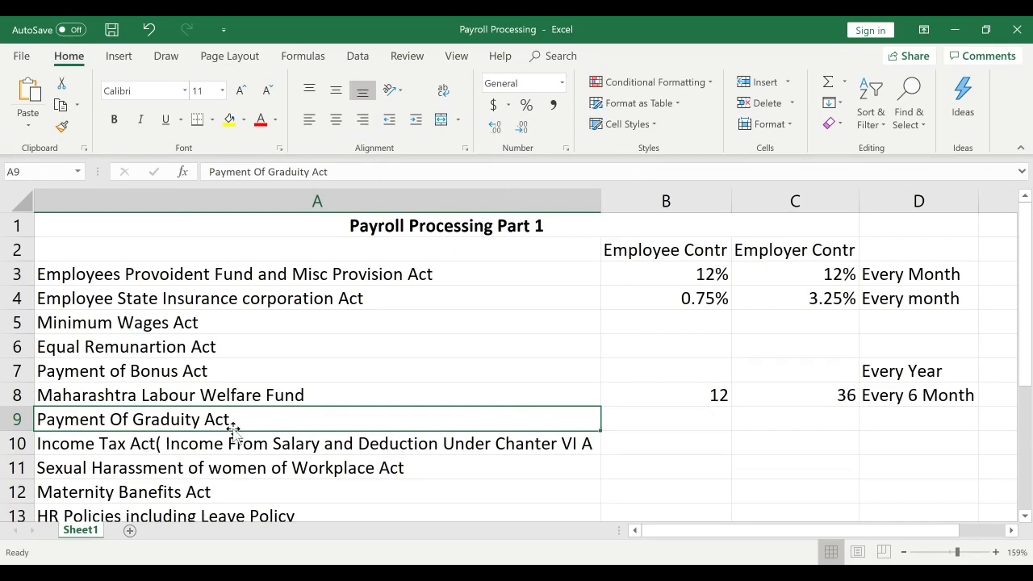
{"action": "left_click", "coordinate": [300, 448]}
{"action": "left_click", "coordinate": [338, 419]}
{"action": "key", "text": "shift+space"}
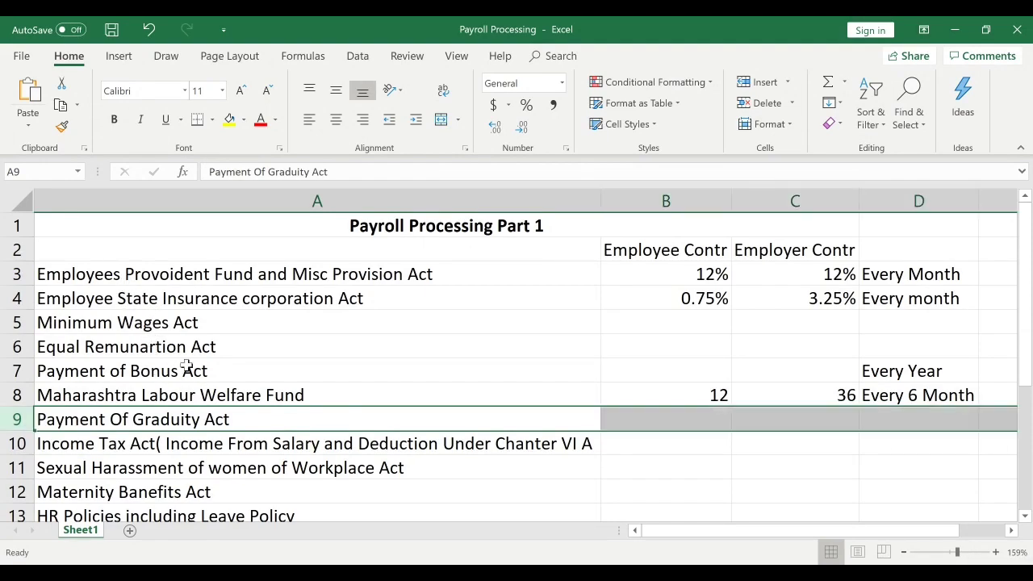
Insert a blank row 9 above the Payment Of Graduity Act.
{"action": "right_click", "coordinate": [15, 421]}
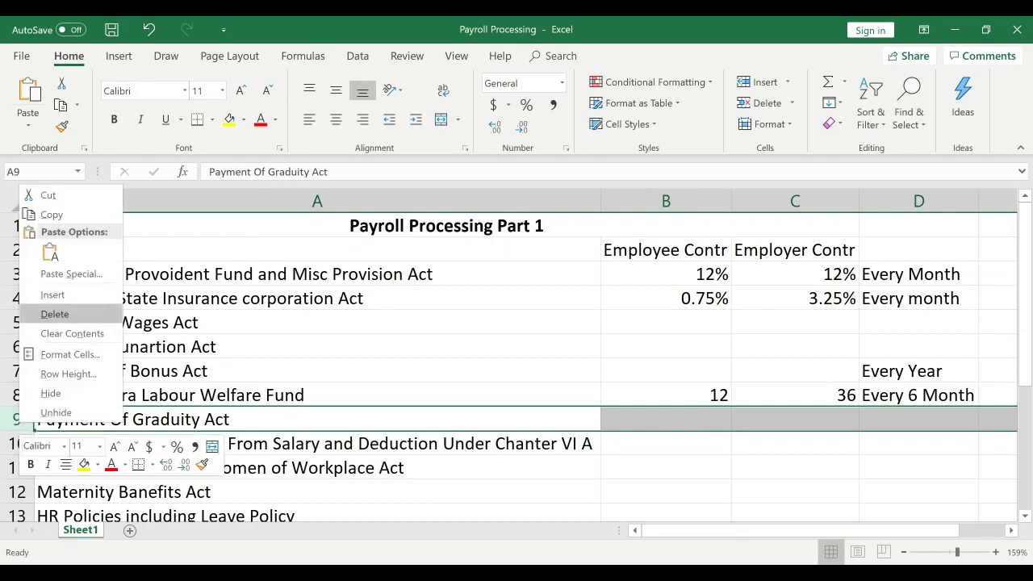
{"action": "left_click", "coordinate": [67, 296]}
{"action": "left_click", "coordinate": [114, 413]}
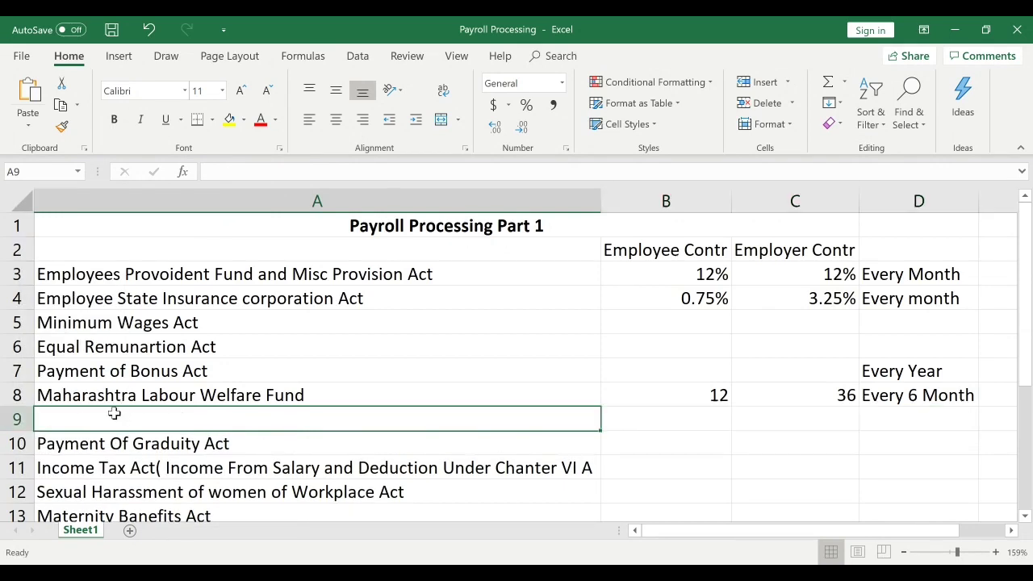
Label A9 'Professional Tax' and enter 0 as its employer contribution in C9.
{"action": "type", "text": "Profe"}
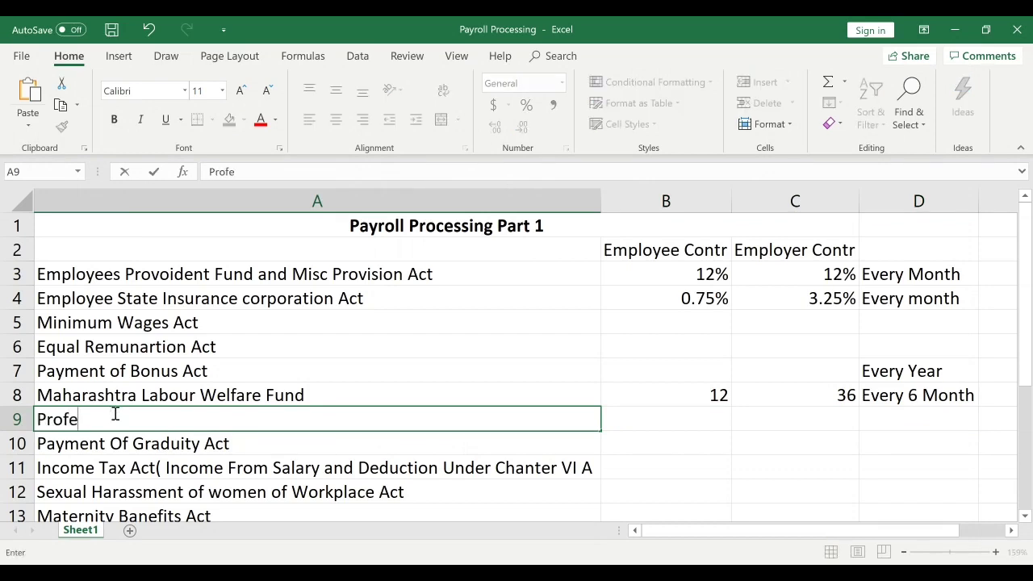
{"action": "type", "text": "ssional T"}
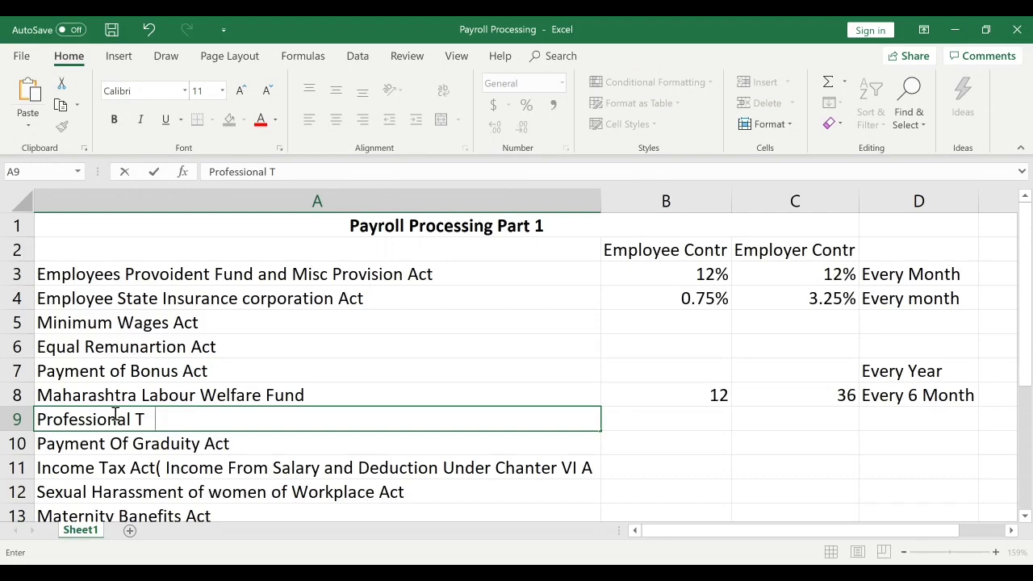
{"action": "type", "text": "Ax"}
{"action": "key", "text": "BackSpace"}
{"action": "key", "text": "BackSpace"}
{"action": "type", "text": "ax"}
{"action": "key", "text": "Tab"}
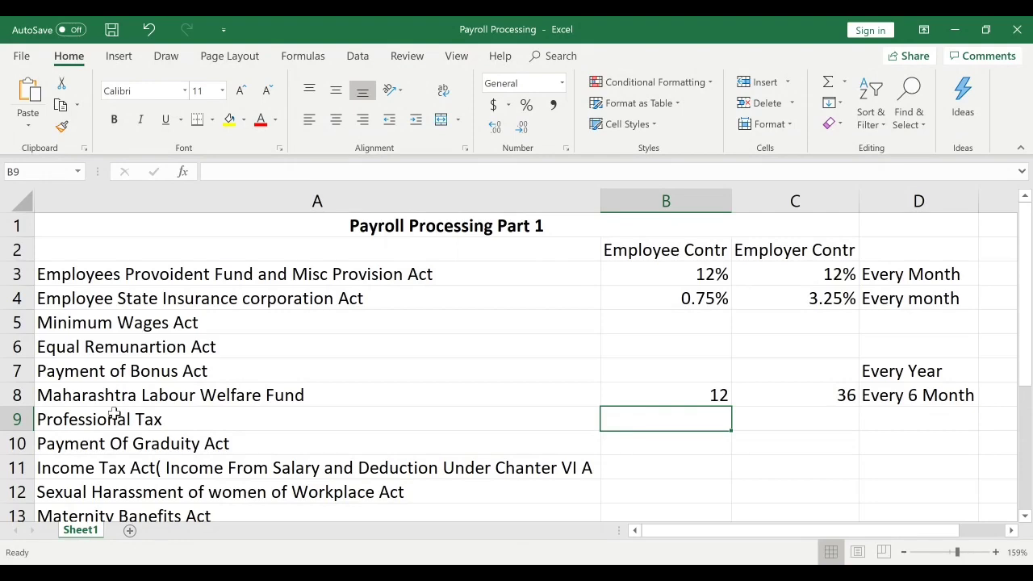
{"action": "key", "text": "Tab"}
{"action": "type", "text": "0"}
{"action": "key", "text": "Left"}
Enter 2500 as the Professional Tax amount in B9, then replace it with 175.
{"action": "type", "text": "2500"}
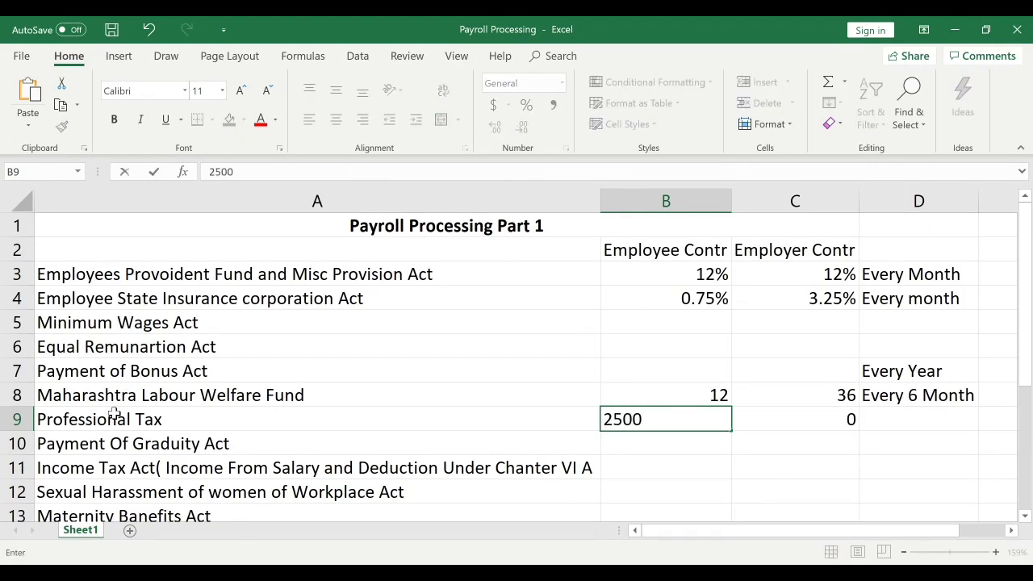
{"action": "key", "text": "Return"}
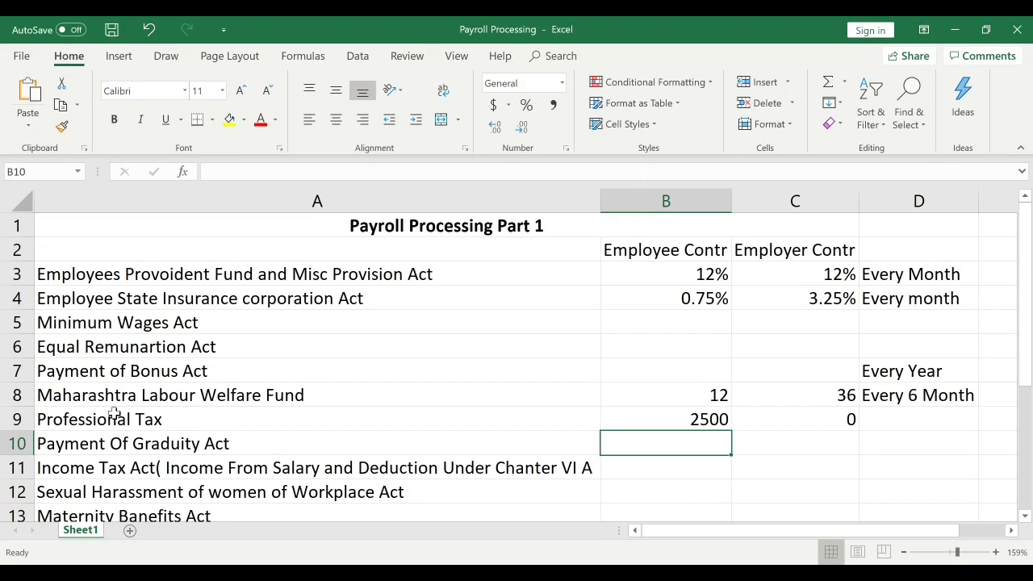
{"action": "key", "text": "Up"}
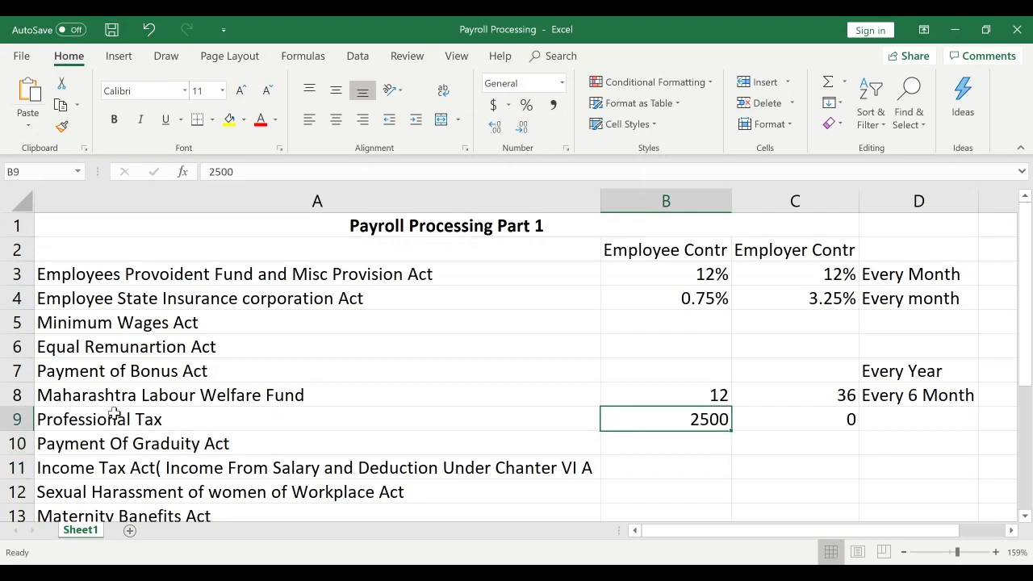
{"action": "key", "text": "BackSpace"}
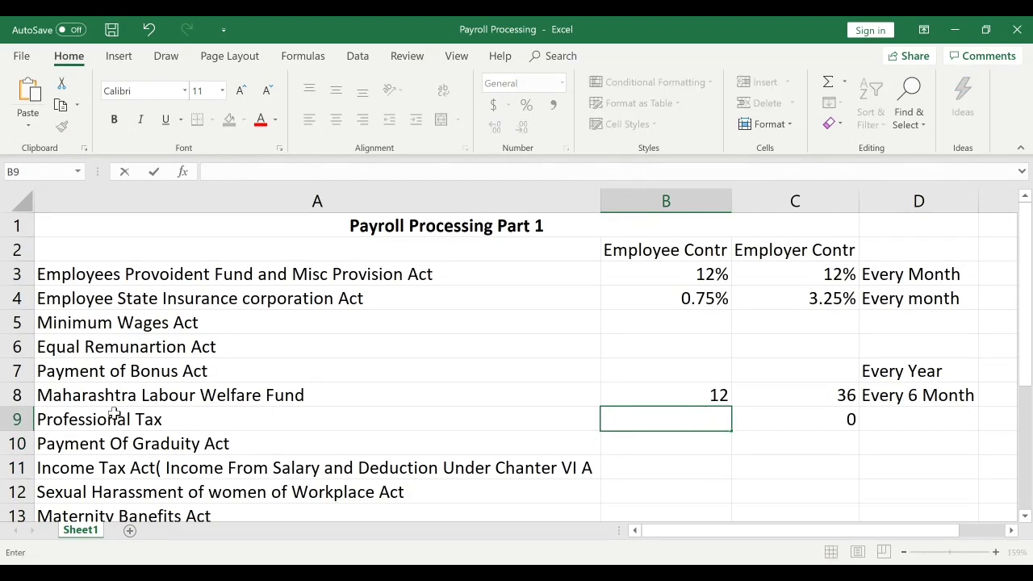
{"action": "type", "text": "175"}
{"action": "key", "text": "Return"}
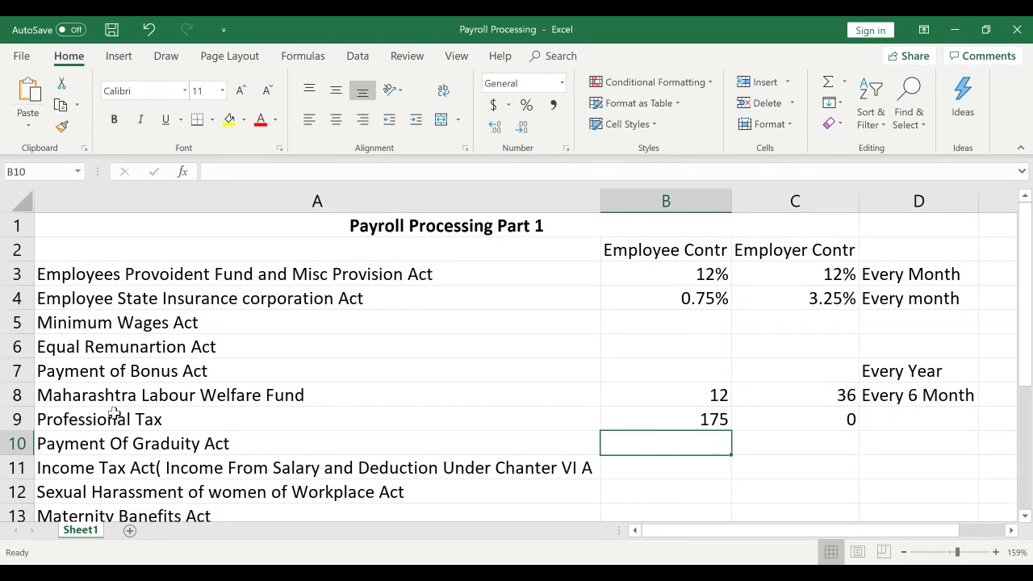
Review the Professional Tax row and change the B9 amount to 200.
{"action": "left_click", "coordinate": [115, 414]}
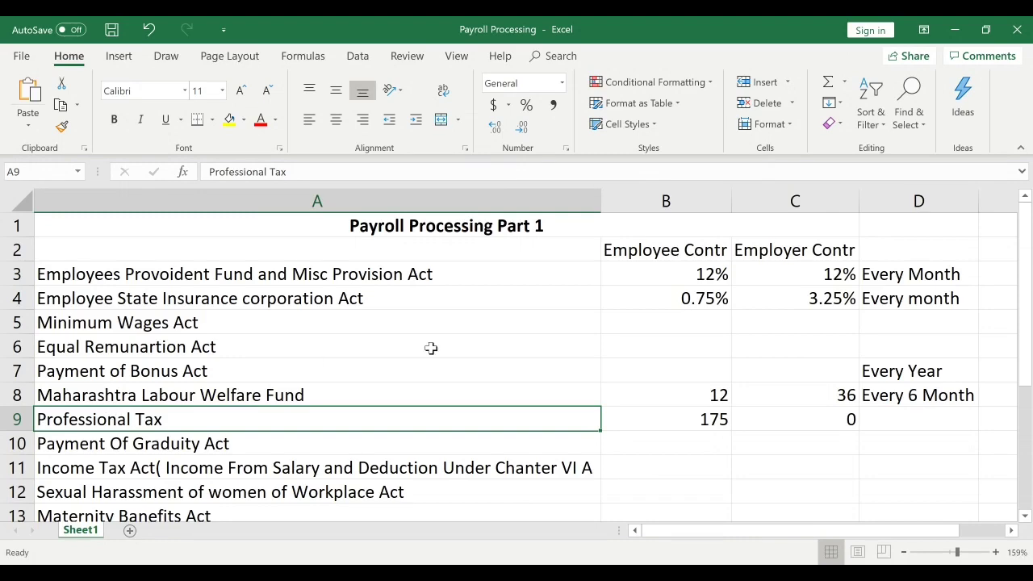
{"action": "left_click", "coordinate": [657, 414]}
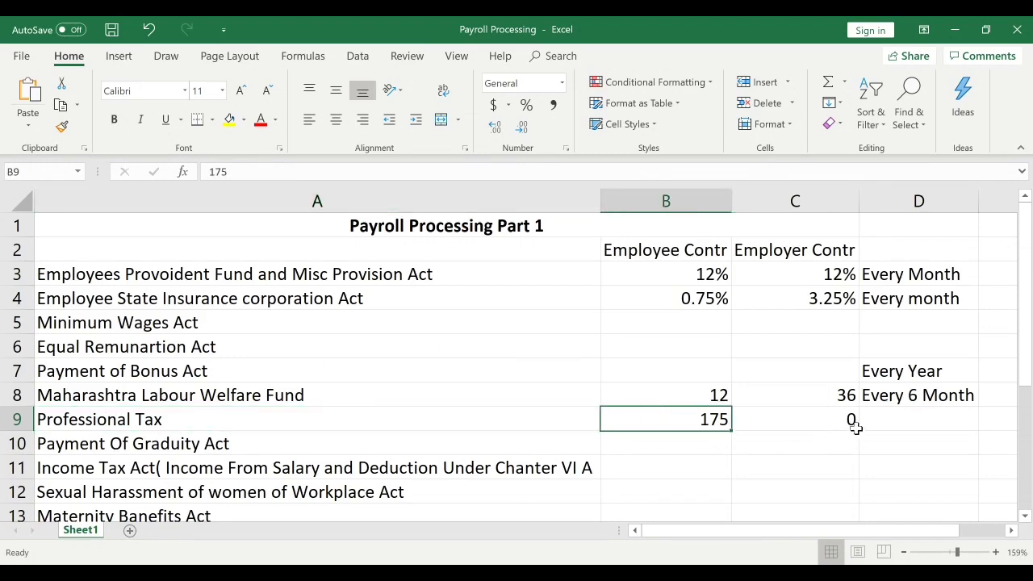
{"action": "left_click", "coordinate": [853, 420]}
{"action": "left_click", "coordinate": [696, 418]}
{"action": "left_click", "coordinate": [537, 417]}
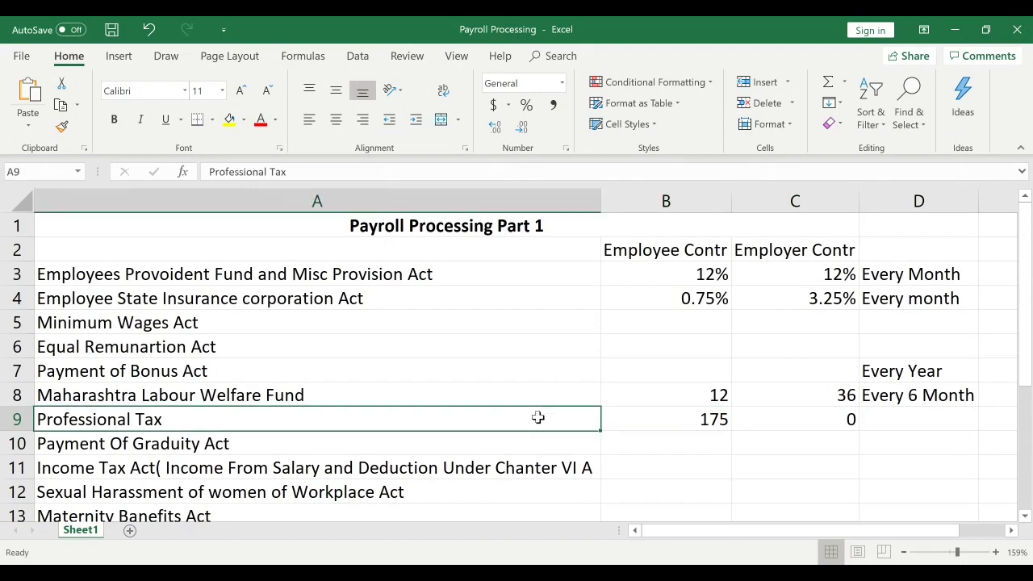
{"action": "left_click", "coordinate": [640, 421]}
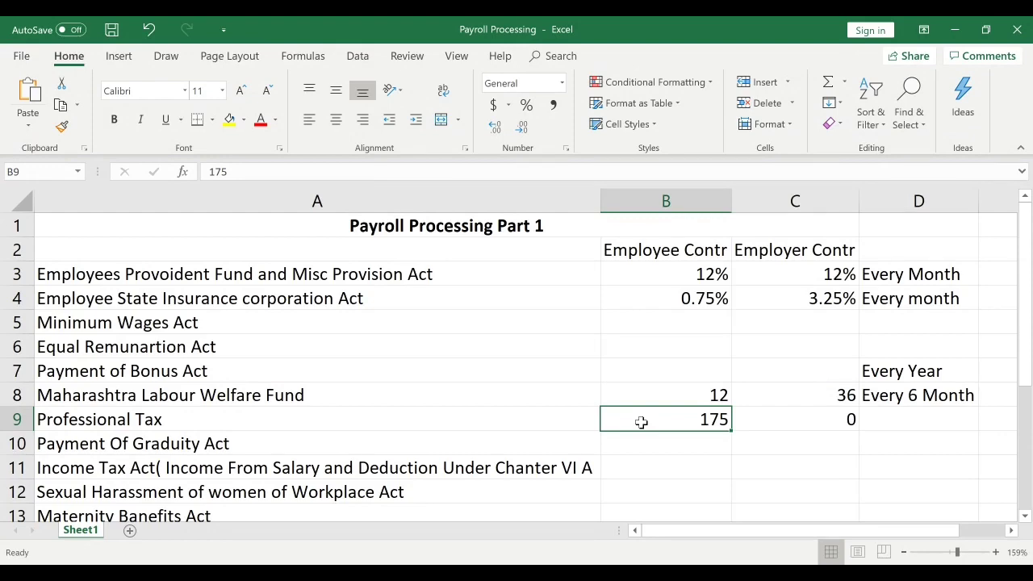
{"action": "type", "text": "200"}
{"action": "key", "text": "Return"}
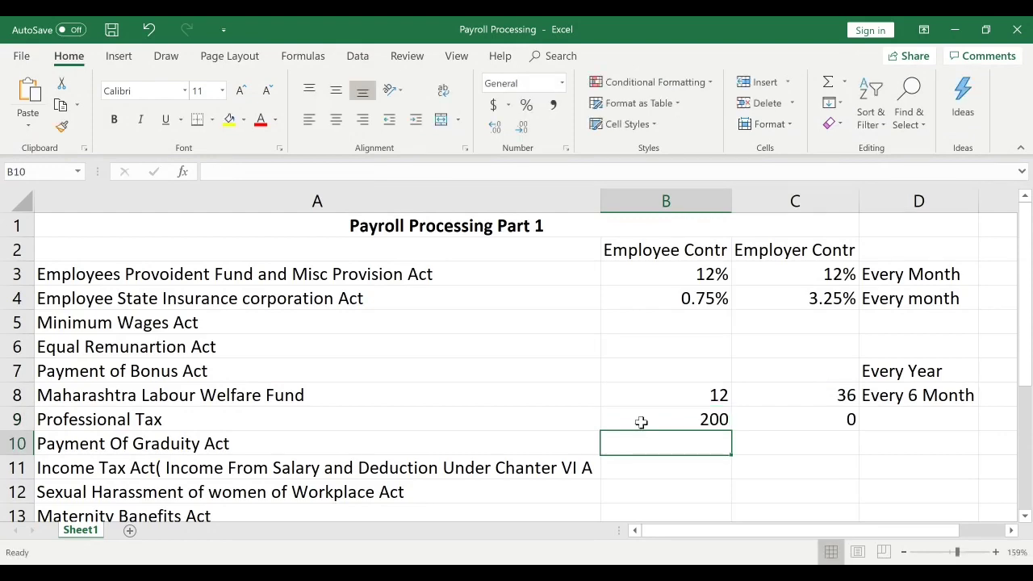
{"action": "left_click", "coordinate": [717, 419]}
Enter 2500 as the Professional Tax employee amount in B9.
{"action": "type", "text": "2"}
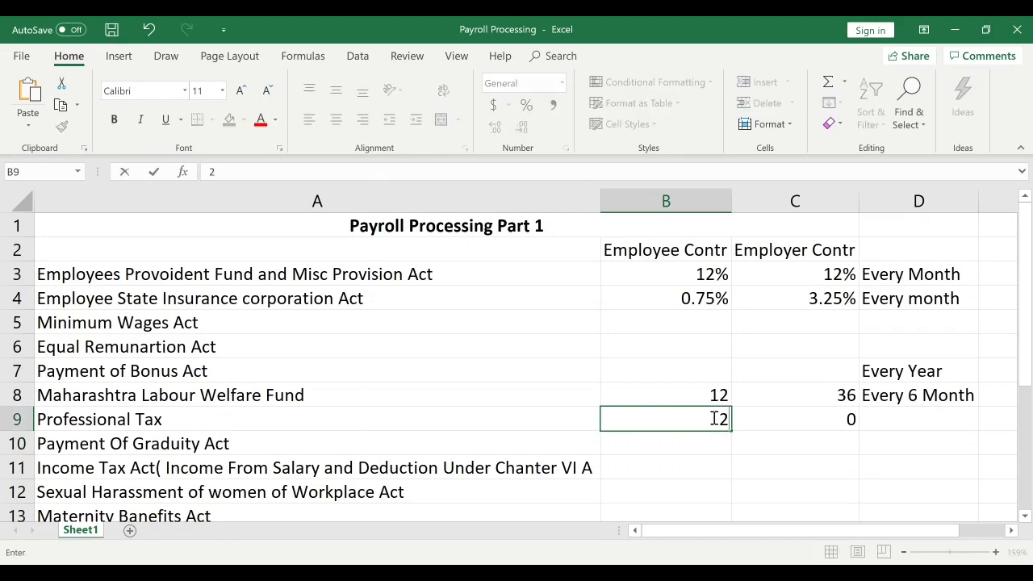
{"action": "type", "text": "500"}
{"action": "key", "text": "Return"}
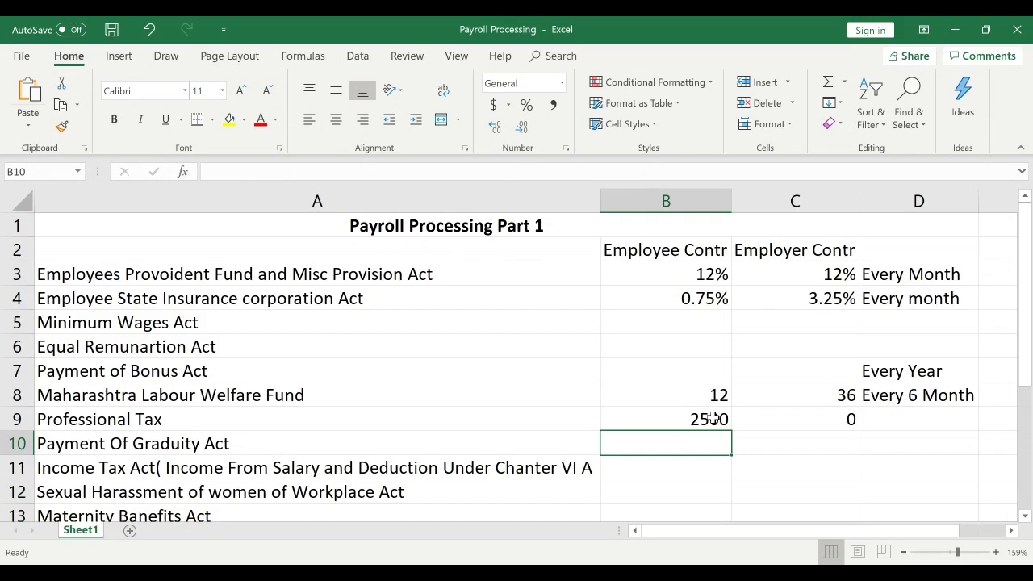
{"action": "left_click", "coordinate": [714, 417]}
Move among cells A9 to C10, ending on B10 beside the Payment Of Graduity Act label.
{"action": "key", "text": "Return"}
{"action": "key", "text": "Left"}
{"action": "key", "text": "Up"}
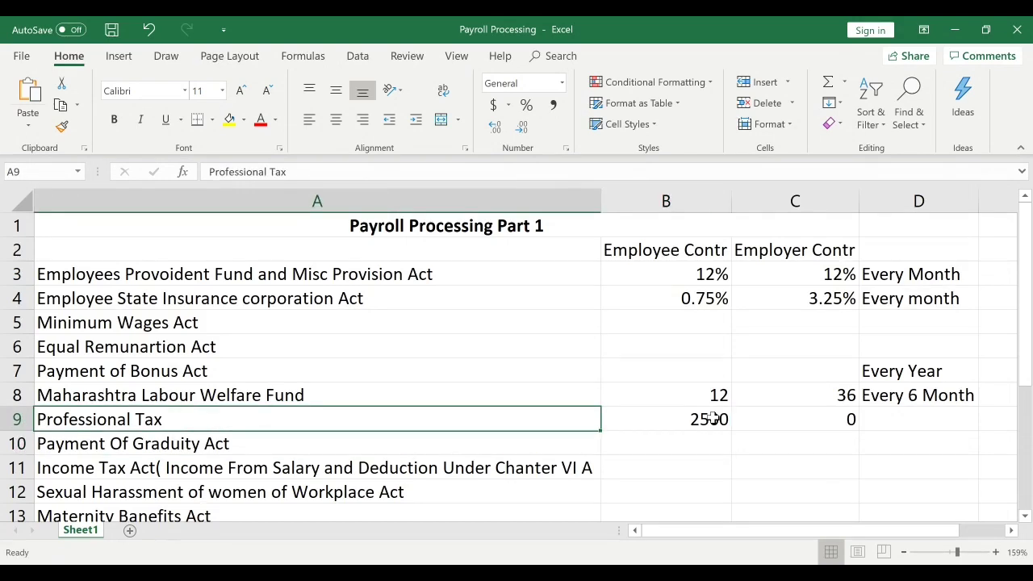
{"action": "key", "text": "Right"}
{"action": "key", "text": "Down"}
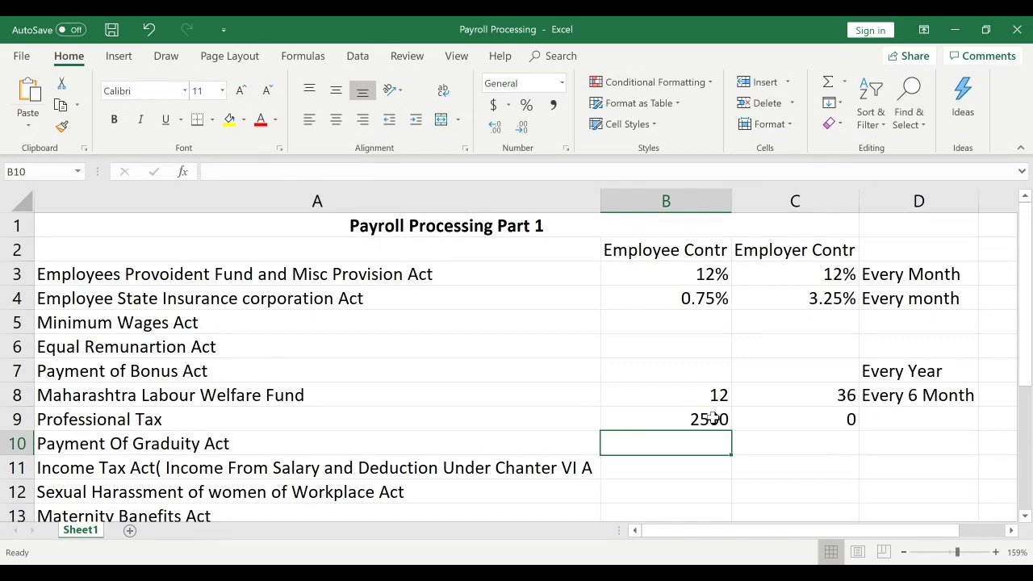
{"action": "key", "text": "Up"}
{"action": "key", "text": "Left"}
{"action": "key", "text": "Down"}
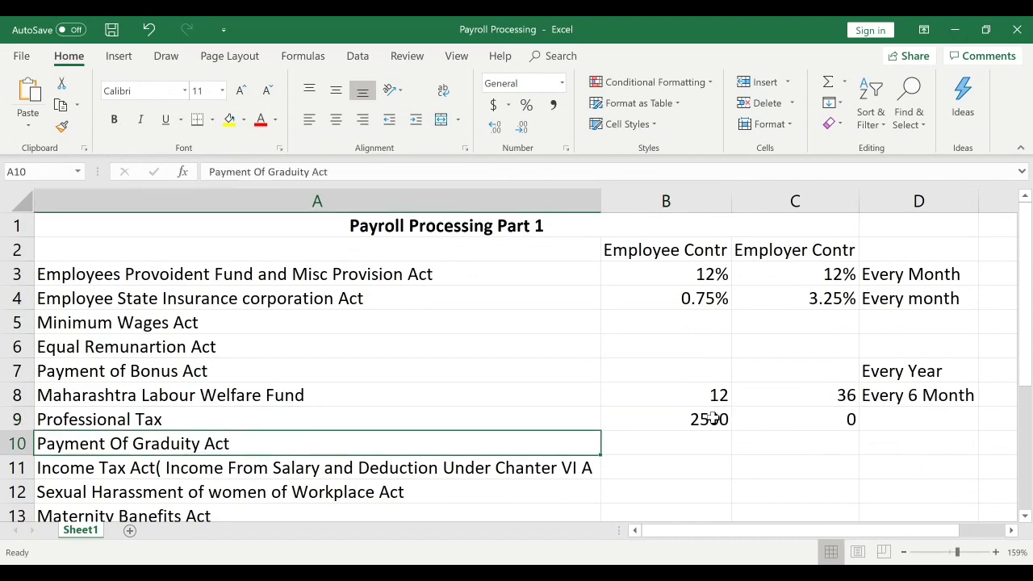
{"action": "key", "text": "Up"}
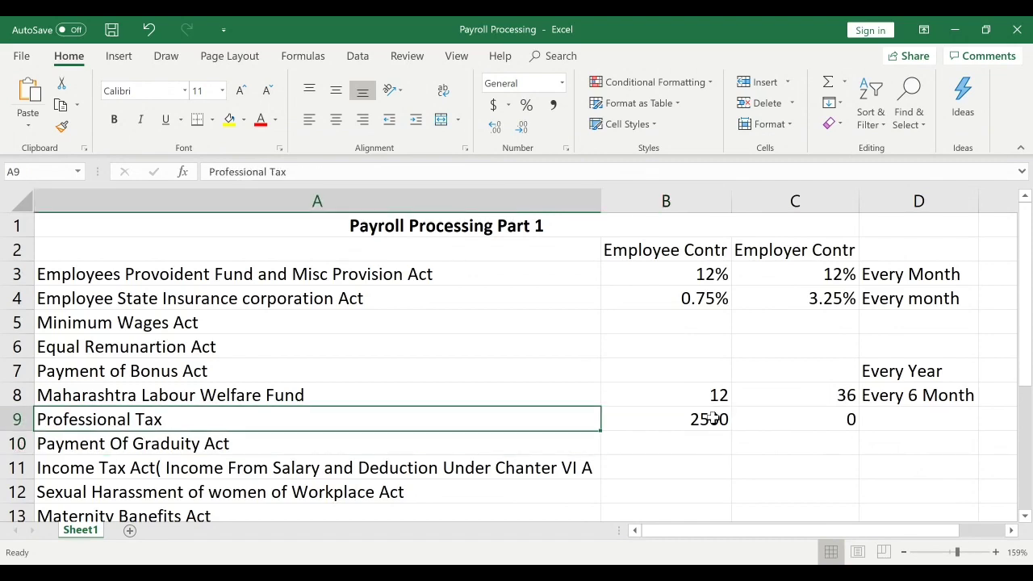
{"action": "key", "text": "Right"}
{"action": "key", "text": "Down"}
{"action": "key", "text": "Left"}
{"action": "key", "text": "Right"}
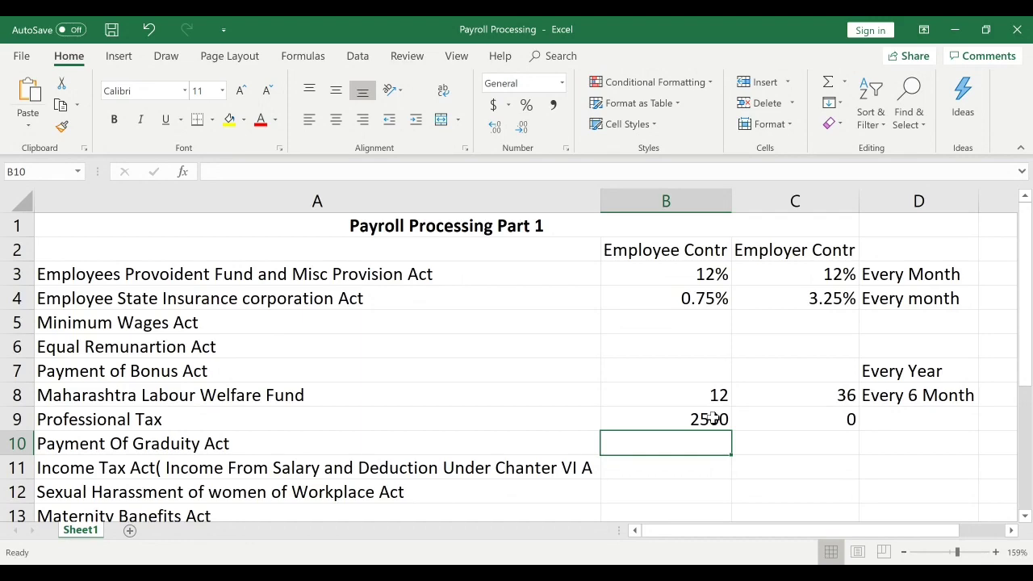
{"action": "key", "text": "Left"}
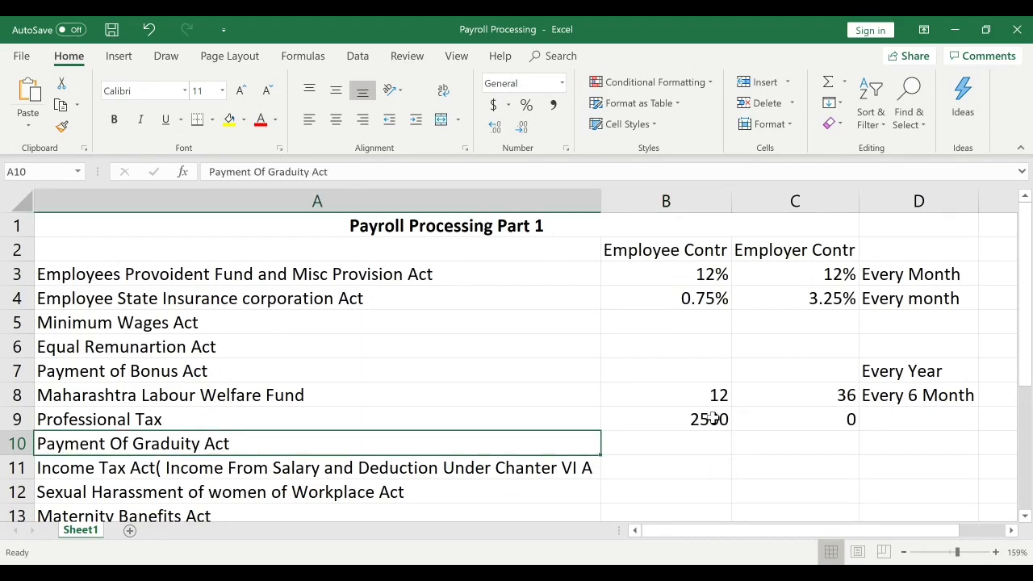
{"action": "key", "text": "Right"}
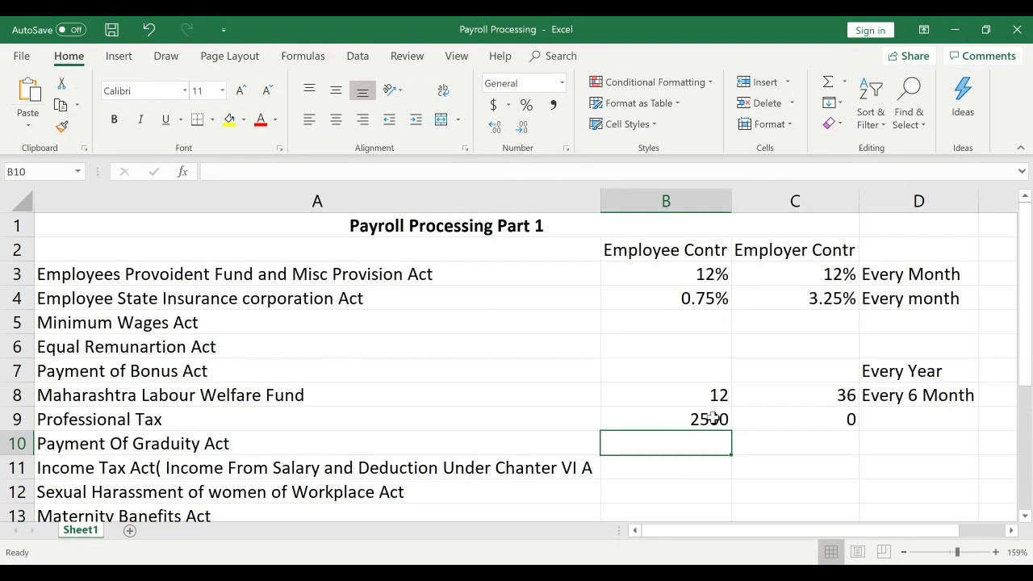
{"action": "key", "text": "Right"}
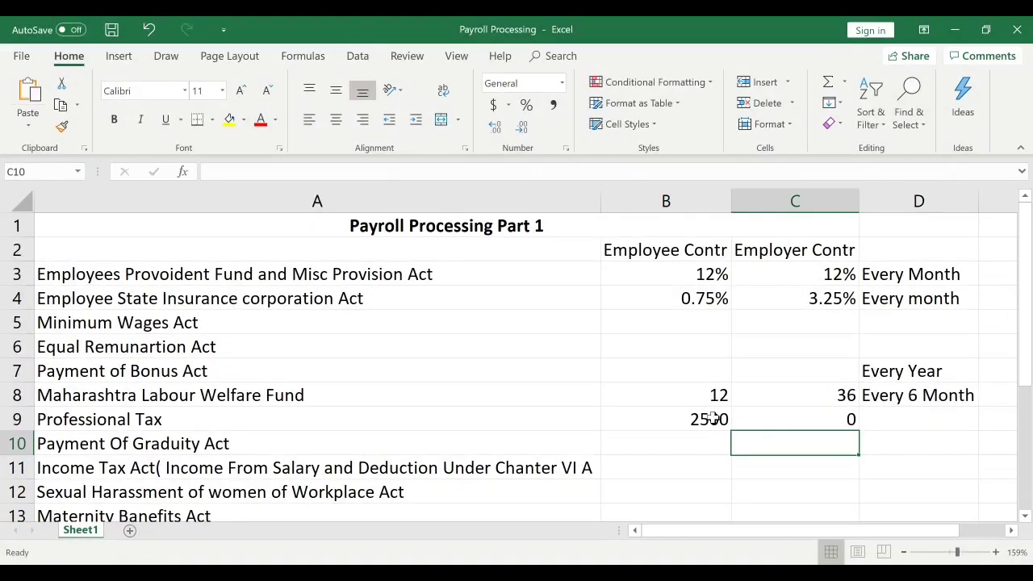
{"action": "key", "text": "Left"}
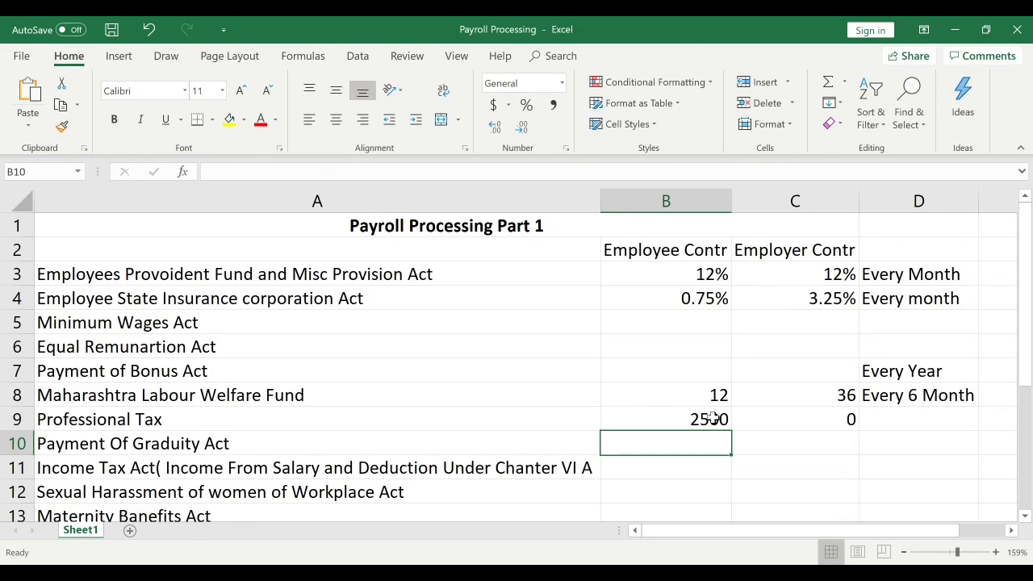
{"action": "key", "text": "Left"}
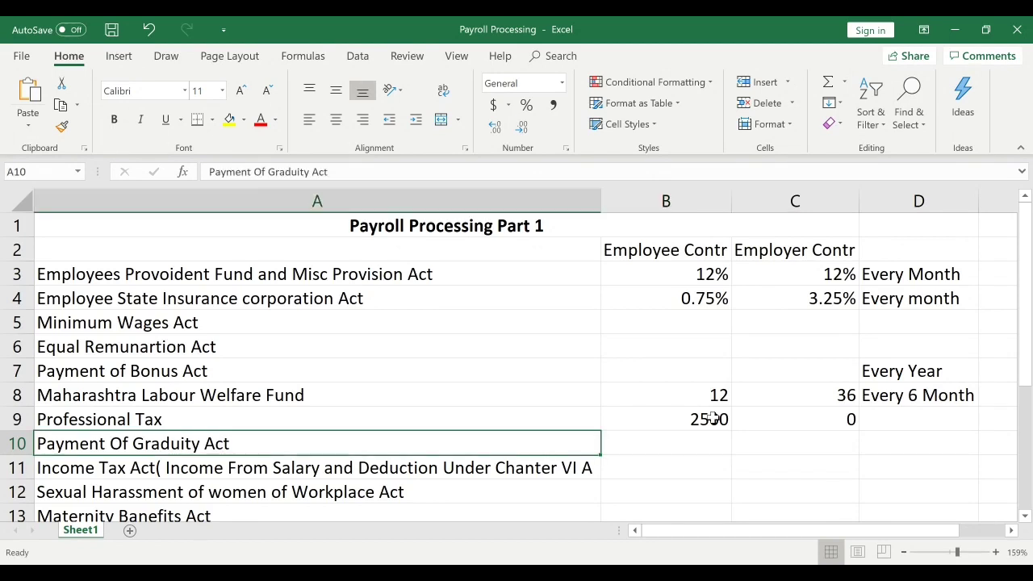
{"action": "key", "text": "Right"}
{"action": "key", "text": "Left"}
{"action": "key", "text": "Right"}
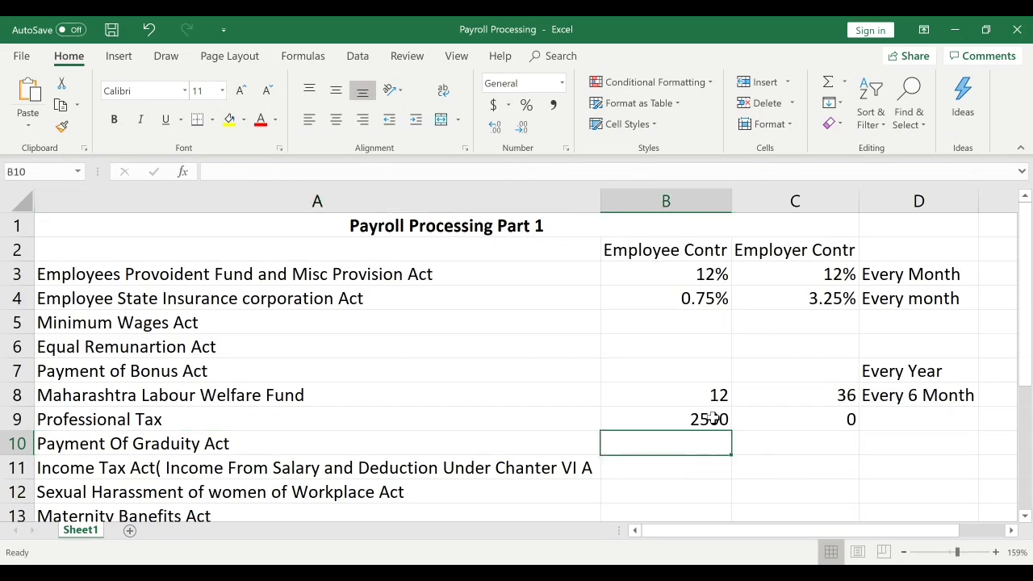
{"action": "key", "text": "Left"}
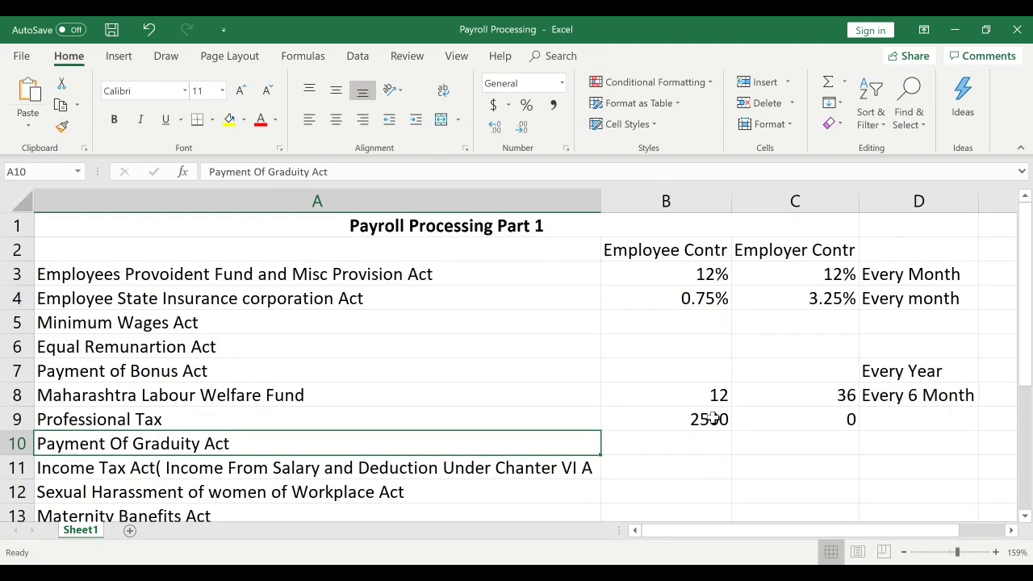
{"action": "key", "text": "Right"}
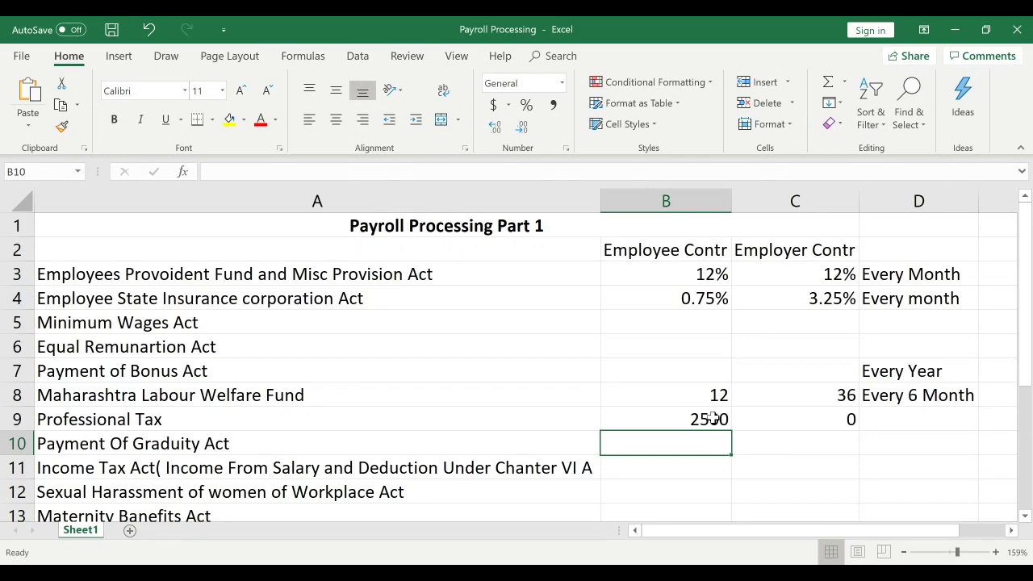
Enter '15.26*salary per month * no of years of services' in B10.
{"action": "type", "text": "15."}
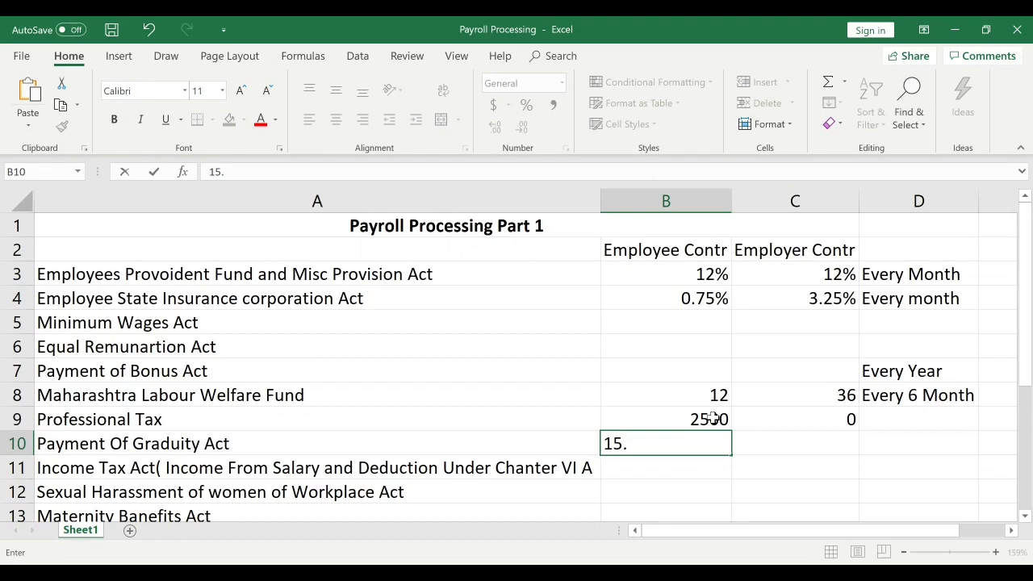
{"action": "type", "text": "26*salary"}
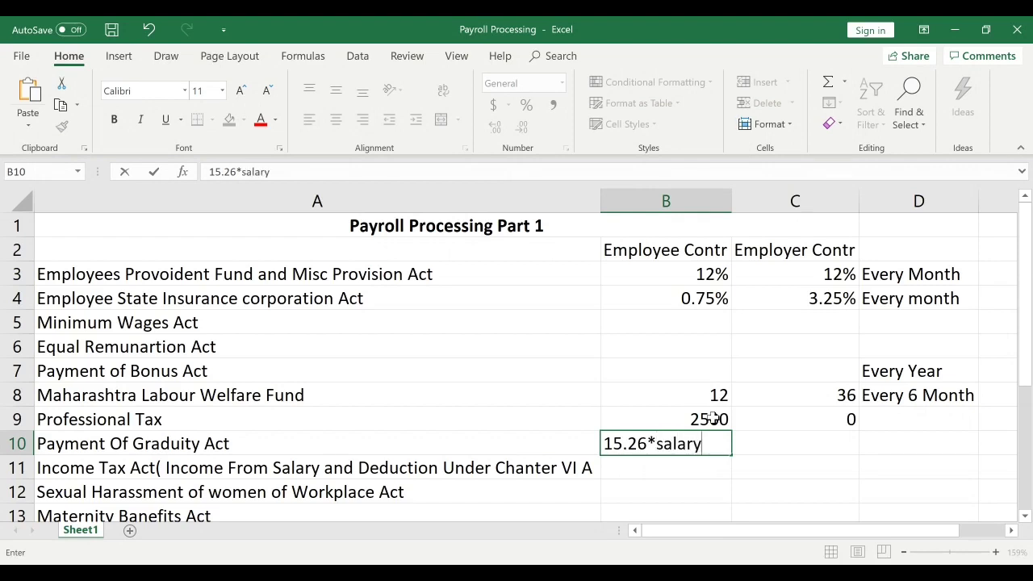
{"action": "type", "text": " per month"}
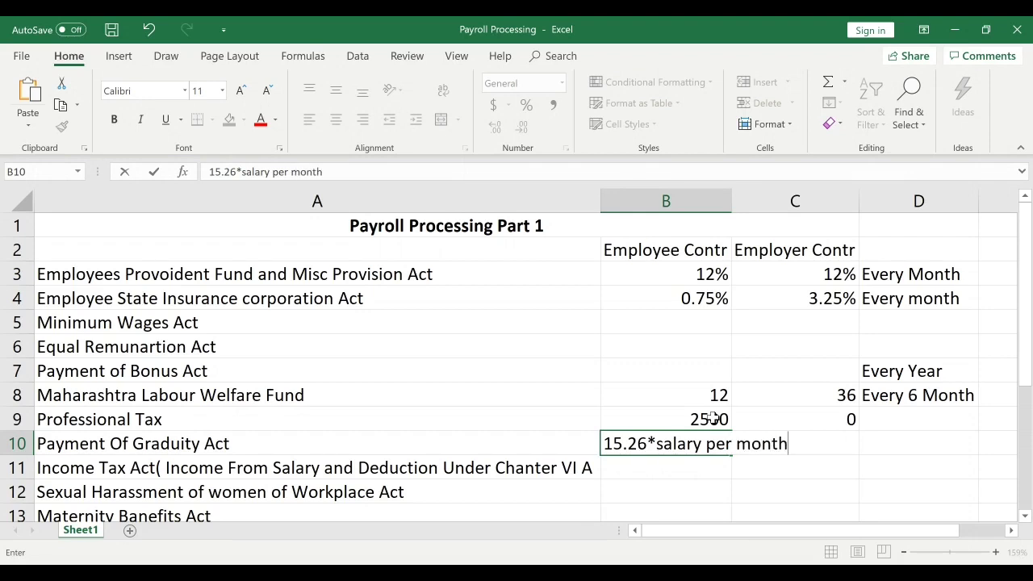
{"action": "type", "text": " * no of yea"}
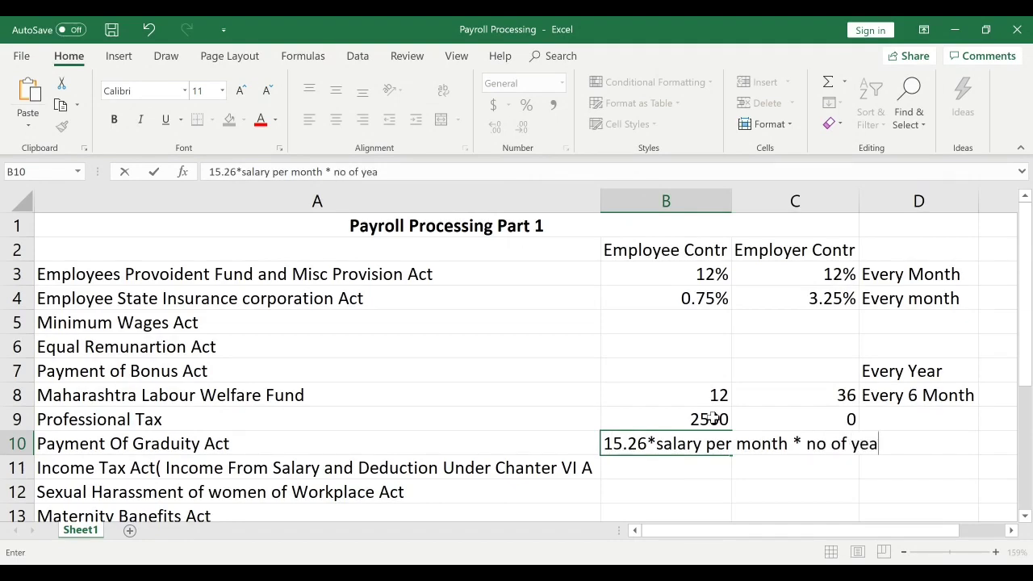
{"action": "type", "text": "rs of services"}
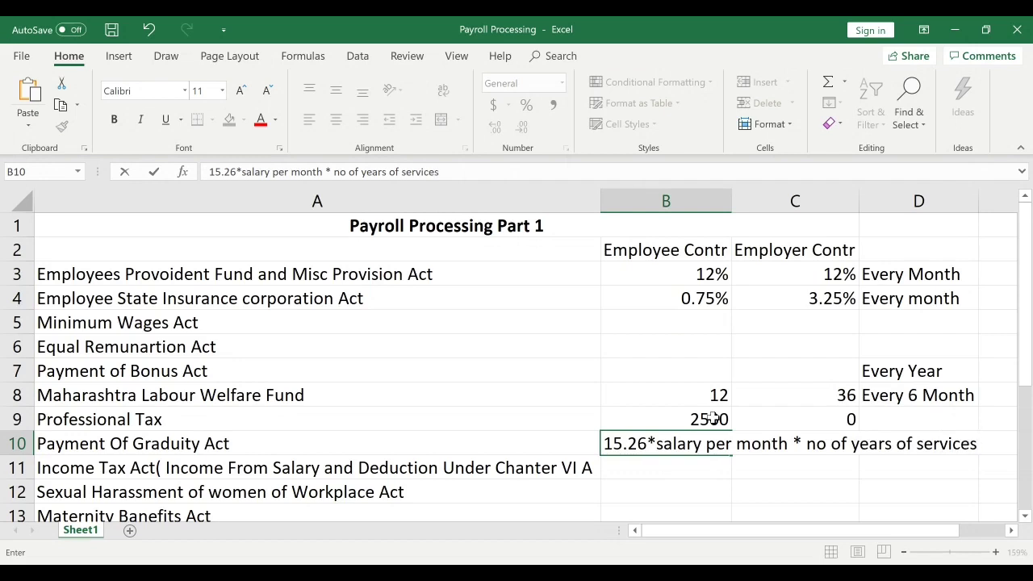
{"action": "key", "text": "Return"}
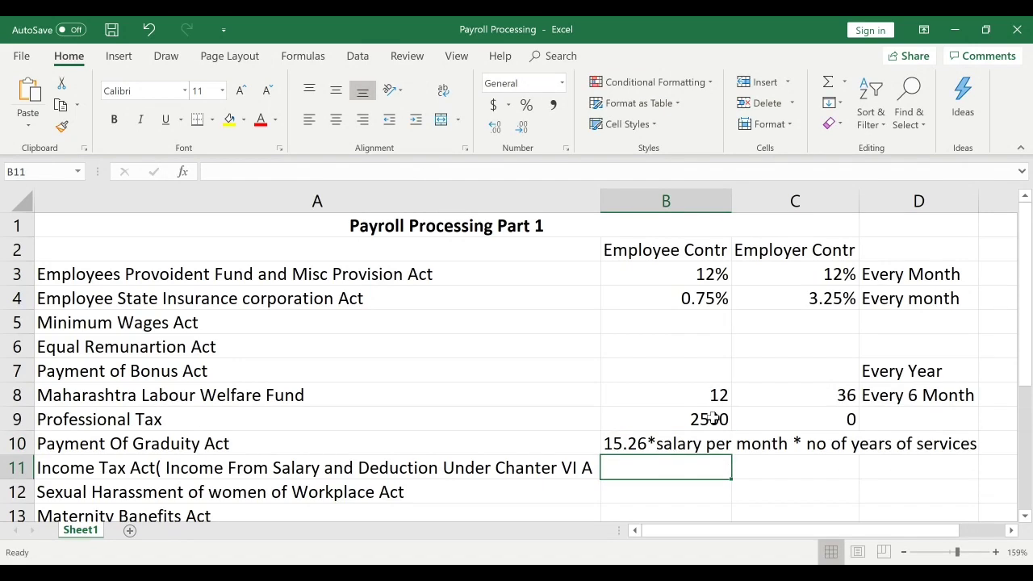
Change 15.26 to 15/26 in the B10 gratuity text, then select B11.
{"action": "left_click", "coordinate": [662, 443]}
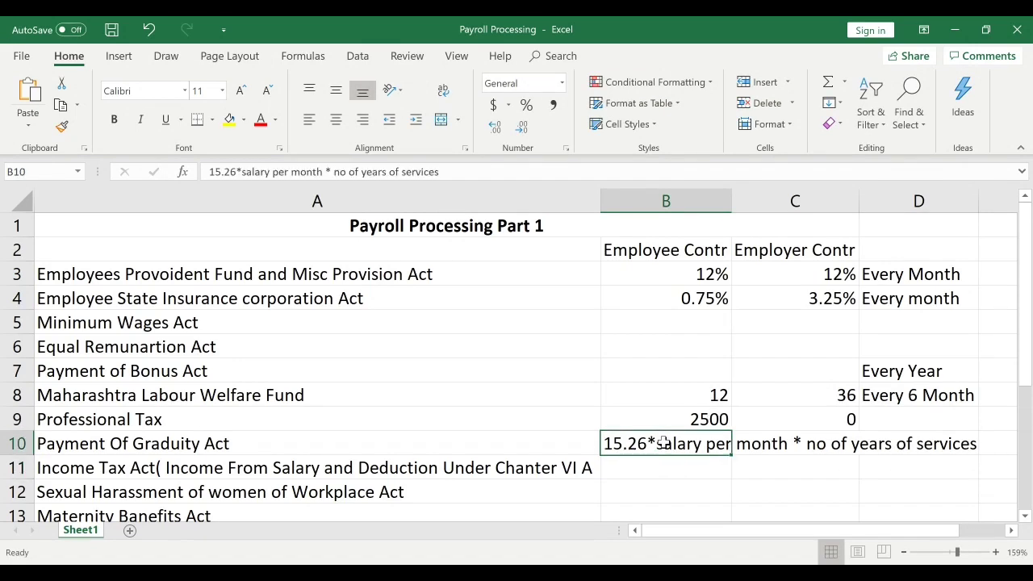
{"action": "double_click", "coordinate": [624, 444]}
{"action": "key", "text": "BackSpace"}
{"action": "type", "text": "/"}
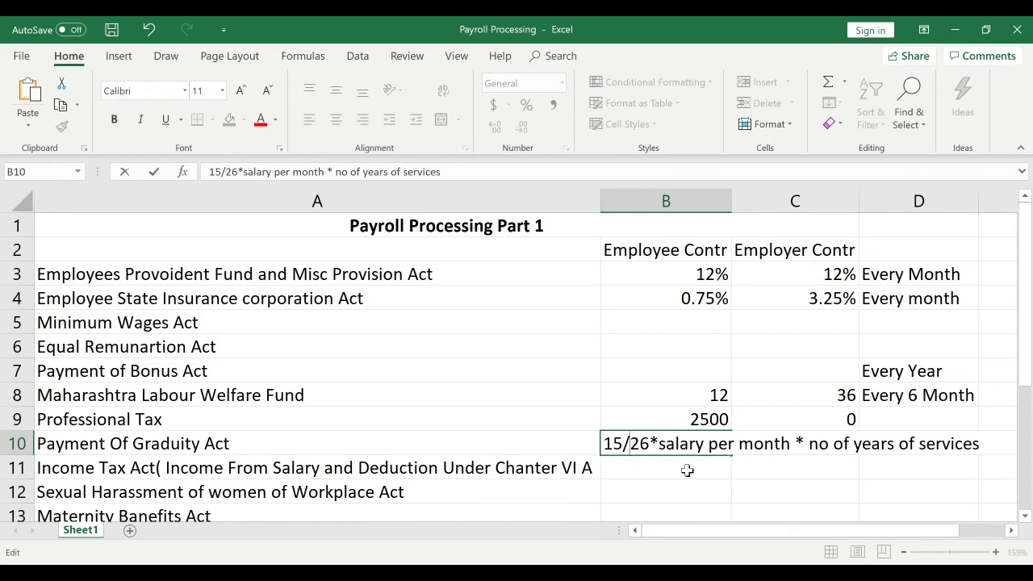
{"action": "left_click", "coordinate": [687, 470]}
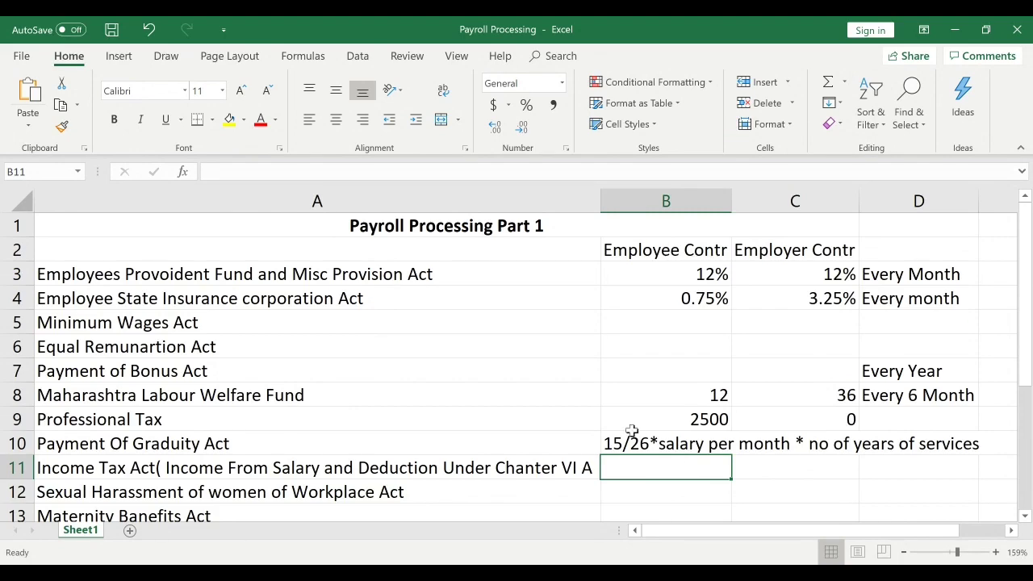
{"action": "left_click", "coordinate": [635, 436]}
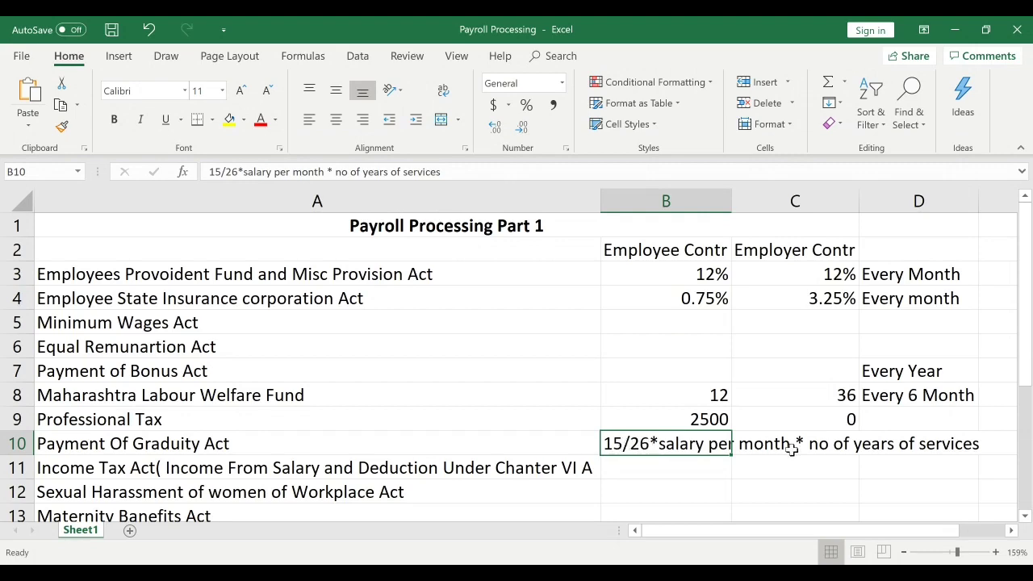
{"action": "left_click", "coordinate": [687, 467]}
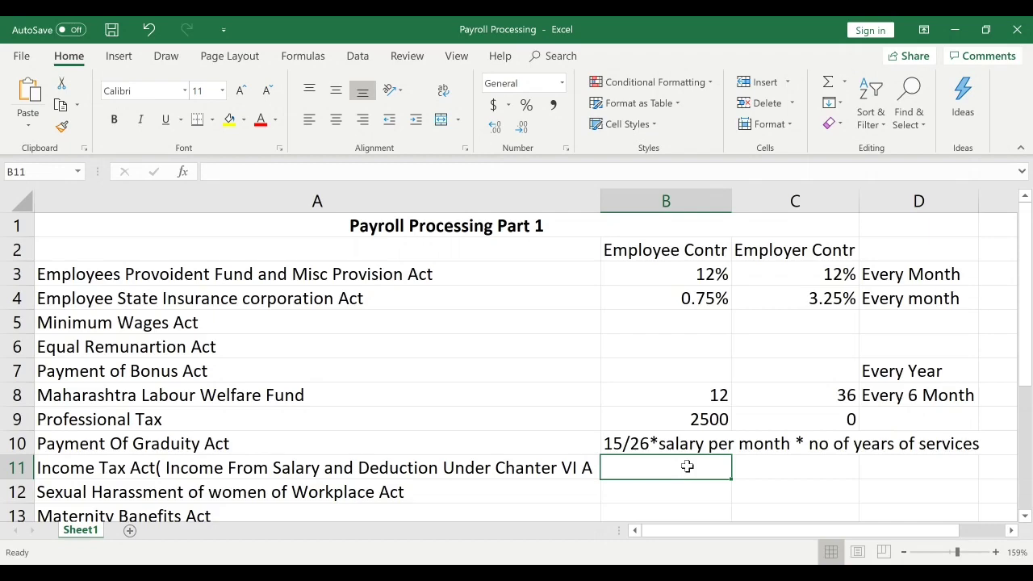
{"action": "key", "text": "Left"}
{"action": "key", "text": "Up"}
{"action": "key", "text": "Right"}
{"action": "key", "text": "Left"}
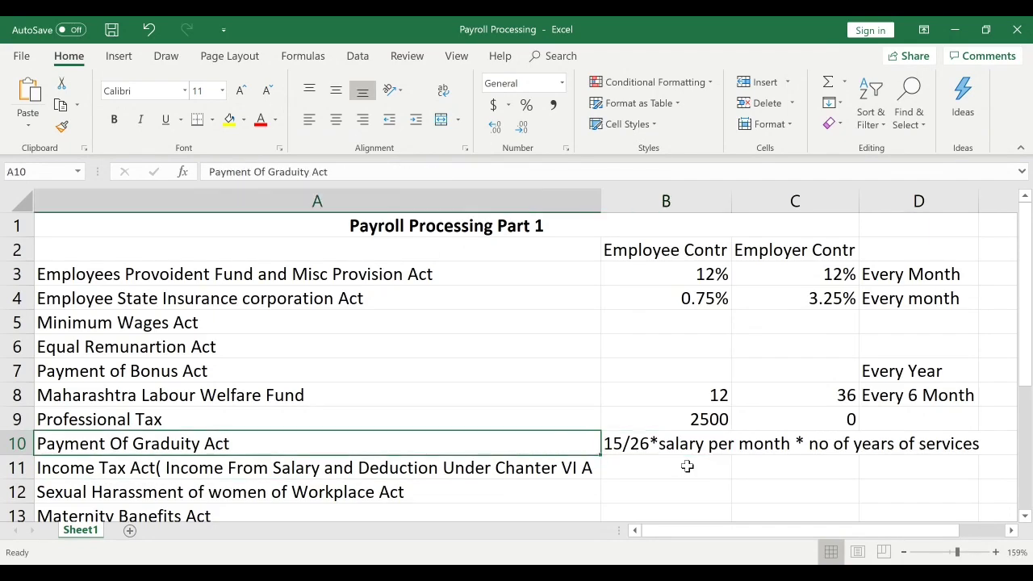
{"action": "key", "text": "Down"}
{"action": "key", "text": "Up"}
{"action": "key", "text": "Down"}
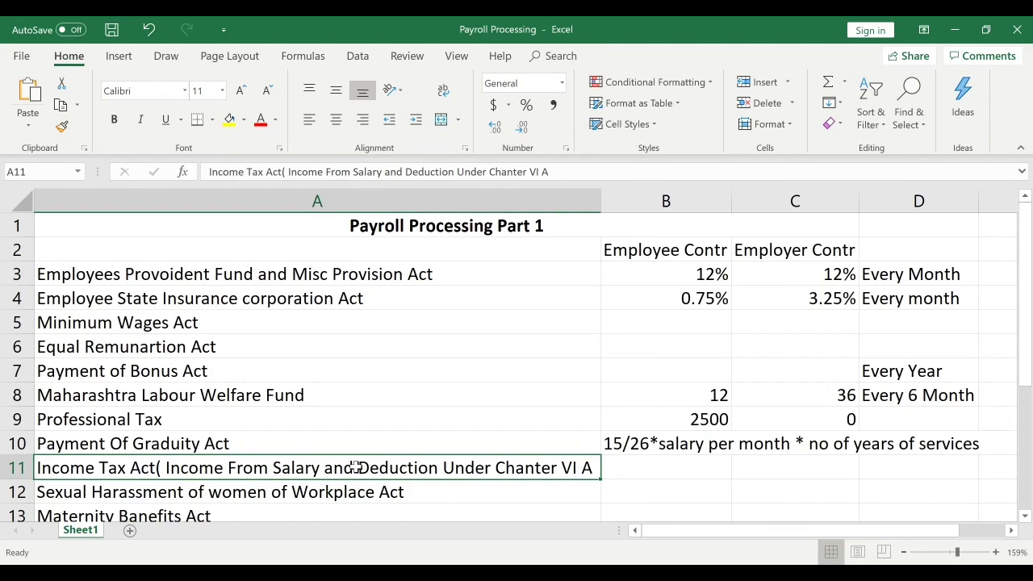
{"action": "left_click", "coordinate": [637, 467]}
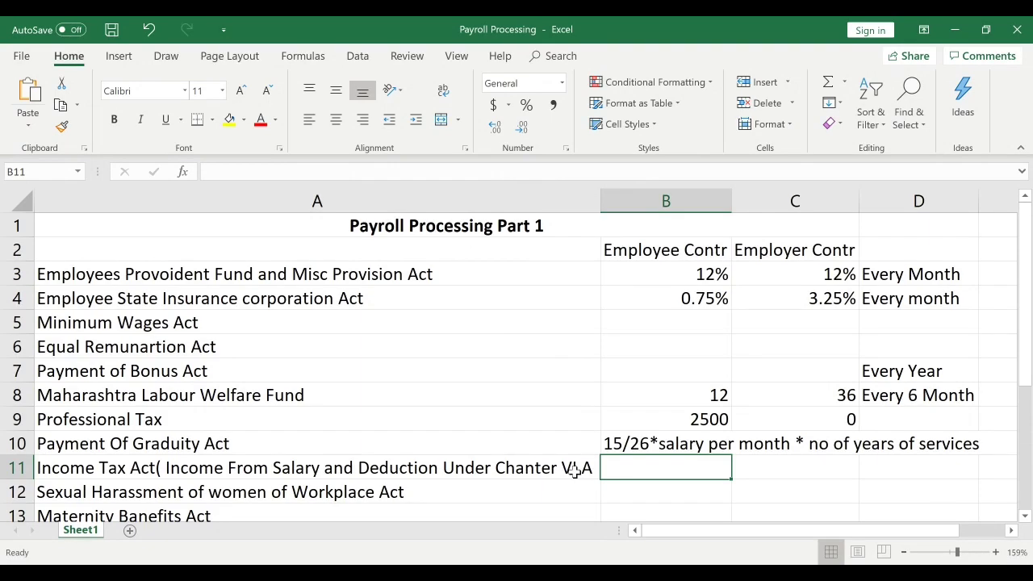
{"action": "left_click", "coordinate": [533, 466]}
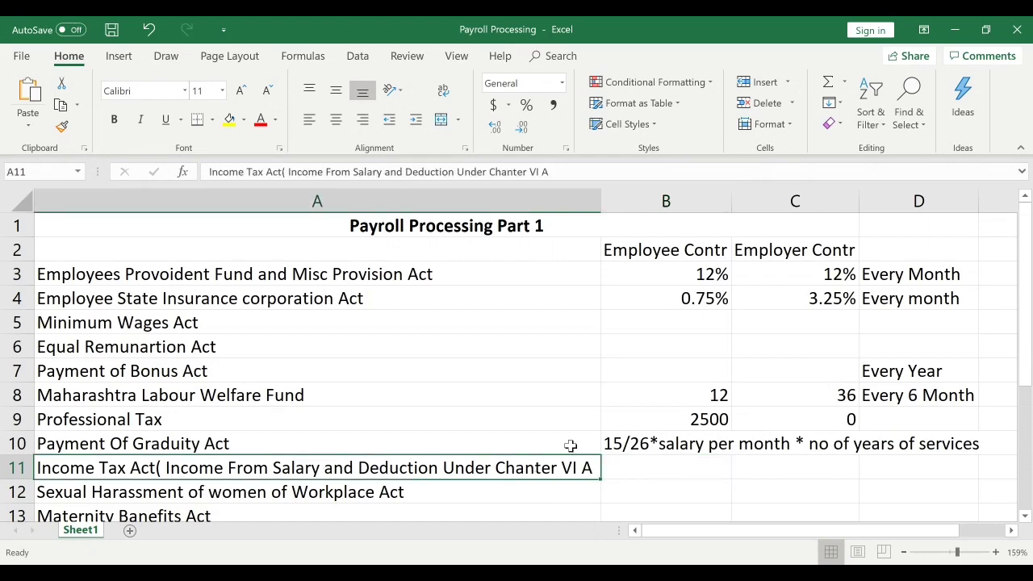
{"action": "left_click", "coordinate": [654, 465]}
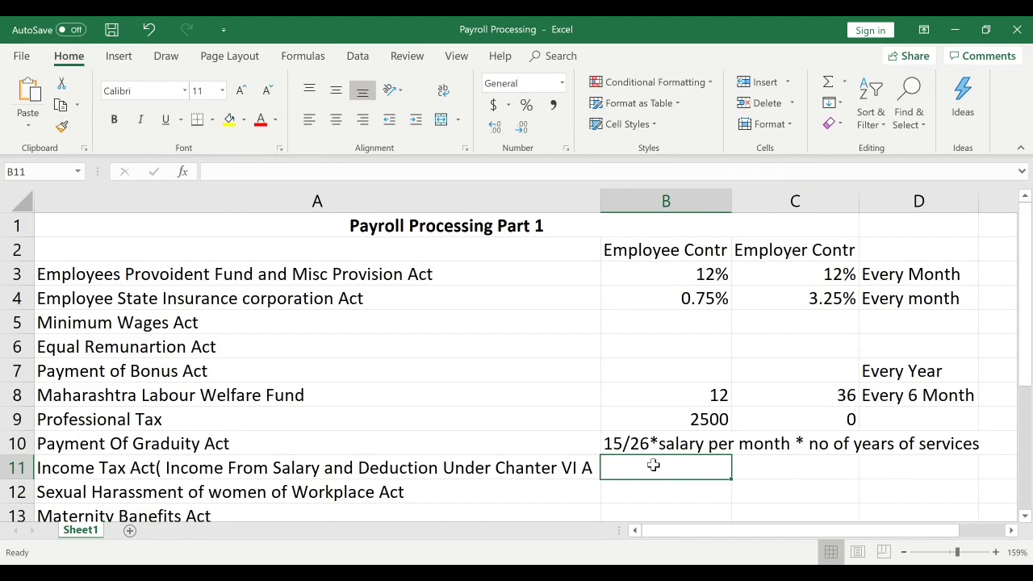
{"action": "key", "text": "Left"}
{"action": "key", "text": "Down"}
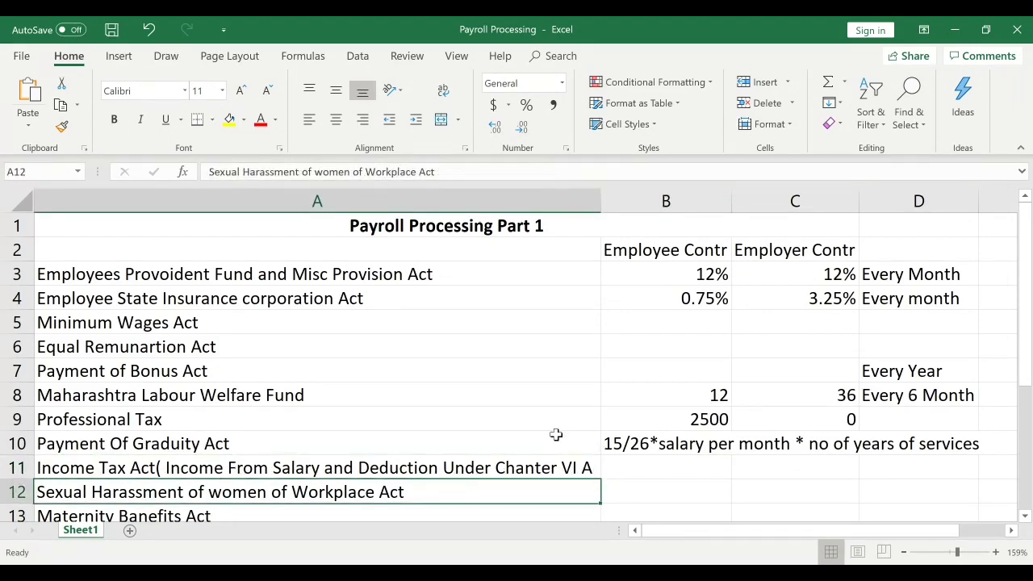
{"action": "key", "text": "Down"}
{"action": "key", "text": "Up"}
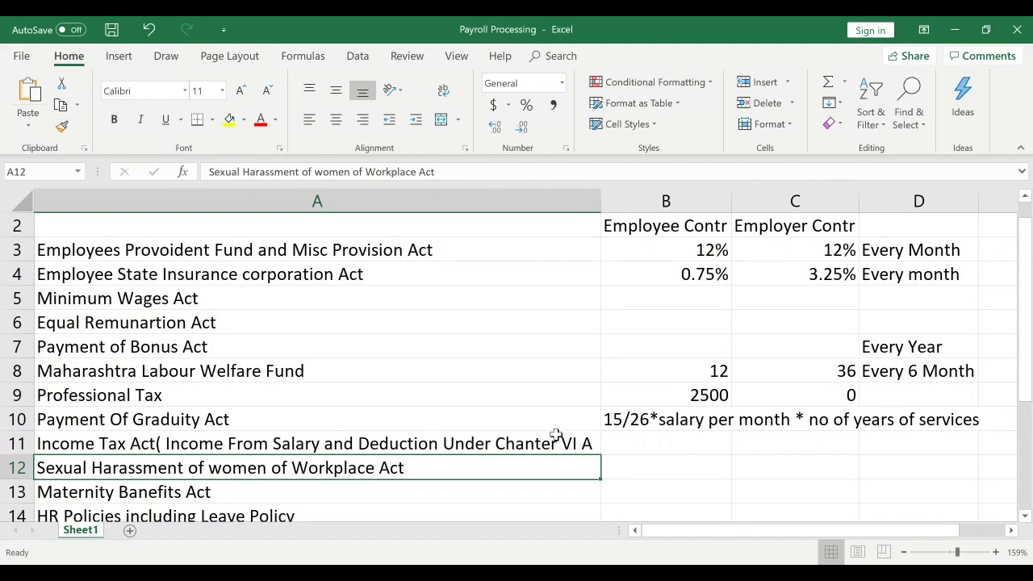
{"action": "key", "text": "Right"}
{"action": "key", "text": "Left"}
{"action": "key", "text": "Down"}
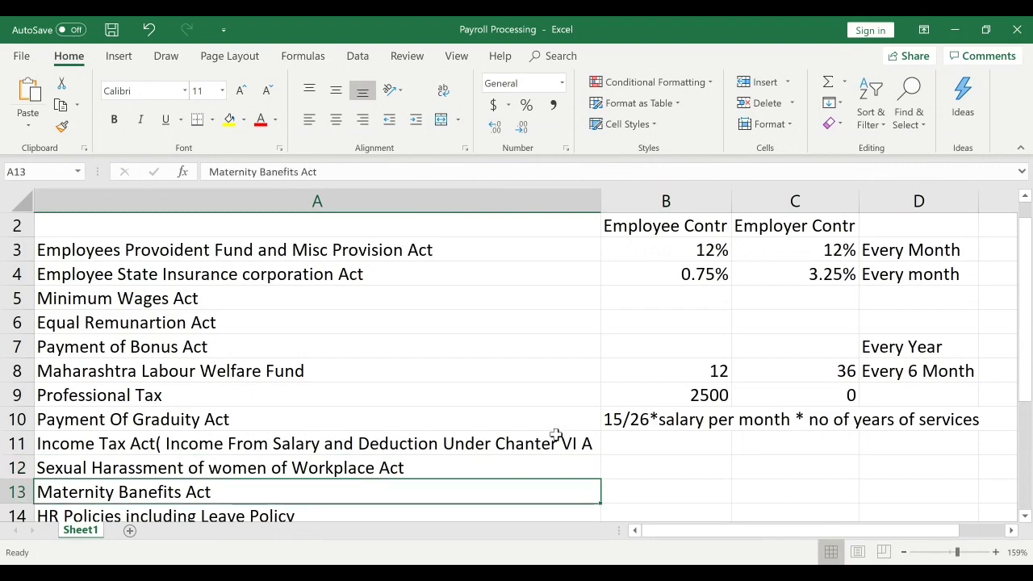
{"action": "key", "text": "Up"}
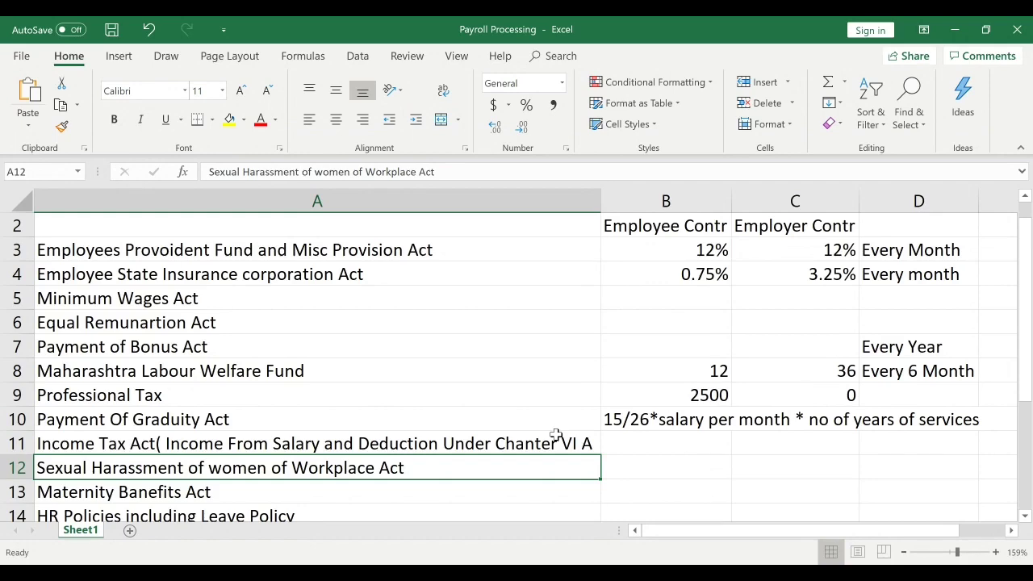
{"action": "key", "text": "Down"}
{"action": "key", "text": "Down"}
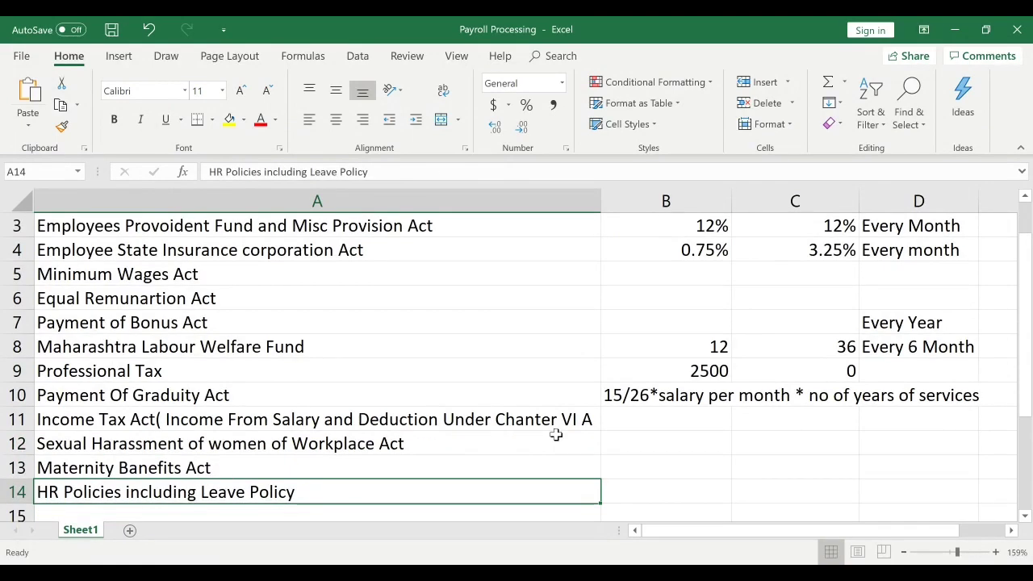
{"action": "key", "text": "Up"}
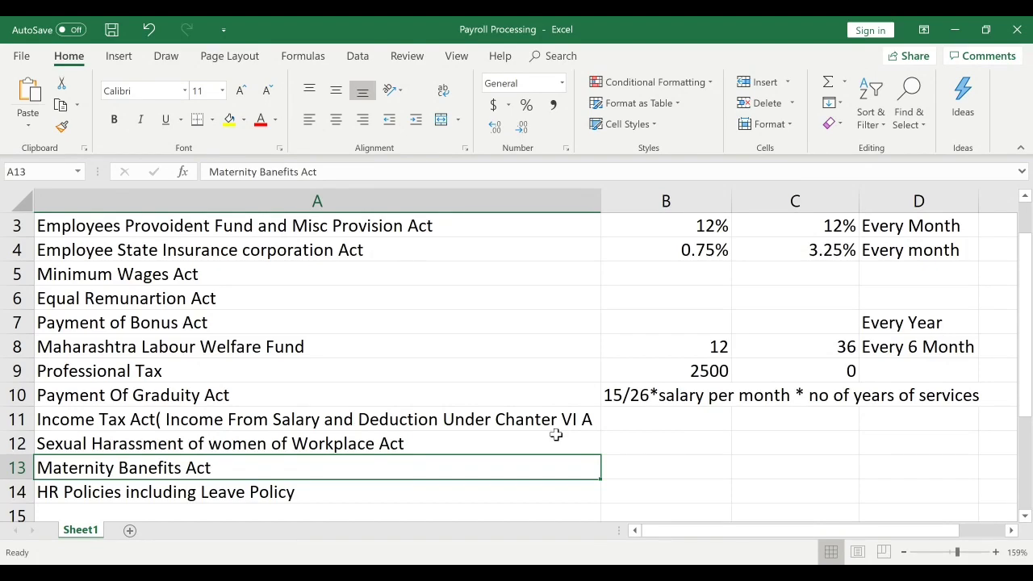
{"action": "key", "text": "Down"}
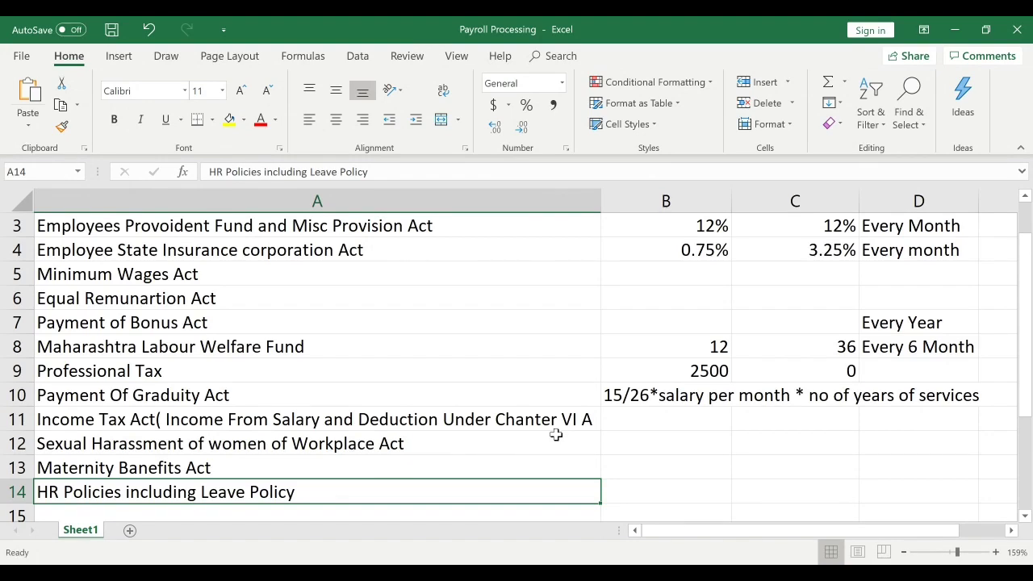
{"action": "key", "text": "Up"}
{"action": "key", "text": "Up"}
{"action": "key", "text": "Up"}
{"action": "key", "text": "Up"}
{"action": "key", "text": "Up"}
{"action": "key", "text": "Up"}
{"action": "key", "text": "Up"}
{"action": "key", "text": "Up"}
{"action": "key", "text": "Up"}
{"action": "key", "text": "Up"}
{"action": "key", "text": "Up"}
{"action": "key", "text": "Up"}
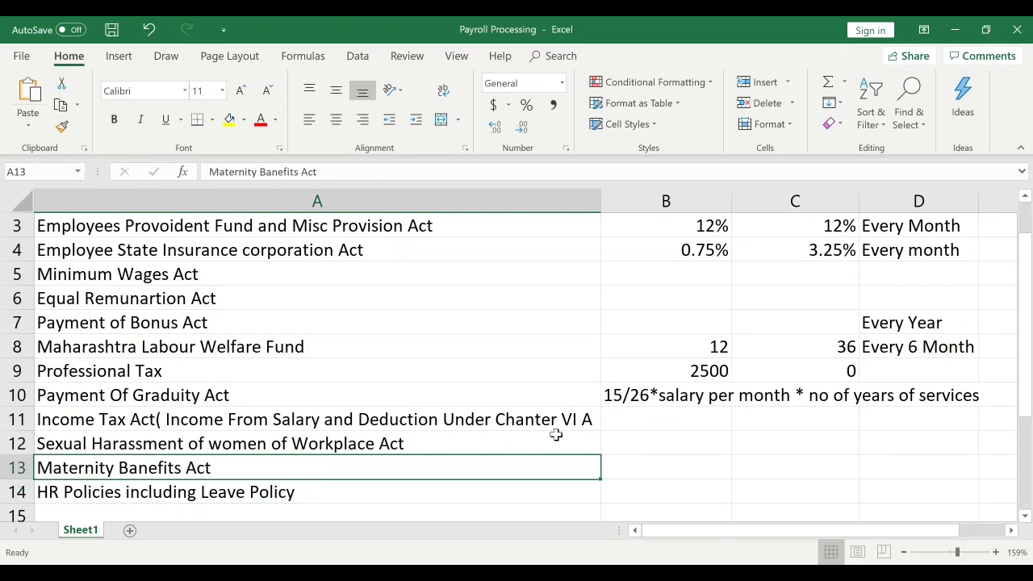
{"action": "key", "text": "Down"}
{"action": "key", "text": "Down"}
{"action": "key", "text": "Down"}
{"action": "key", "text": "Up"}
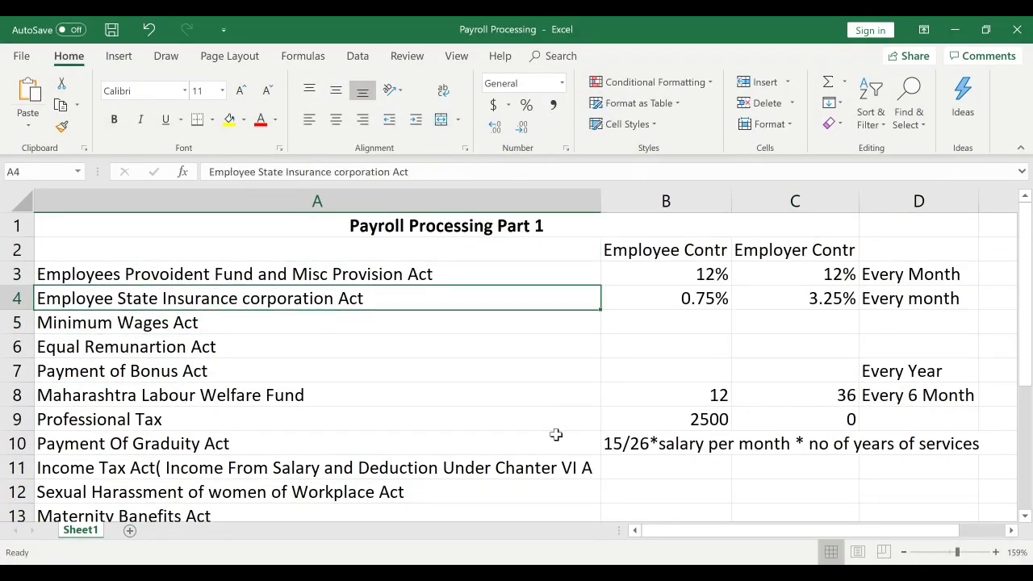
{"action": "key", "text": "Up"}
{"action": "key", "text": "Down"}
{"action": "key", "text": "Down"}
{"action": "key", "text": "Down"}
{"action": "key", "text": "Down"}
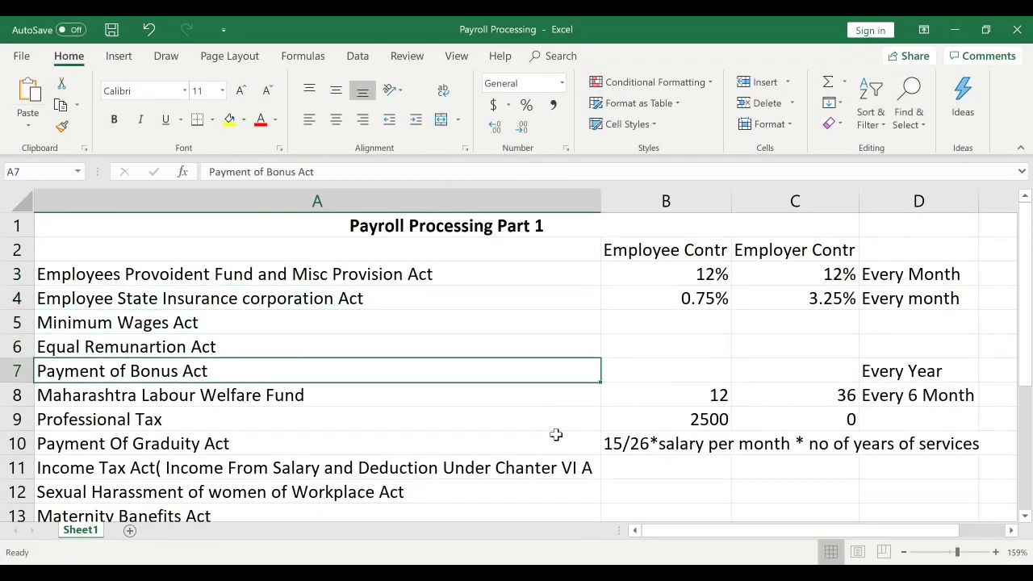
{"action": "key", "text": "Down"}
{"action": "key", "text": "Down"}
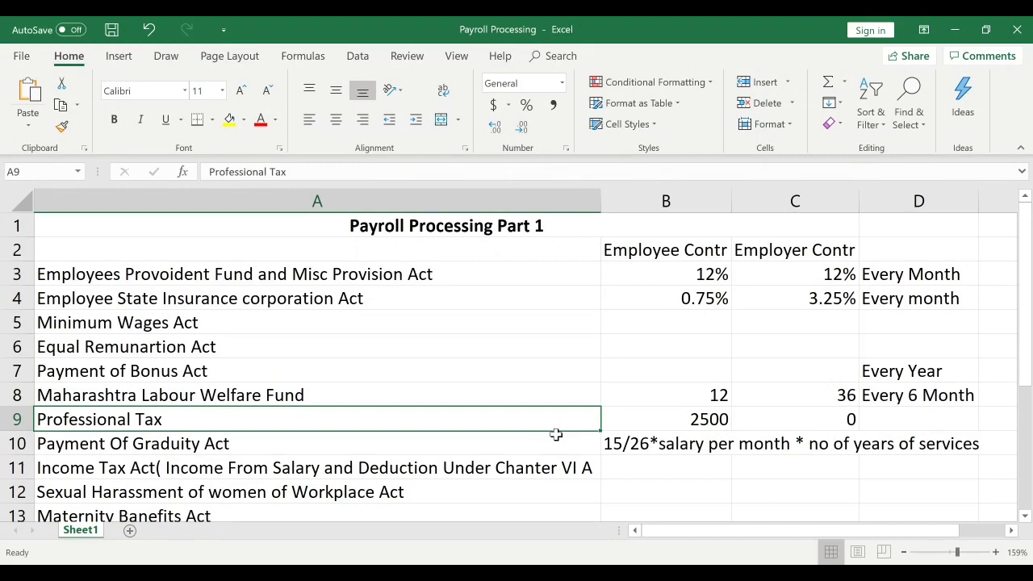